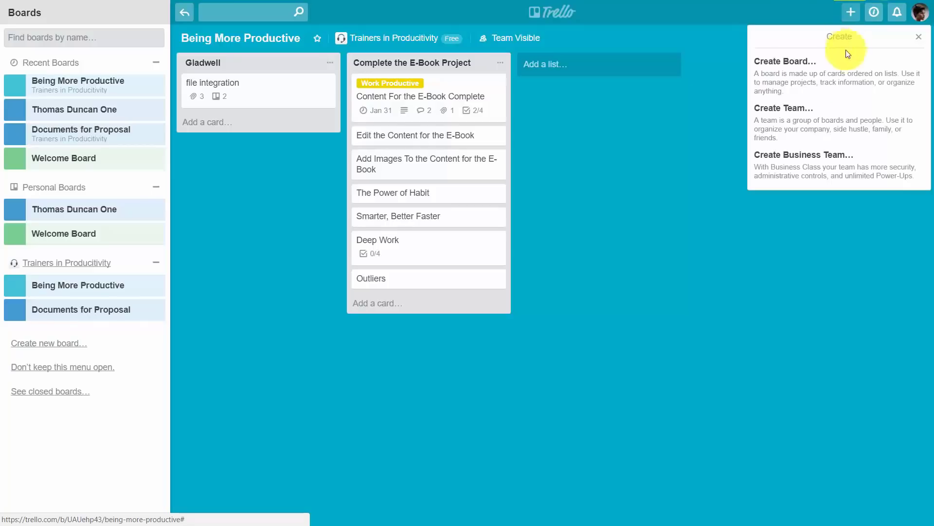
Step: Start creating a business team and follow Learn More to the Business Class information
click(825, 171)
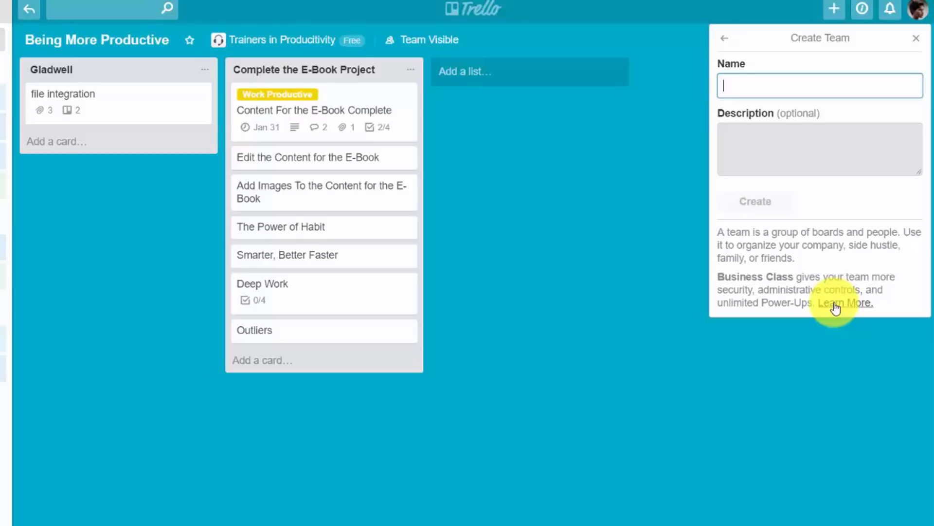
click(836, 307)
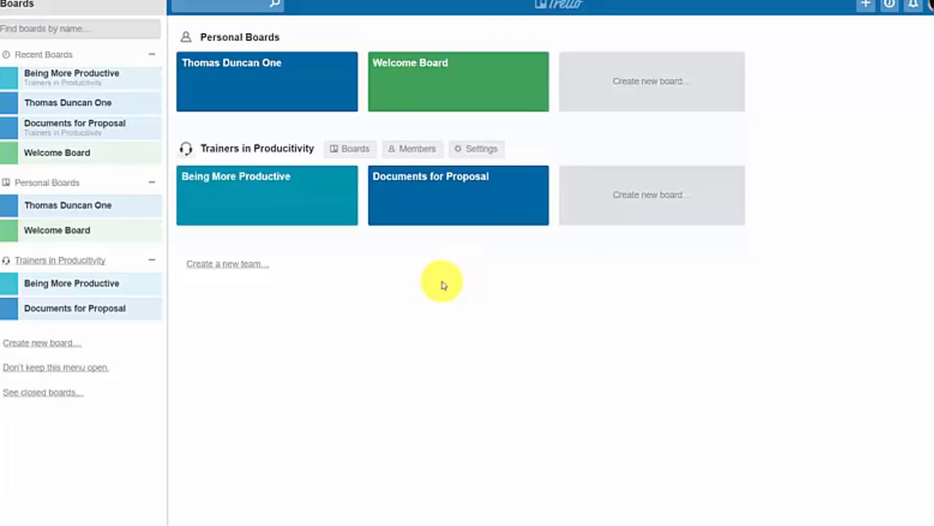
Step: Reach the Upgrade My Team subscription form and switch billing to monthly, then back to annual
click(868, 6)
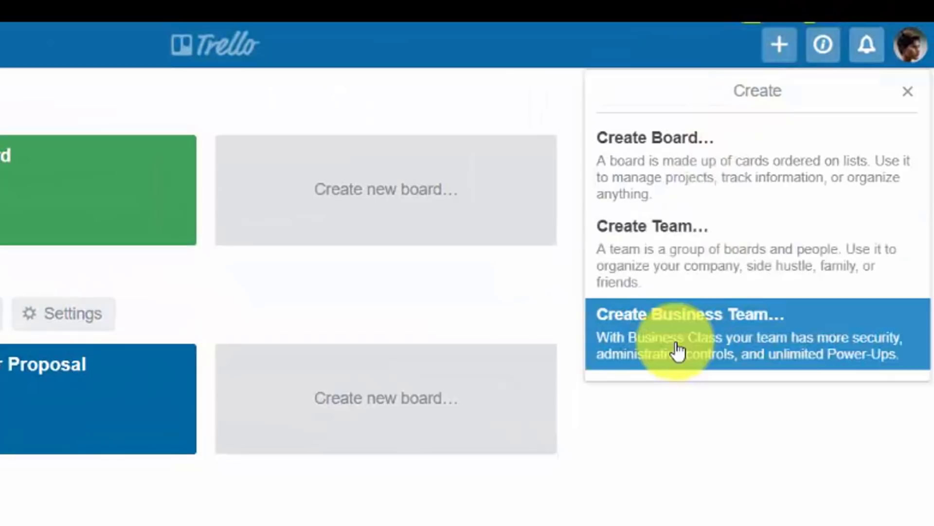
click(704, 295)
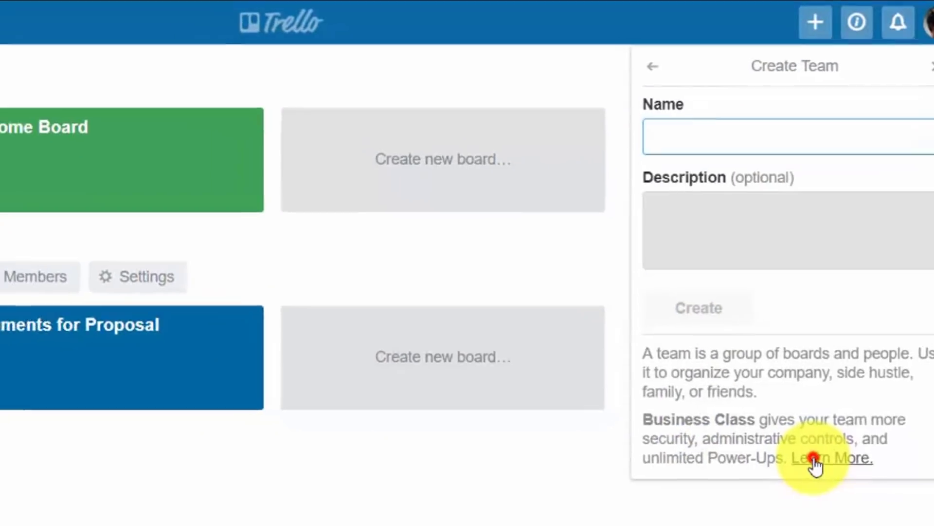
click(815, 460)
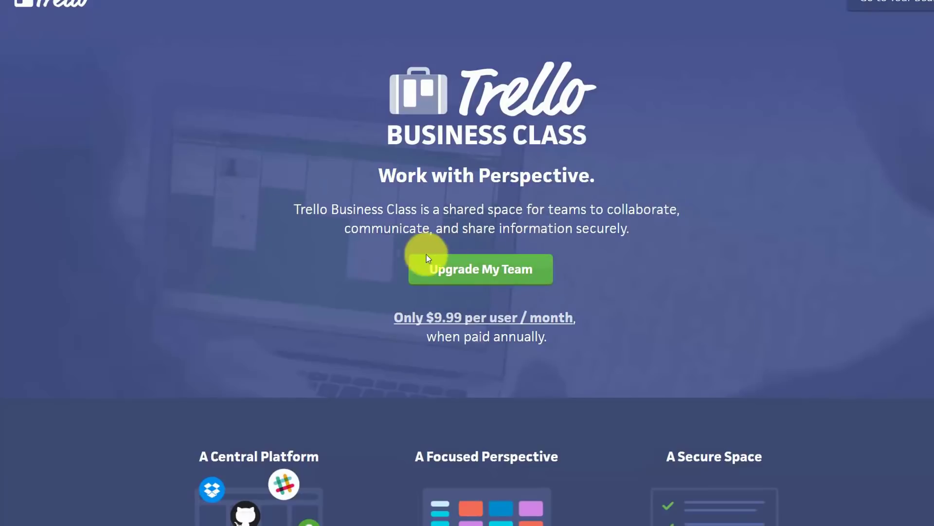
click(486, 282)
scroll(486, 281, down, 3)
click(601, 312)
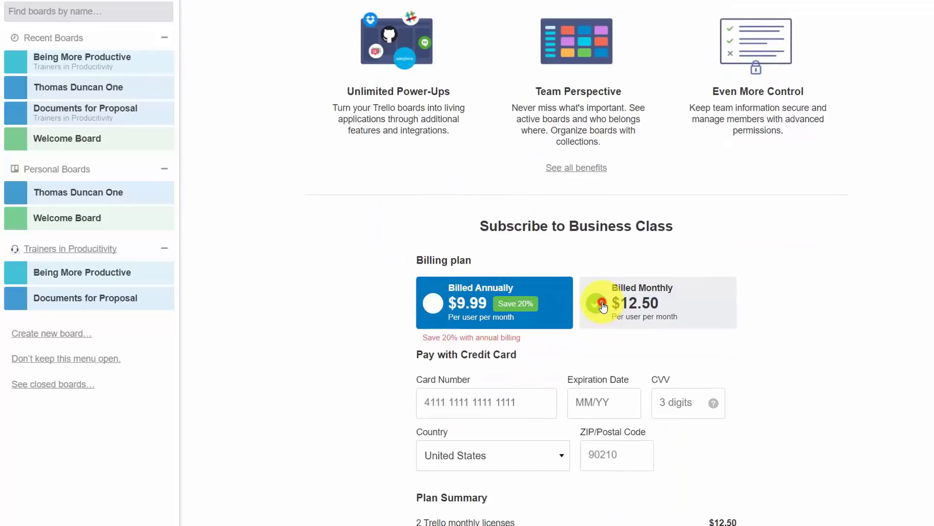
click(440, 310)
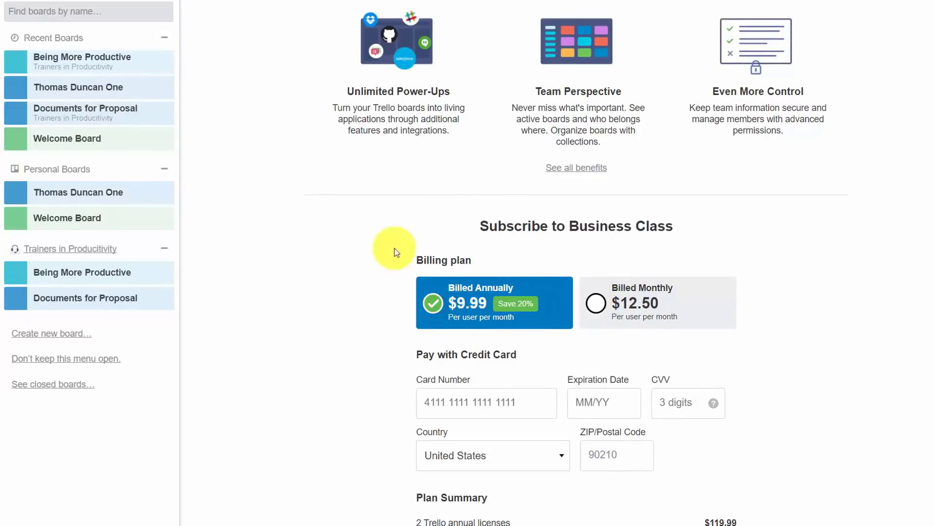
scroll(448, 337, down, 3)
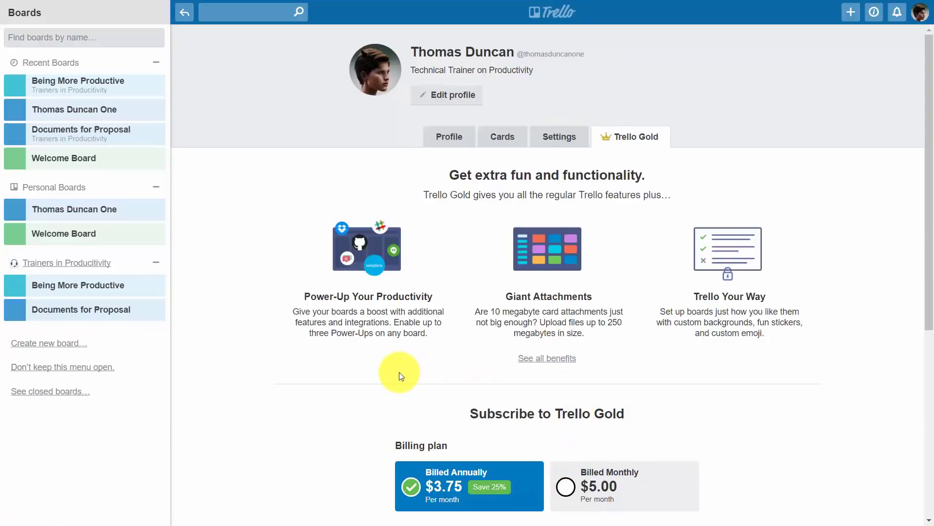
Step: Scroll through the subscription page to review the plan benefits and billing options
scroll(399, 372, down, 1)
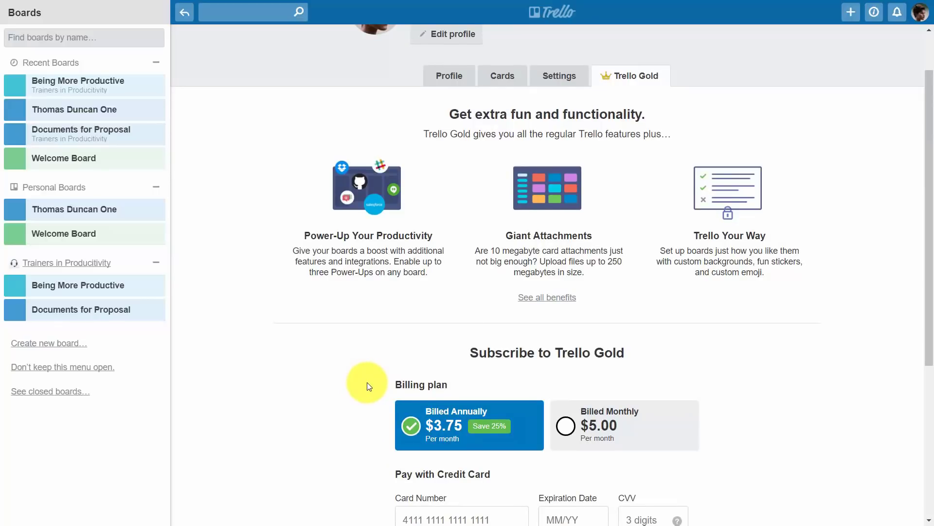
scroll(367, 381, down, 2)
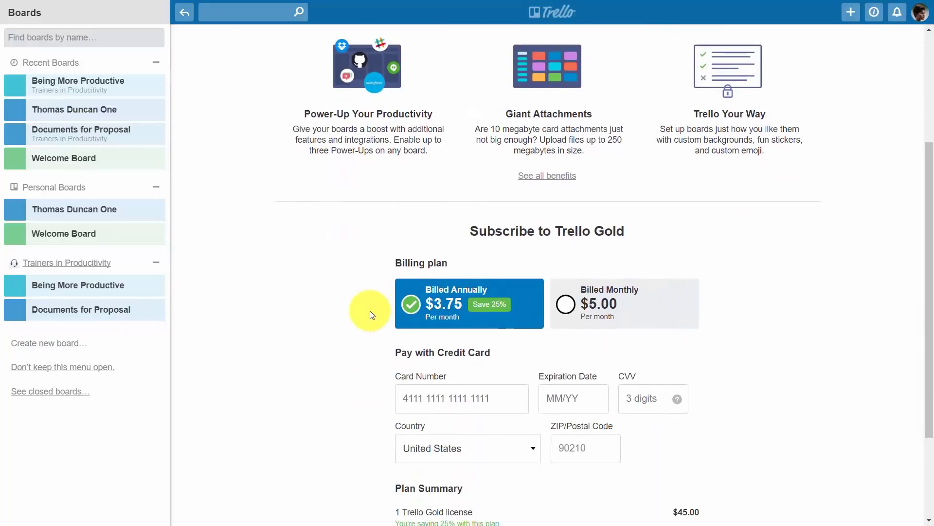
scroll(366, 317, up, 3)
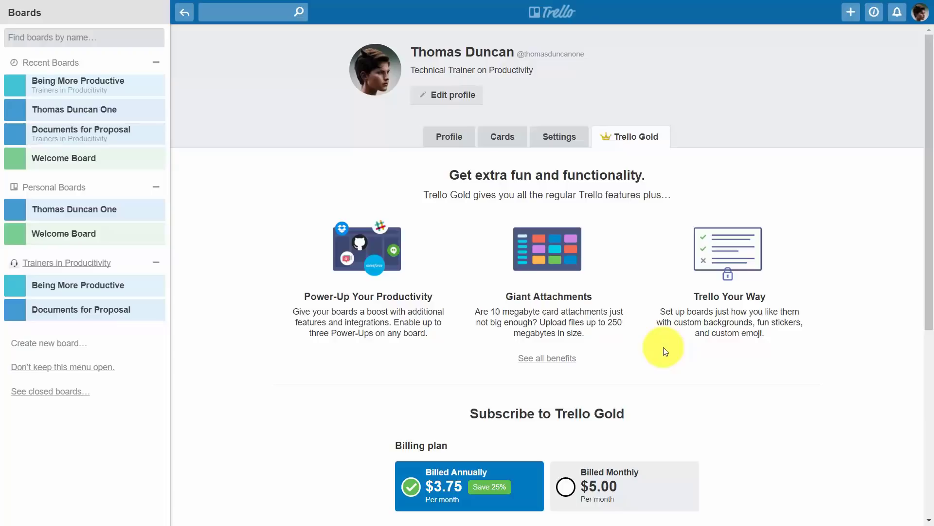
scroll(664, 346, down, 5)
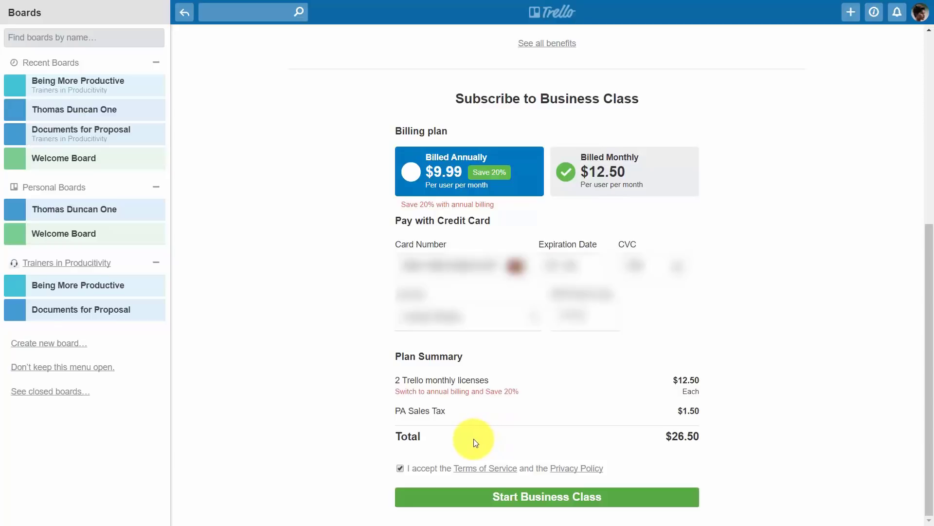
Step: Confirm the upgrade with Start Business Class for the Trainers in Productivity team
click(530, 499)
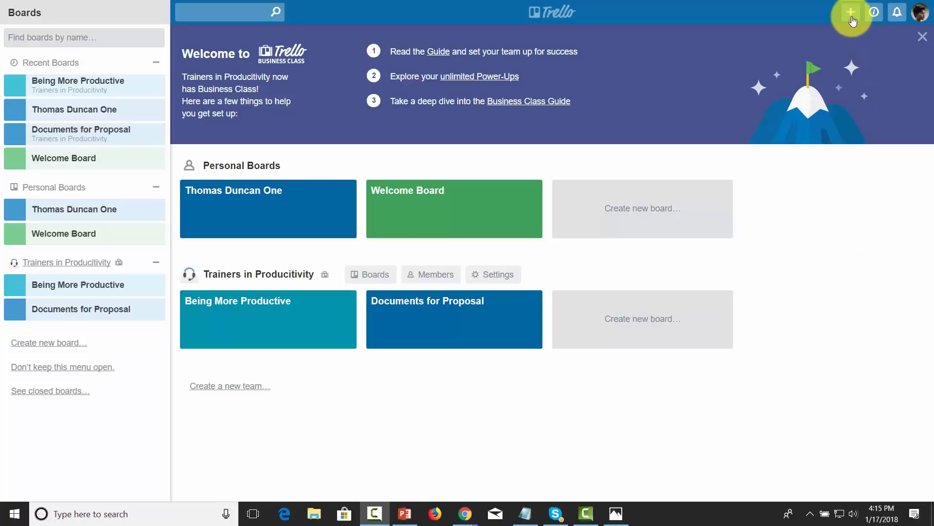
Step: Create the business team 'Productivity Video Trainers' with description 'Creating Video training on productivity'
click(850, 13)
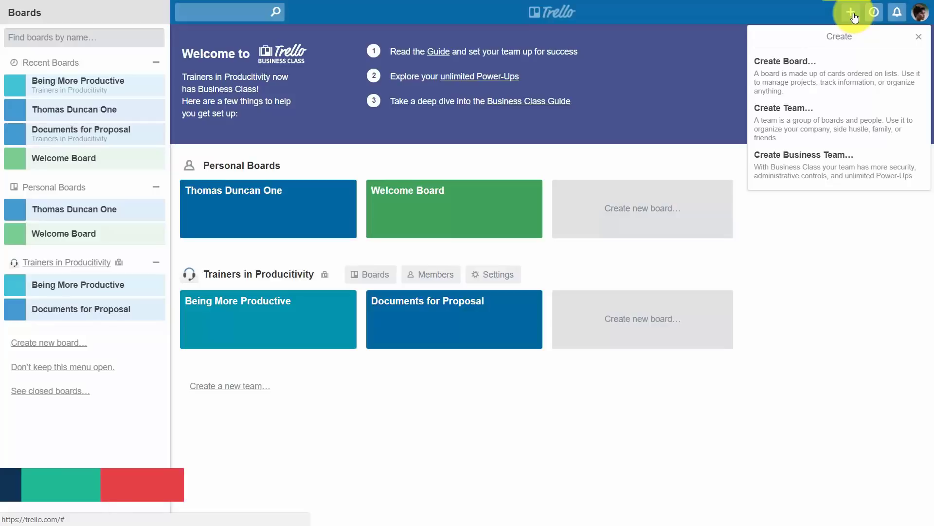
click(812, 164)
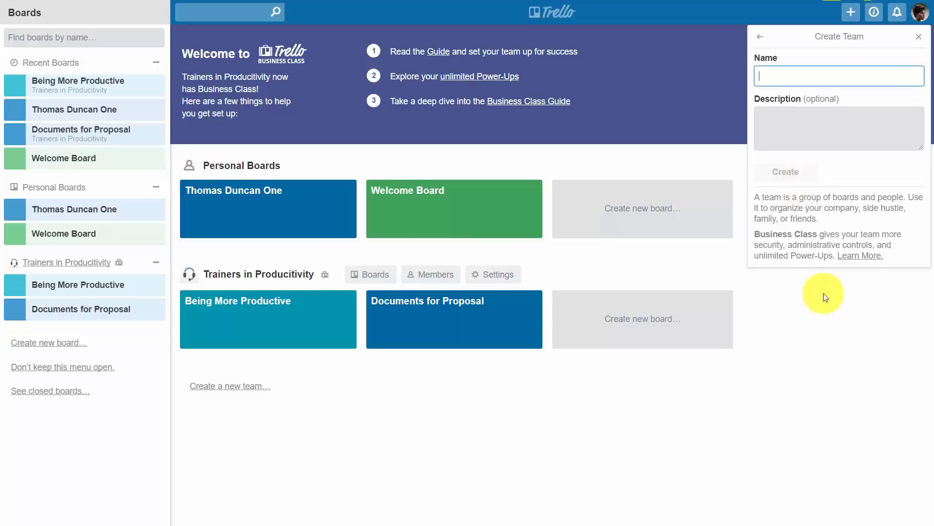
text(Productivity Video Trainers)
key(Tab)
text(Creating Video training on productivity)
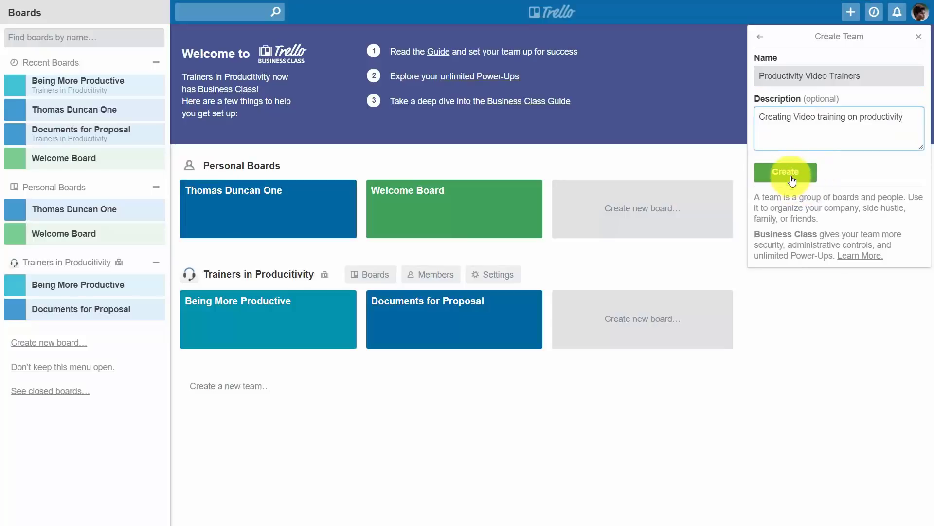
click(792, 179)
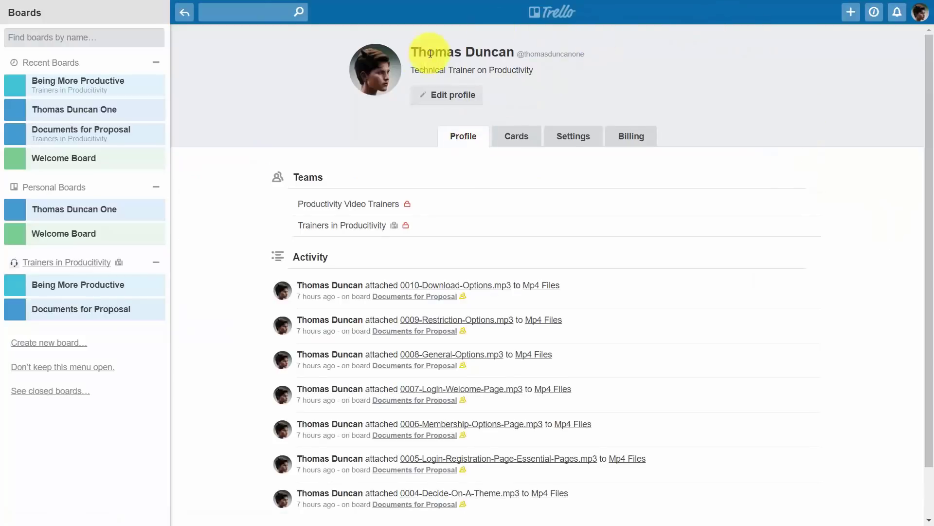
Step: From the profile's Billing tab, open the Trainers in Productivity team's billing page
click(635, 139)
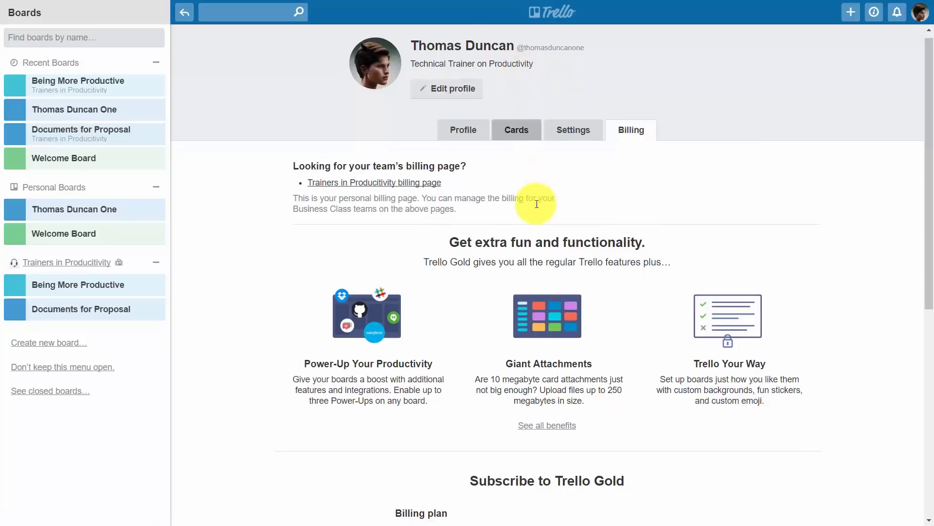
scroll(536, 204, down, 3)
scroll(536, 205, down, 1)
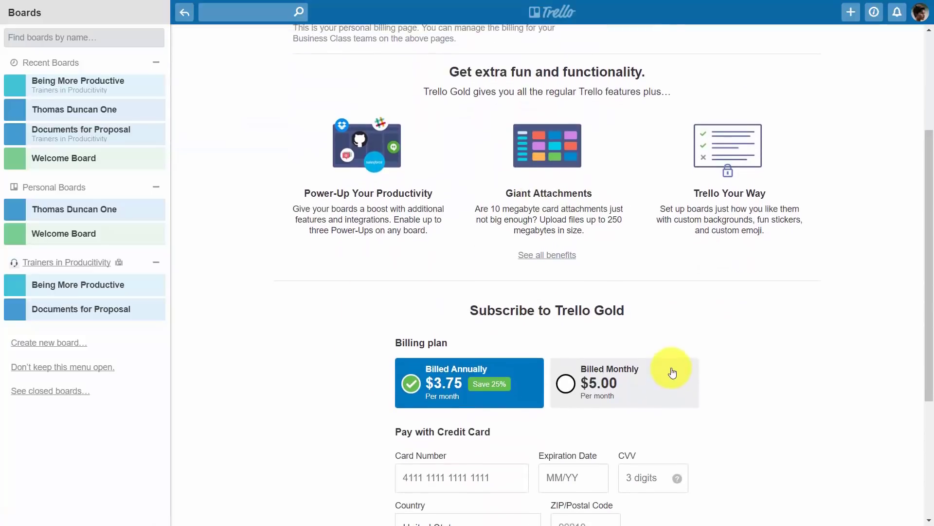
scroll(670, 370, up, 3)
scroll(671, 367, up, 1)
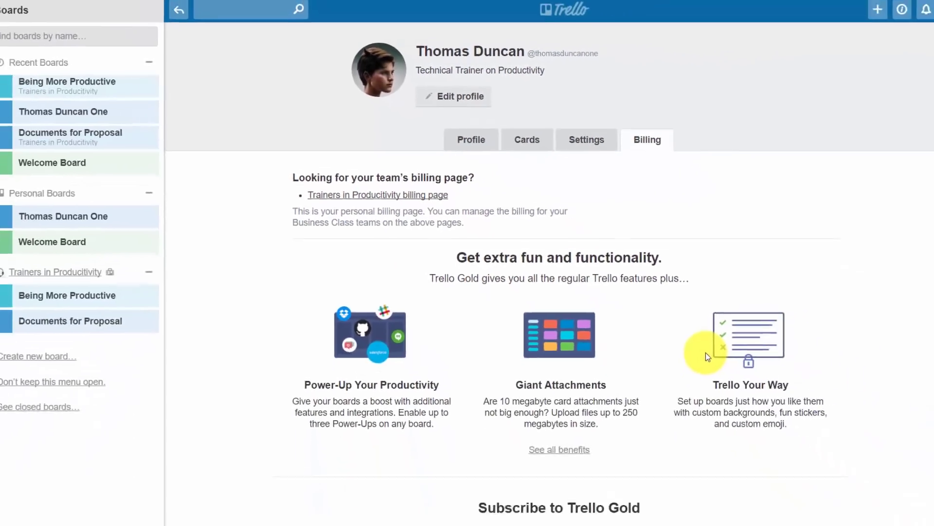
click(411, 189)
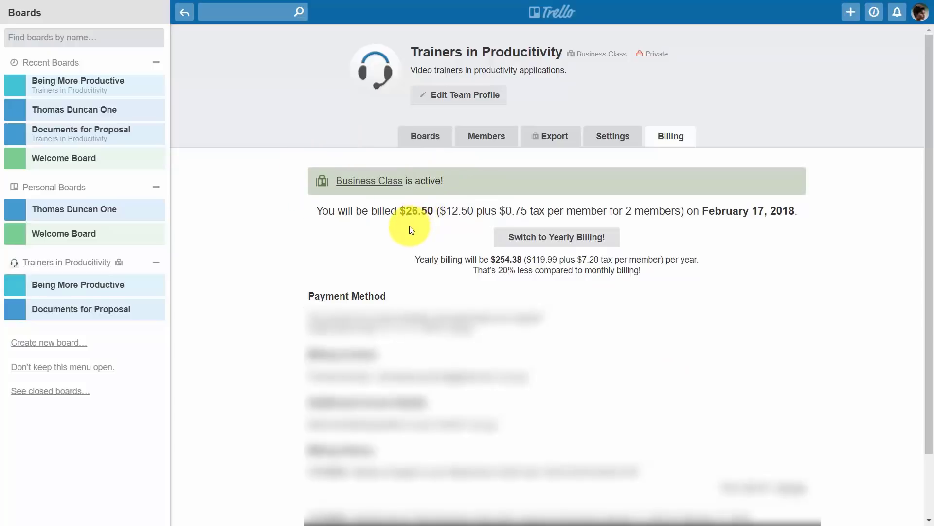
Step: Open the Members tab to list the Trainers in Productivity team's two members
click(483, 140)
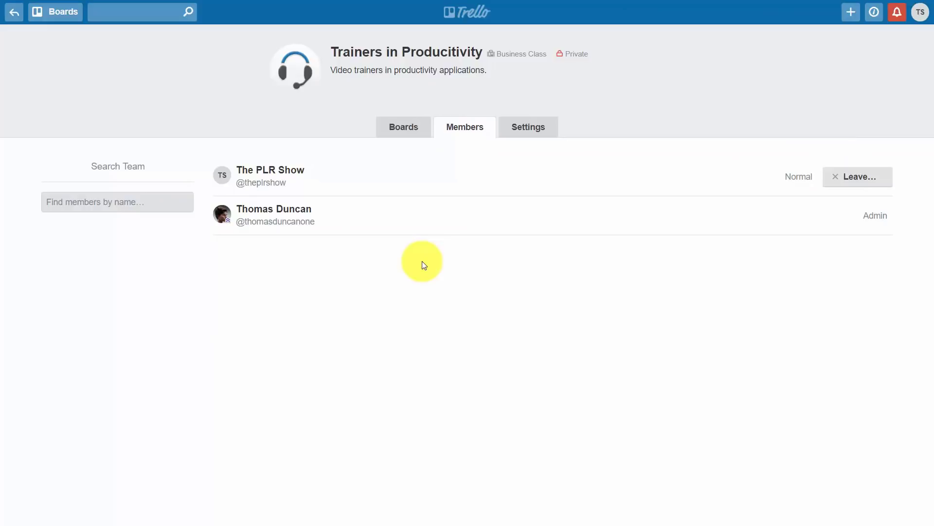
Step: Open the Trainers in Productivity team's Settings tab on the way back to the board
click(528, 127)
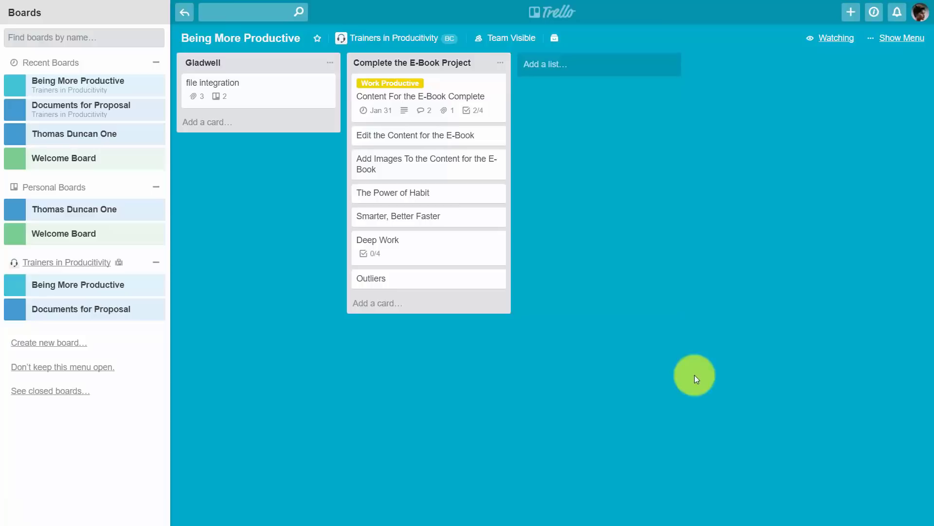
Step: Invite the pasted e-mail's user to the board as an Observer, then open the Content For the E-Book Complete card
click(890, 37)
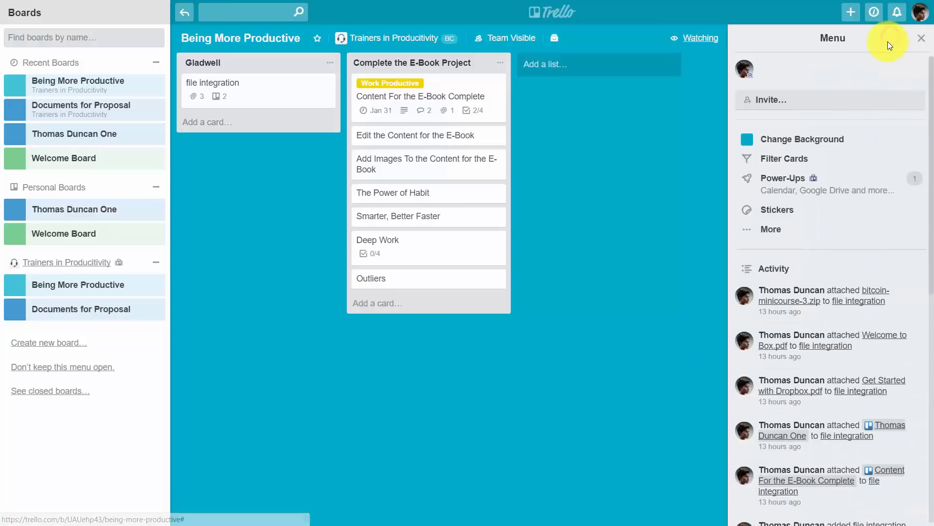
click(770, 102)
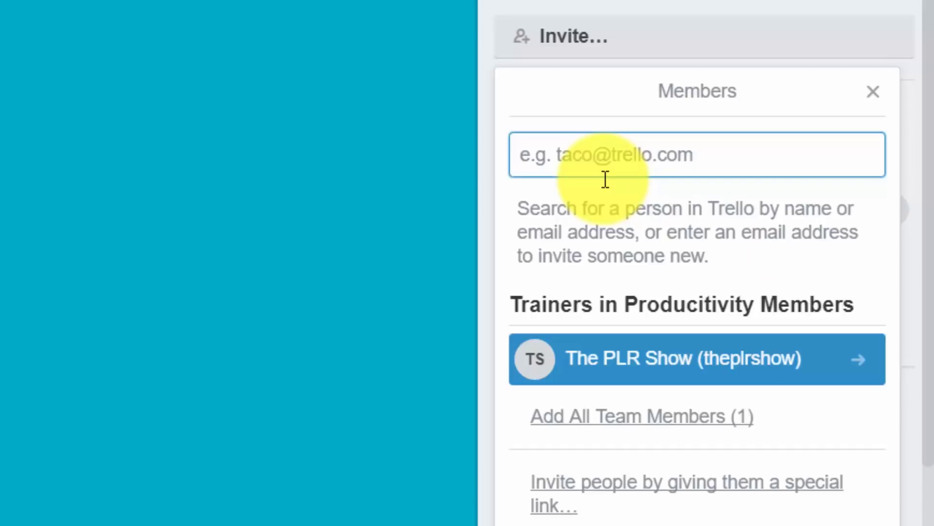
key(ctrl+v)
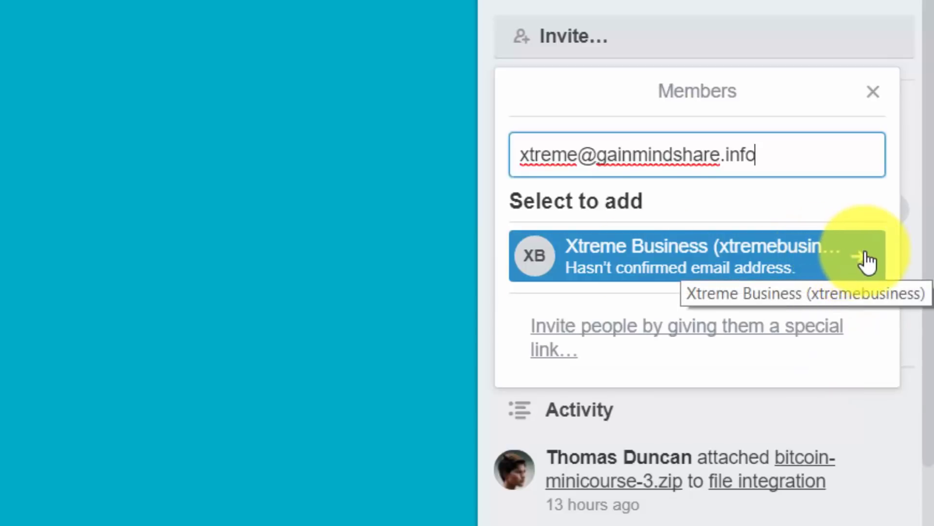
click(861, 257)
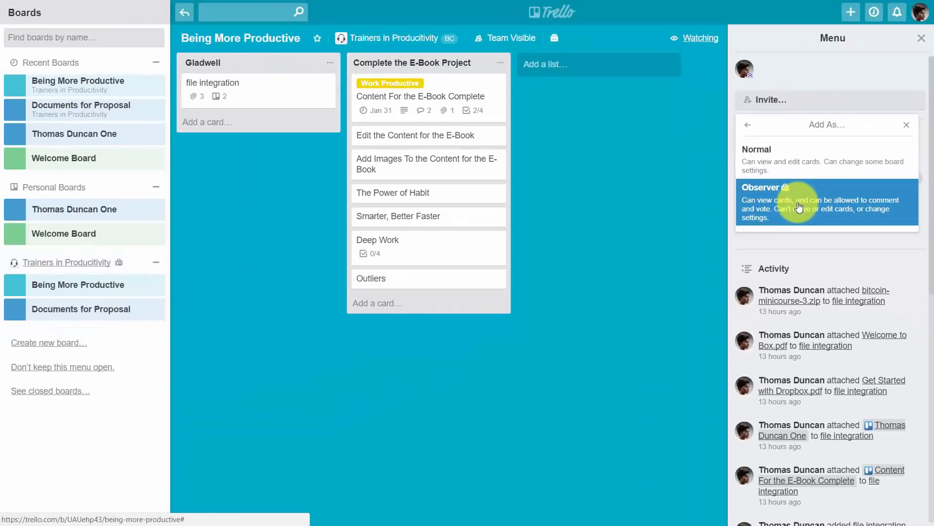
click(637, 263)
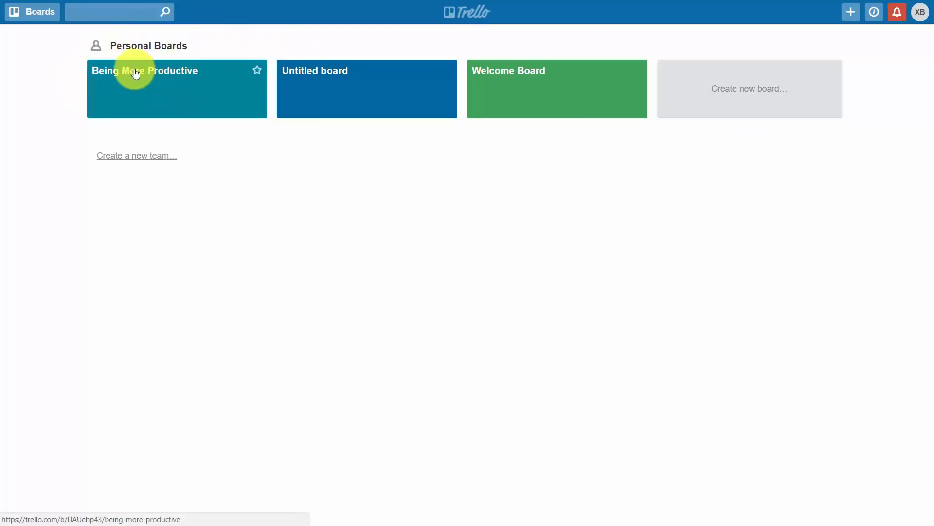
click(178, 82)
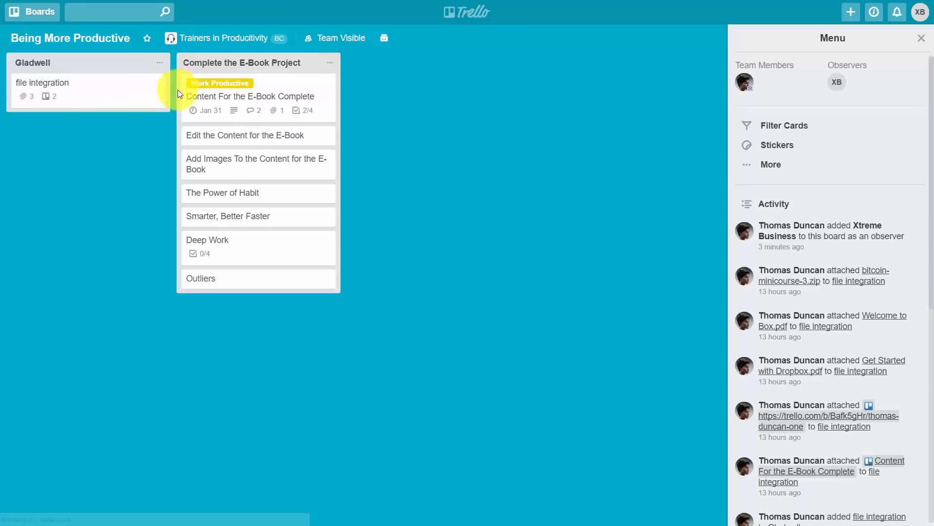
click(282, 93)
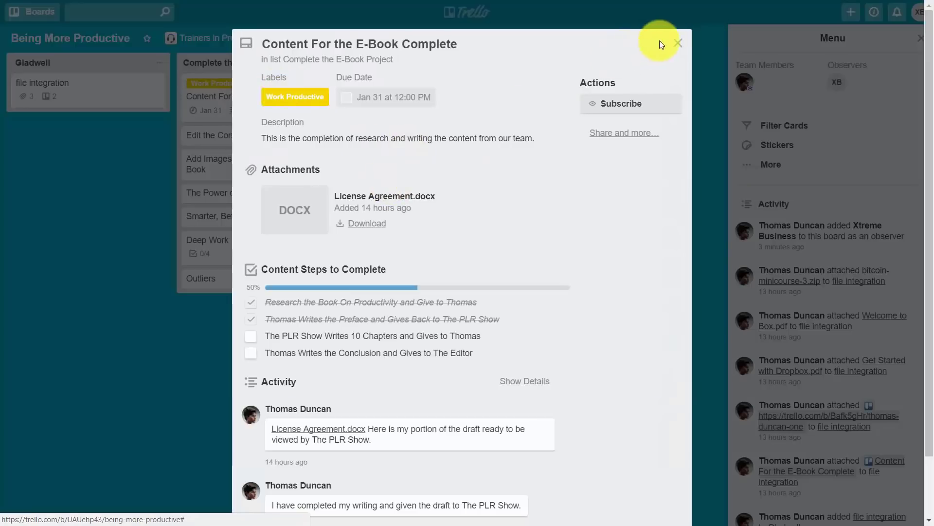
Step: Glance at the Add Images To the Content card, recheck the E-Book Complete card, then close it
click(678, 43)
click(274, 158)
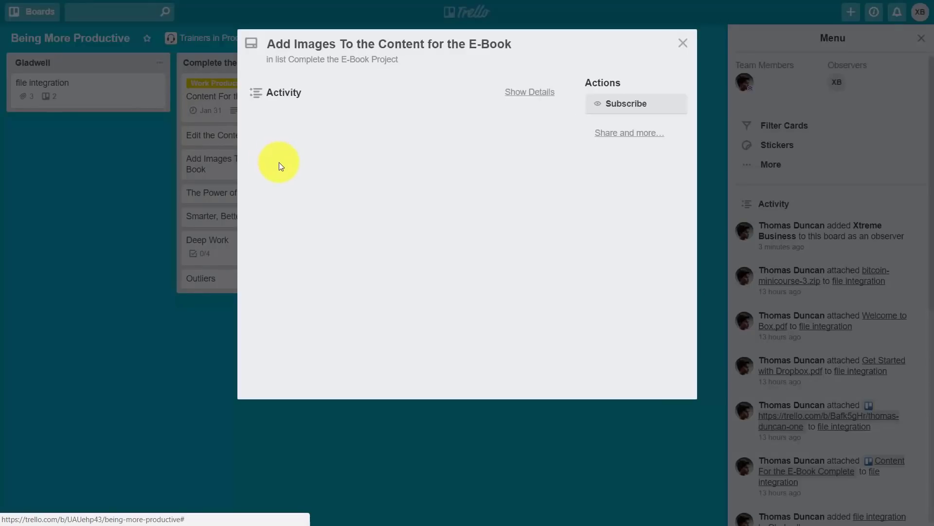
click(685, 40)
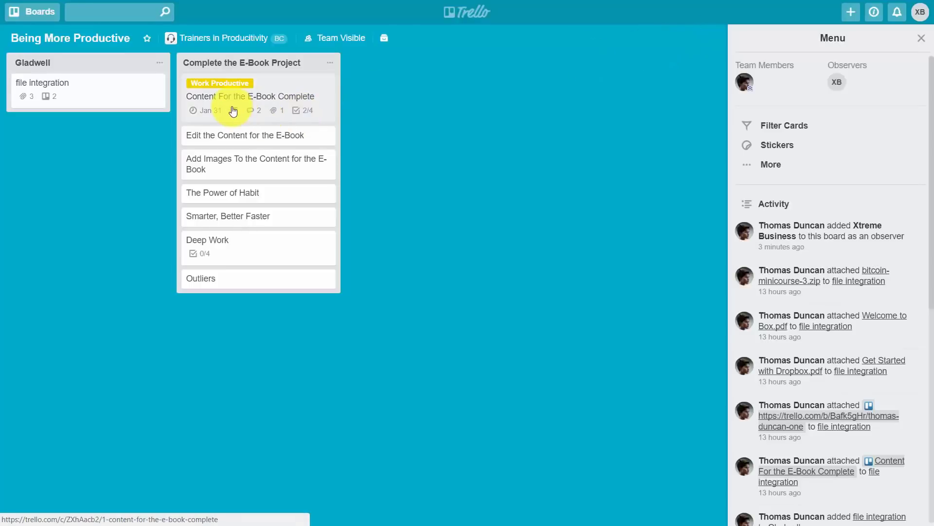
click(233, 104)
scroll(438, 169, down, 1)
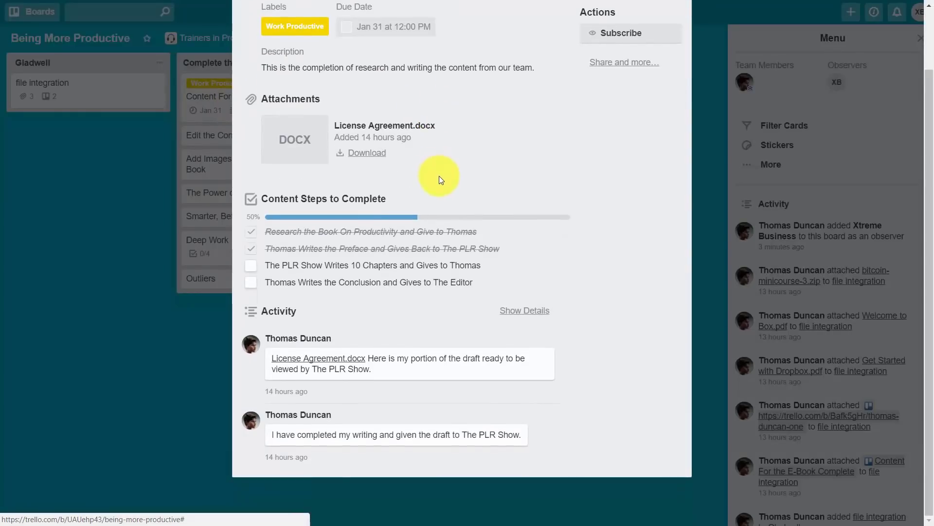
scroll(440, 176, up, 2)
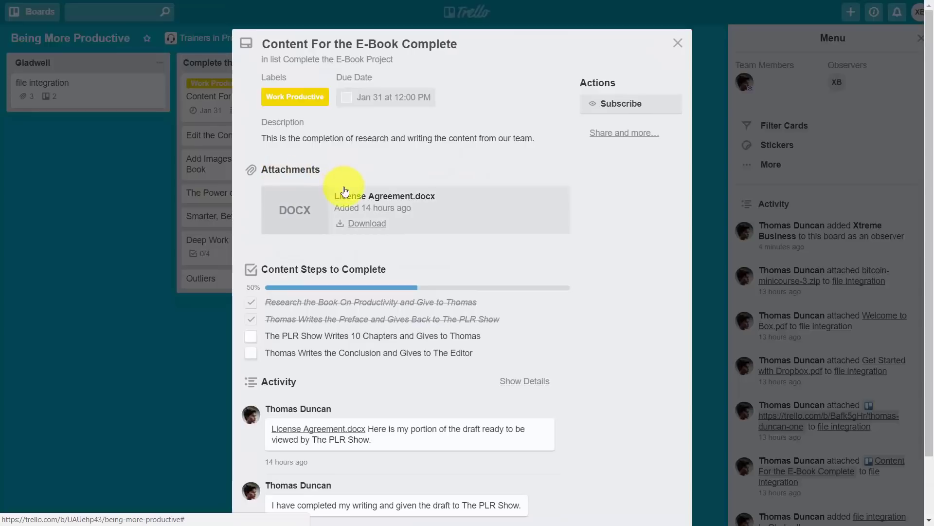
key(Escape)
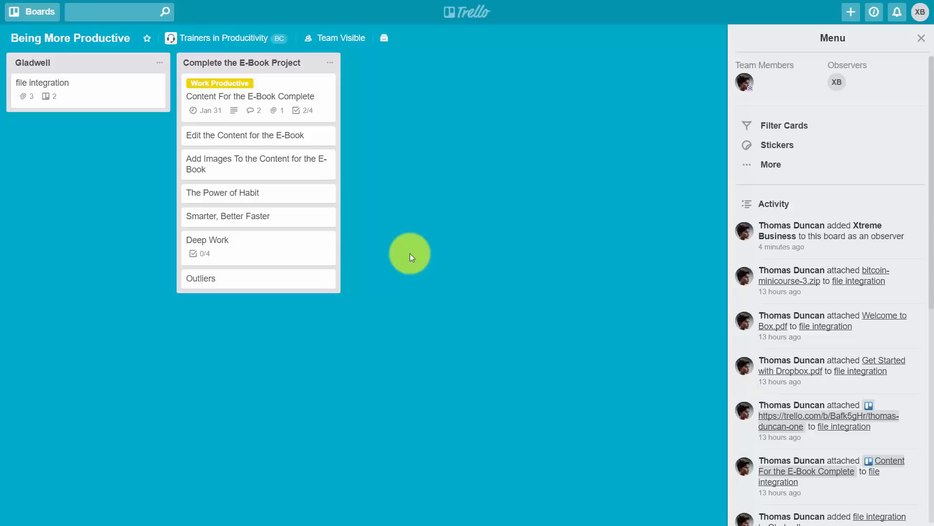
Step: Open the Content For the E-Book Complete card
click(234, 104)
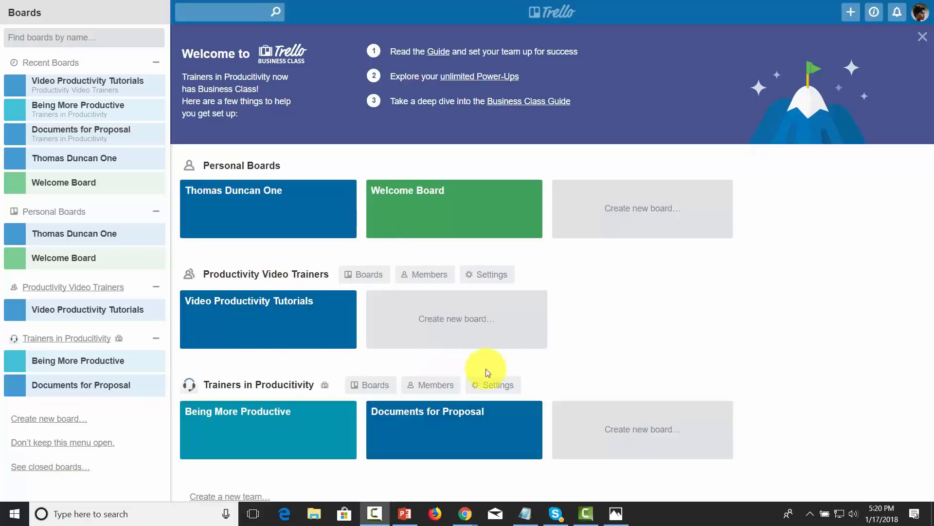
Step: Change The PLR Show's role from Normal to Admin in the Trainers in Productivity team
click(431, 387)
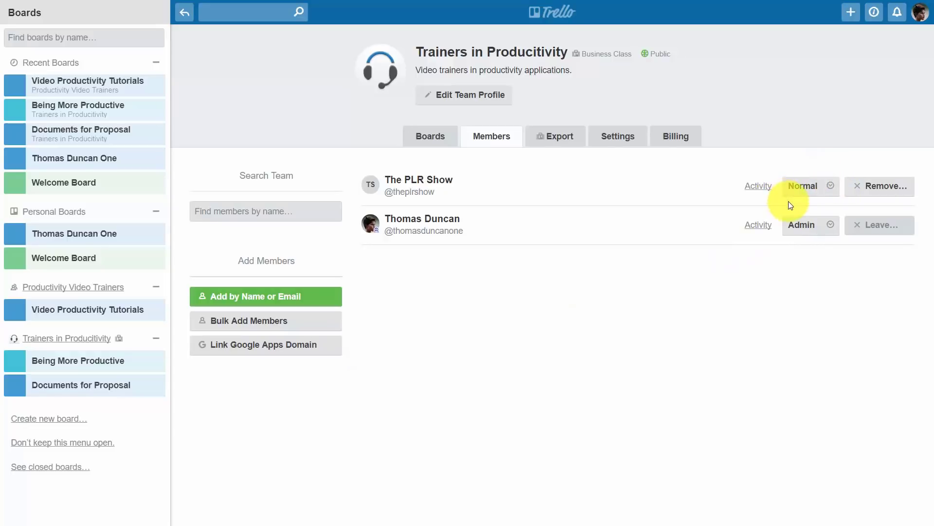
click(833, 190)
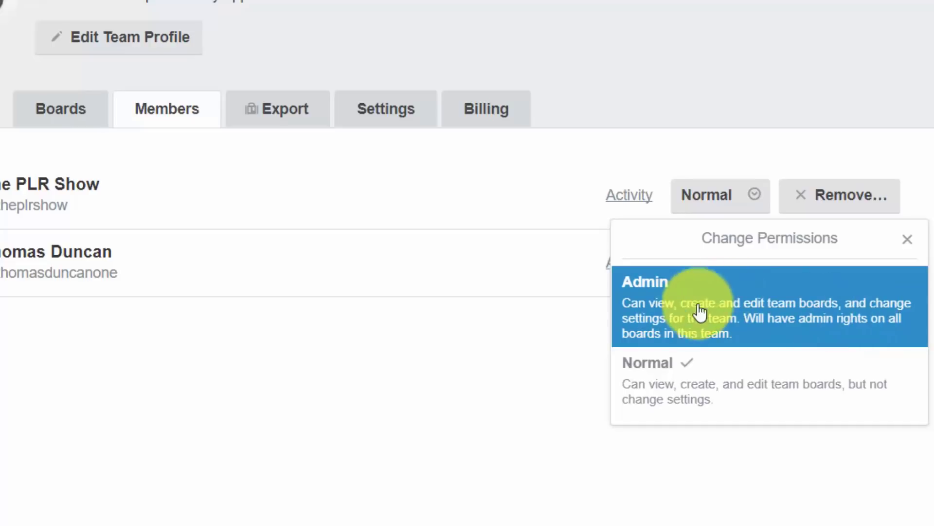
click(666, 318)
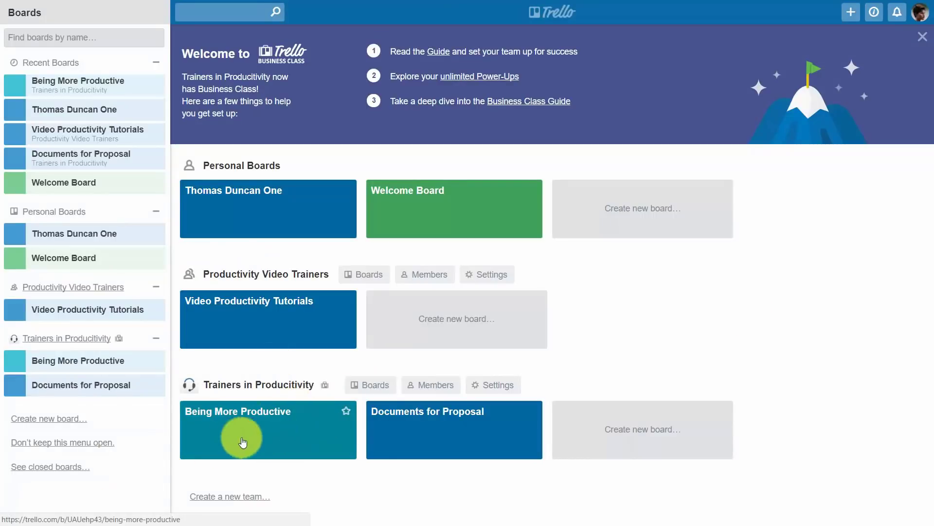
Step: Invite The PLR Show to the Being More Productive board with Admin permissions
click(278, 429)
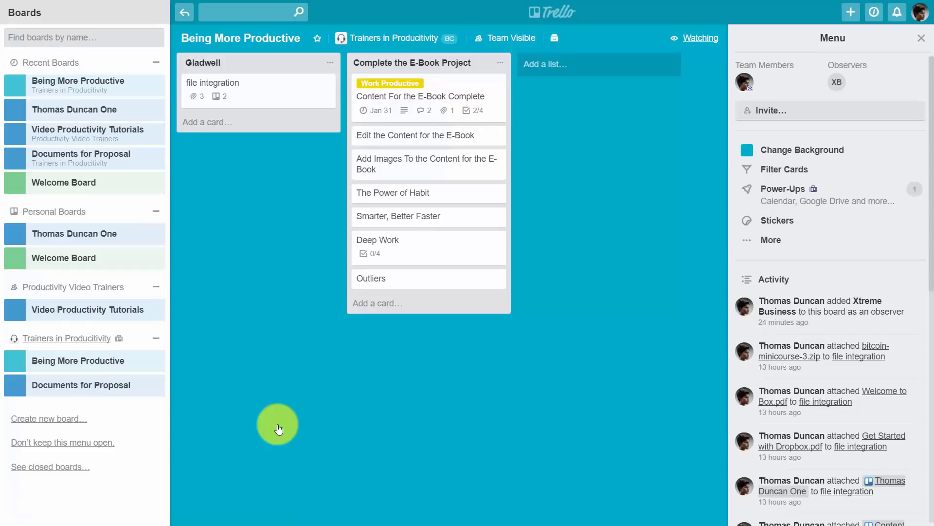
click(767, 112)
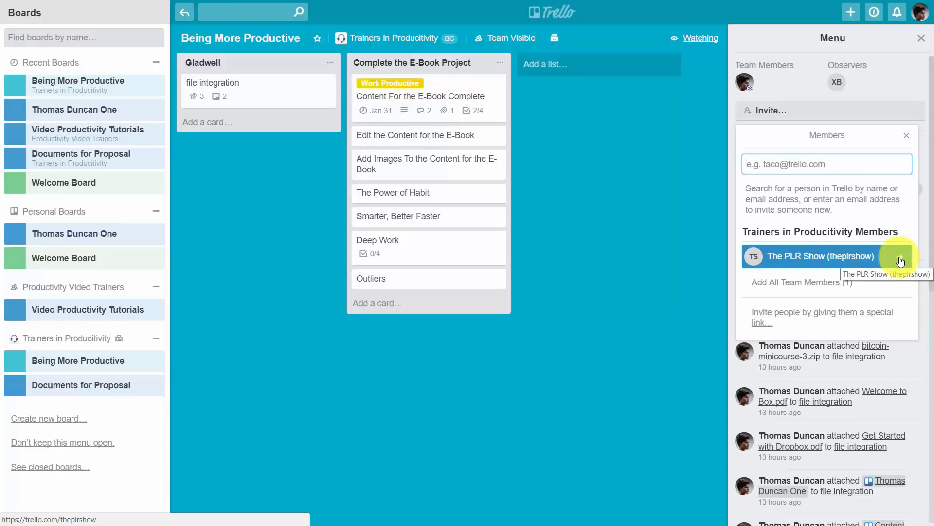
click(899, 262)
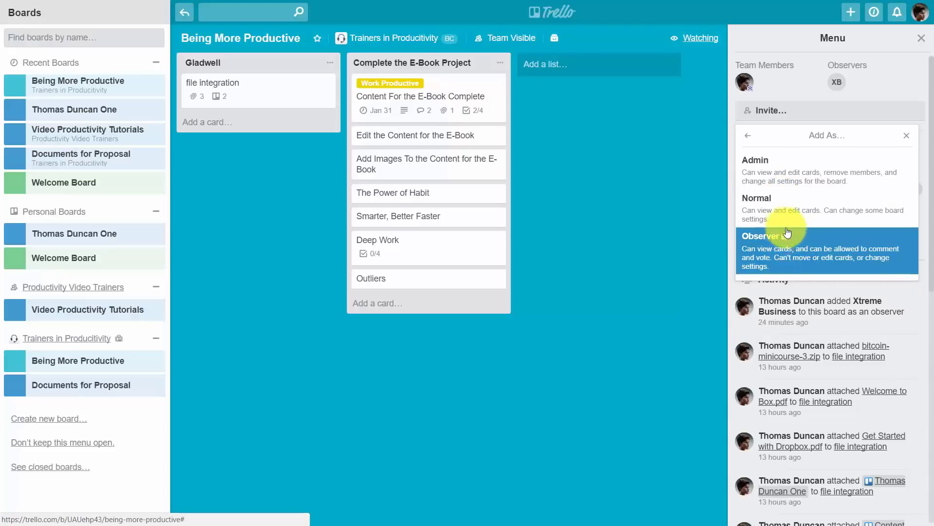
click(783, 180)
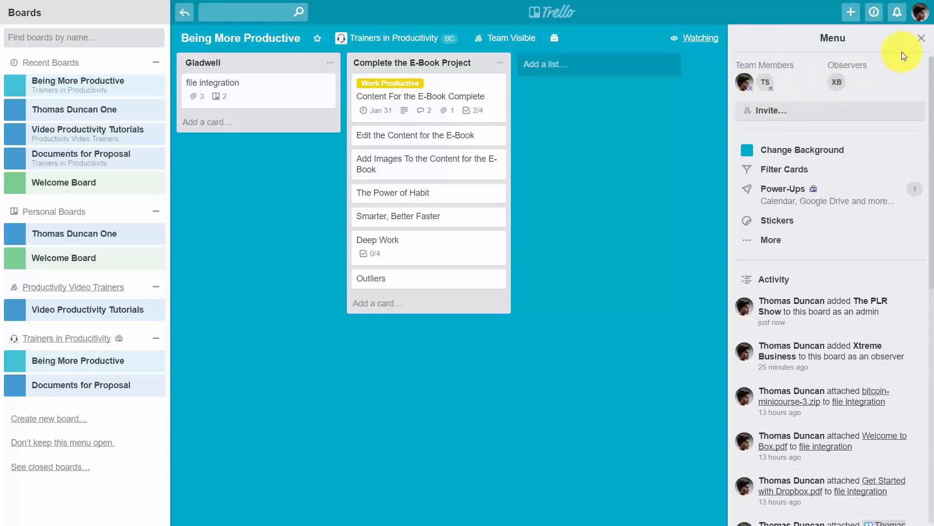
click(919, 38)
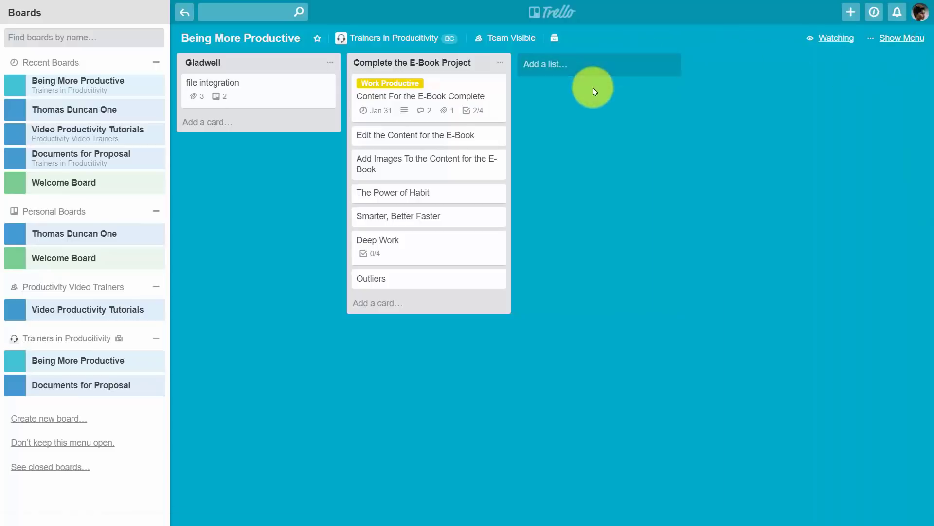
Step: From the home page, invite The PLR Show to Documents for Proposal as an Admin
click(557, 19)
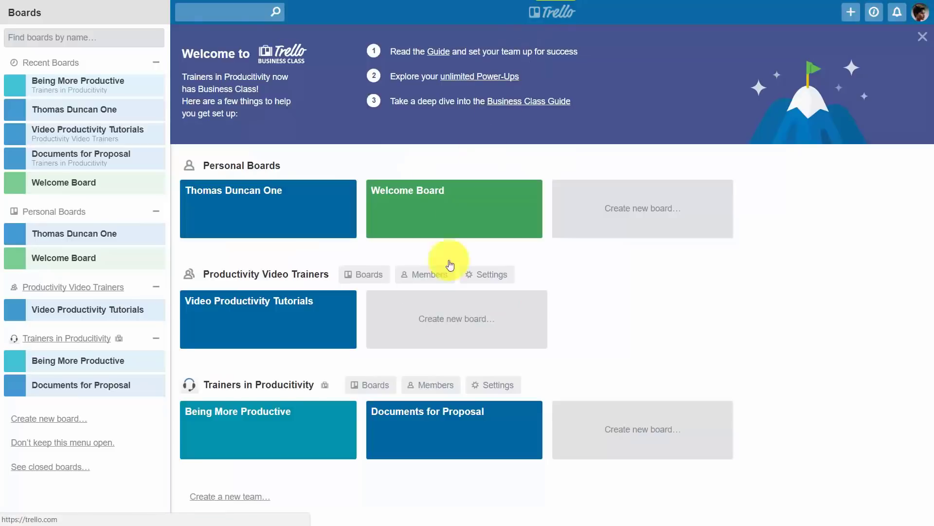
click(432, 418)
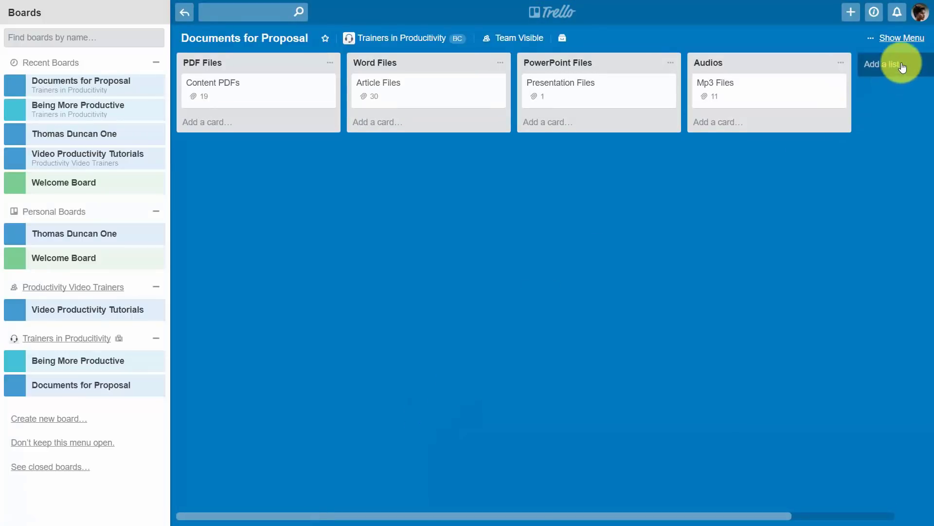
click(900, 39)
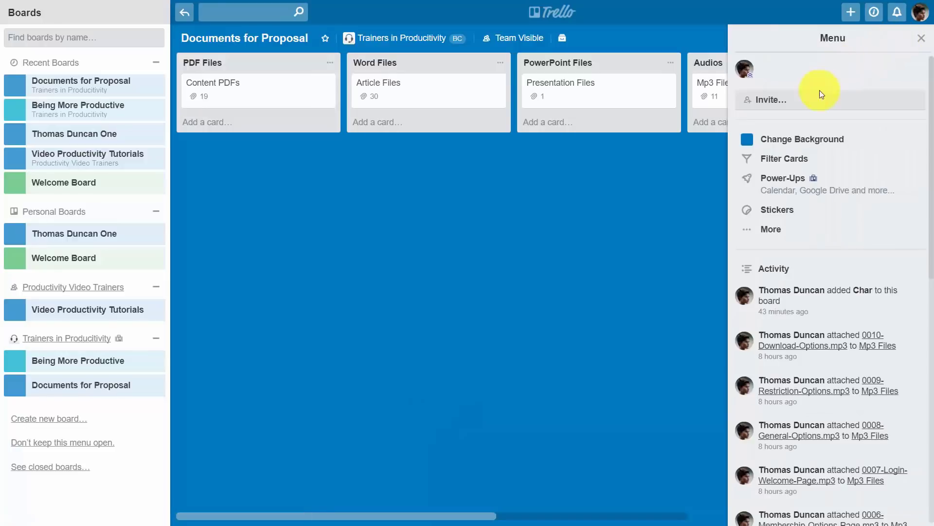
click(774, 103)
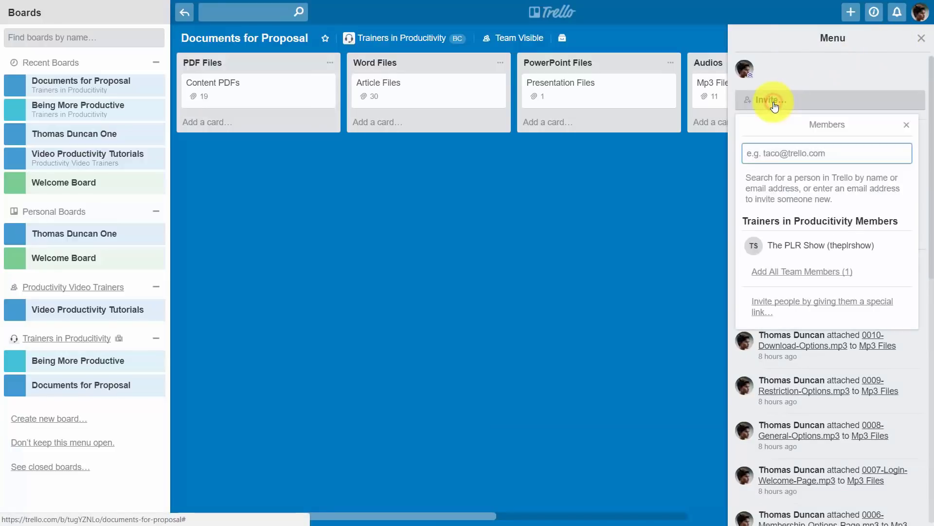
click(901, 247)
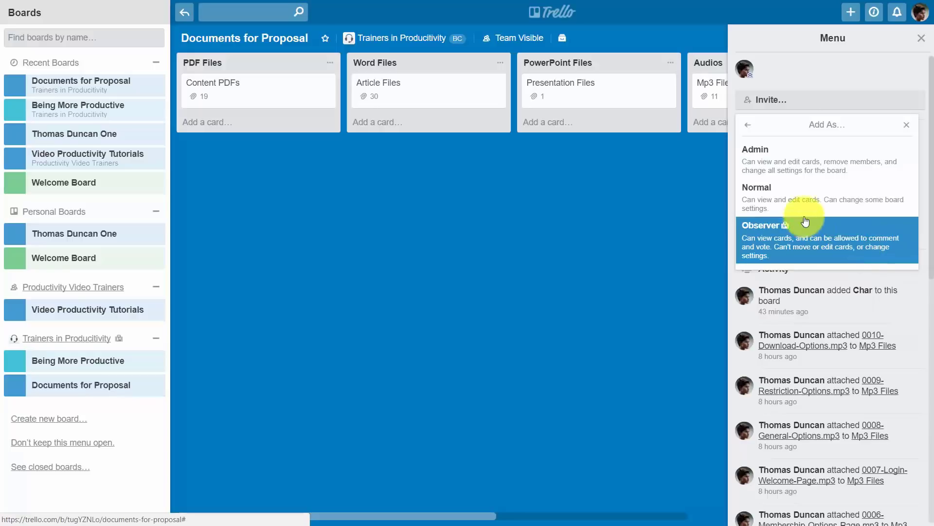
click(795, 167)
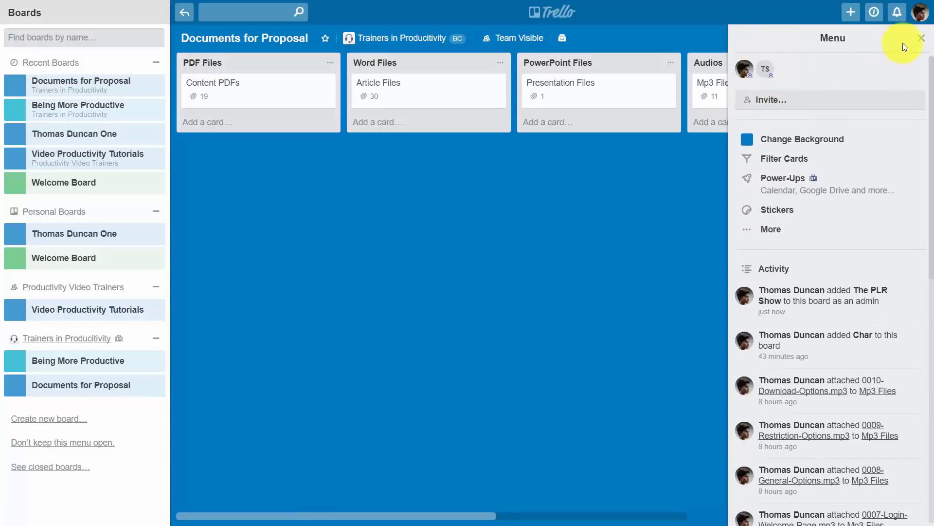
click(922, 37)
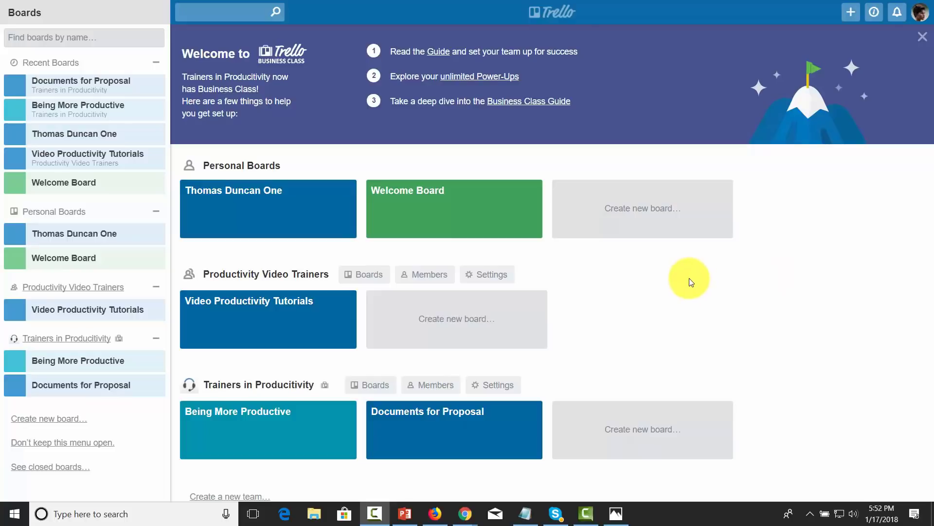
click(270, 424)
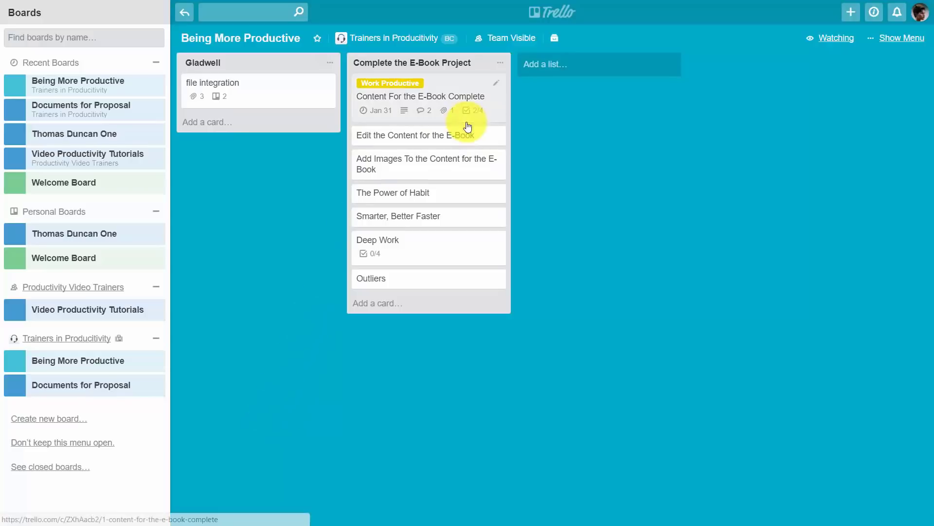
click(409, 100)
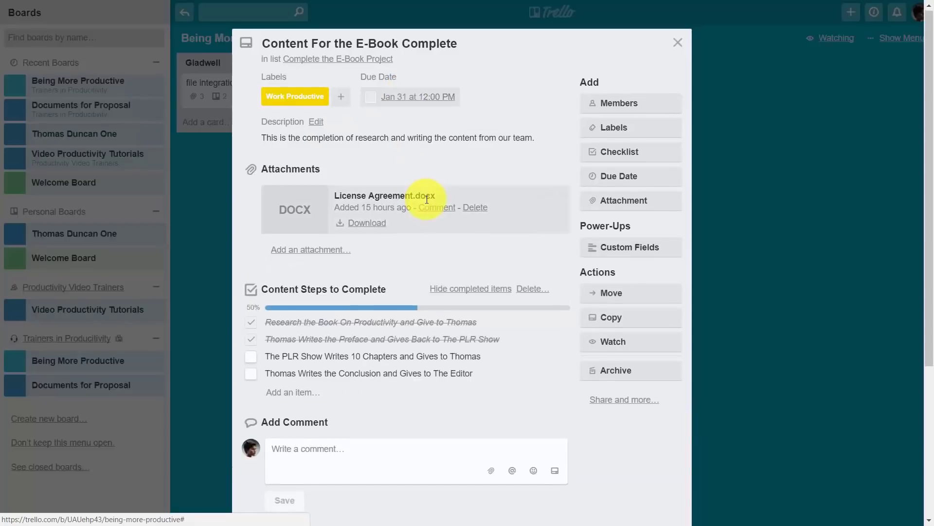
scroll(420, 202, down, 3)
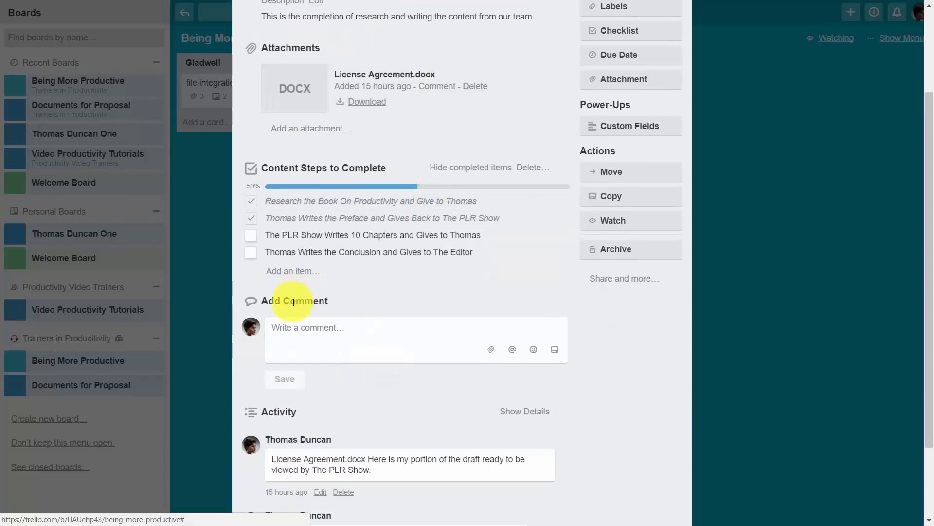
scroll(294, 301, down, 2)
scroll(385, 299, up, 2)
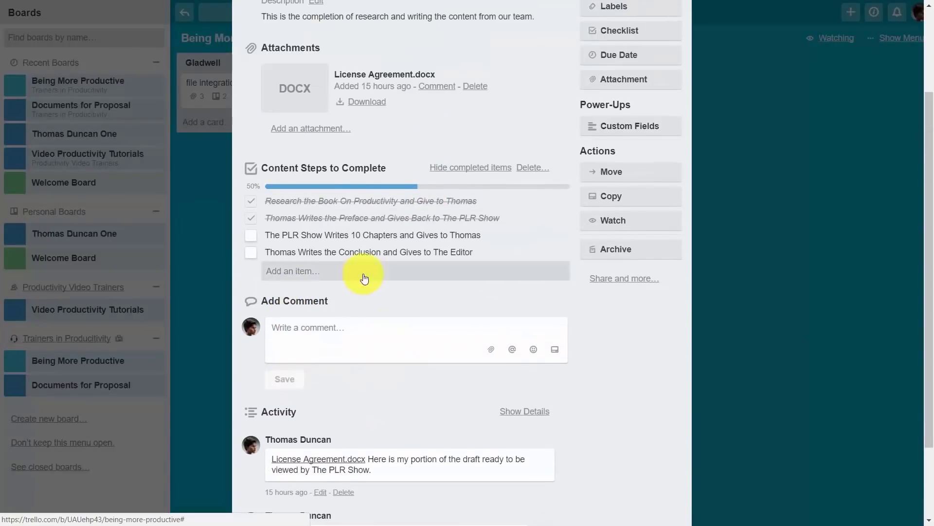
scroll(404, 327, up, 2)
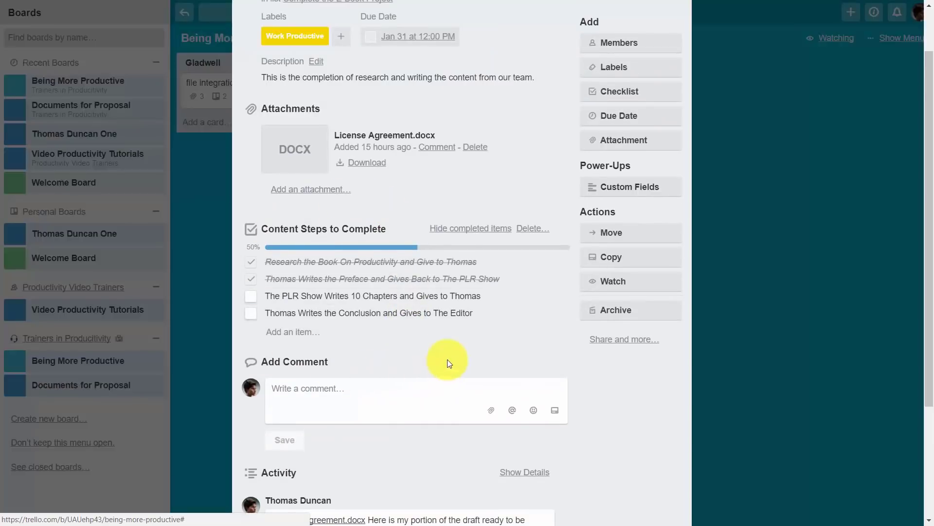
scroll(339, 371, down, 2)
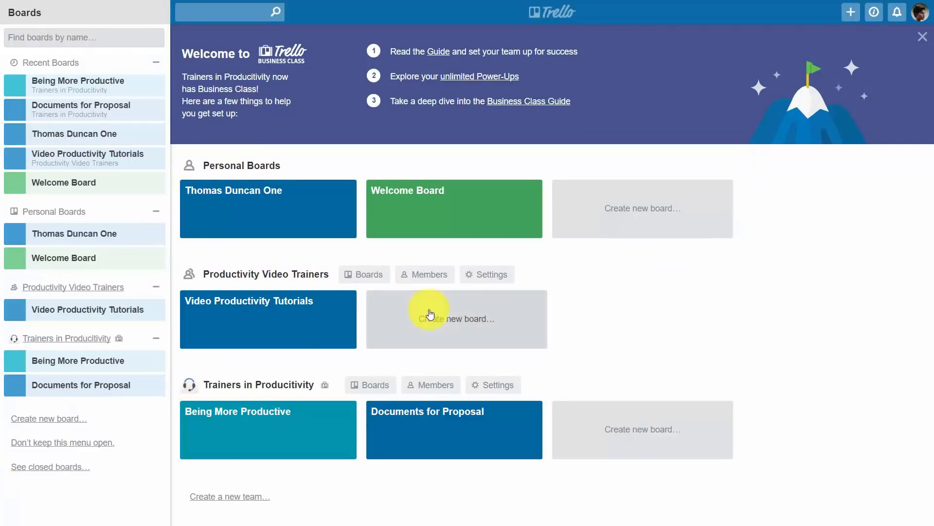
Step: Enable the Slack Power-Up on Being More Productive and open its settings
click(281, 425)
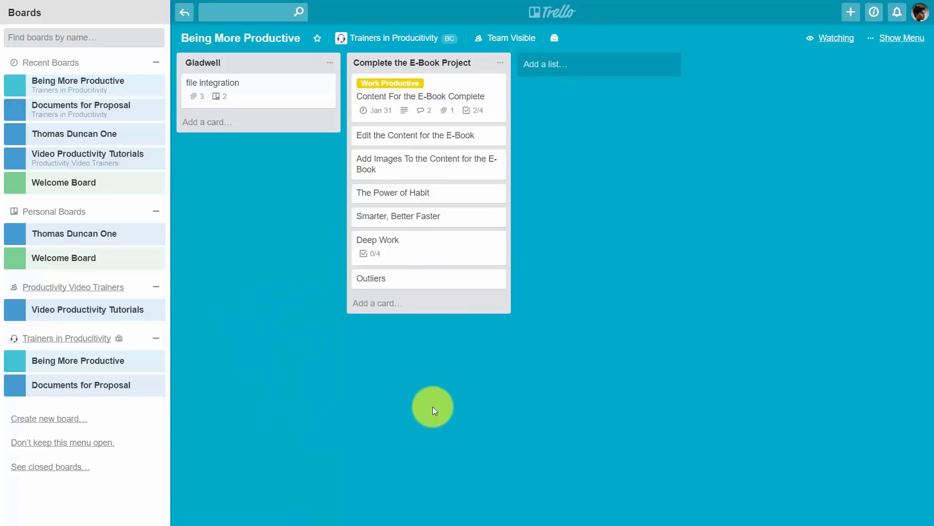
click(901, 38)
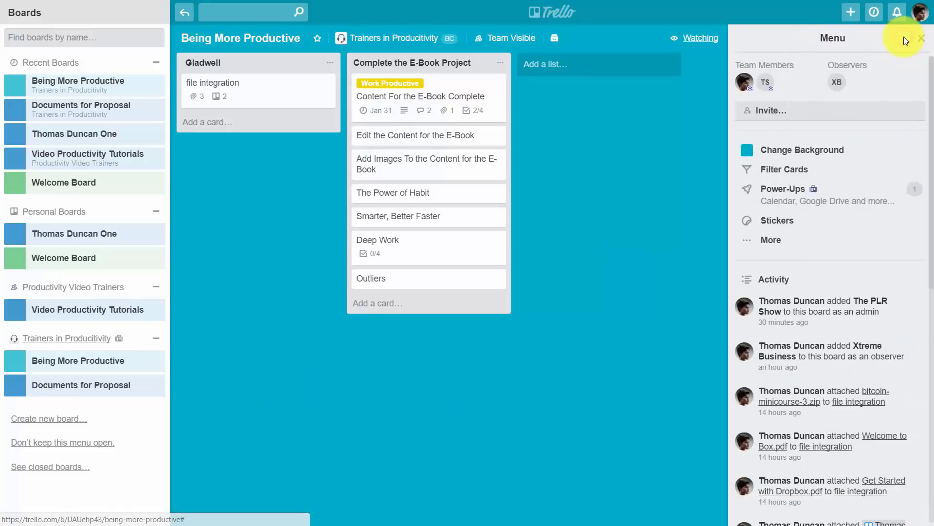
click(789, 192)
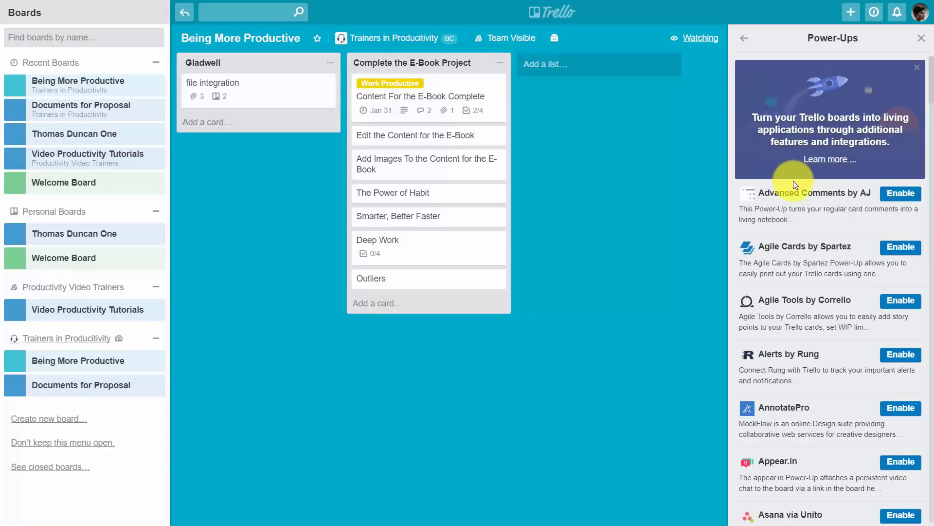
scroll(808, 192, down, 20)
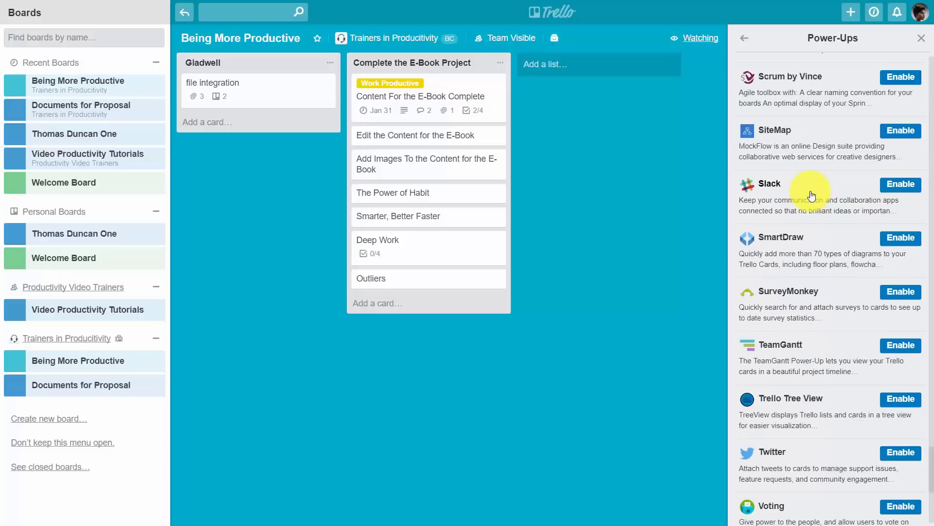
click(901, 186)
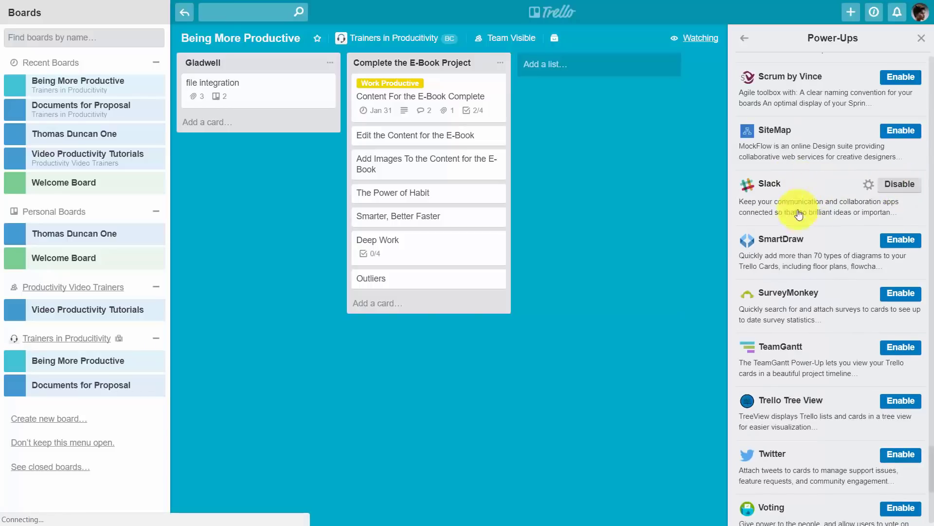
click(869, 185)
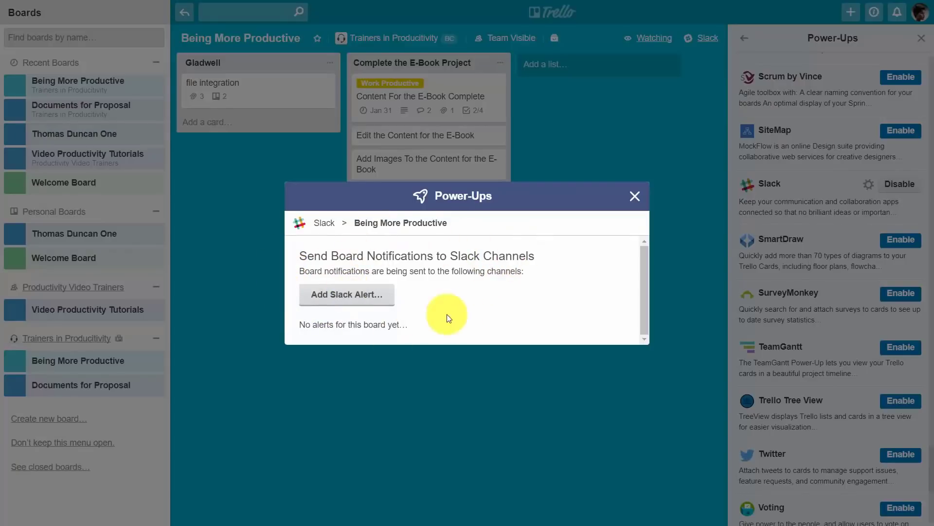
Step: Authorize a Slack workspace and save an alert posting all board actions to #general
click(353, 298)
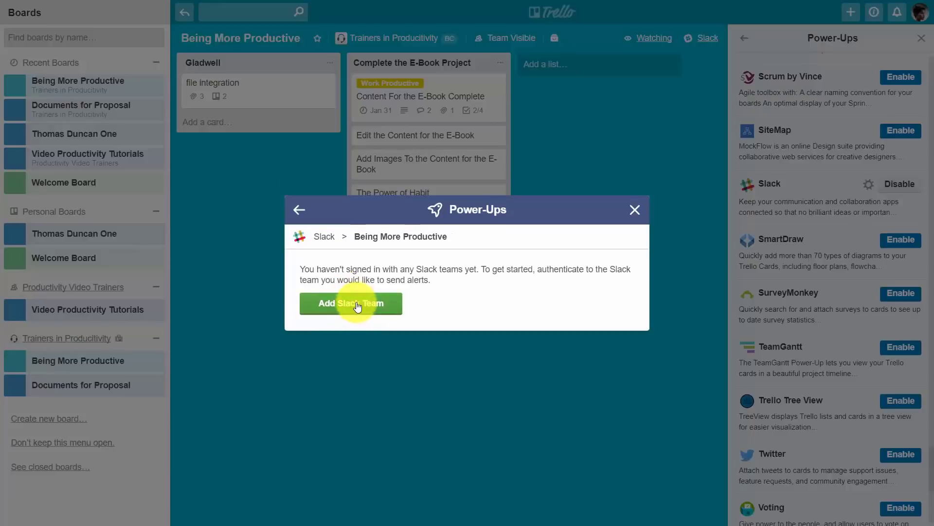
click(356, 304)
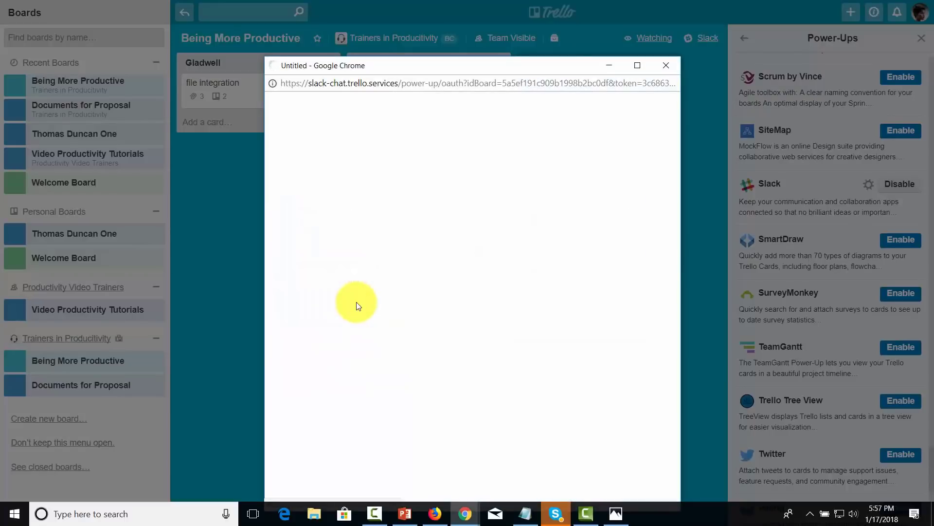
scroll(359, 301, down, 9)
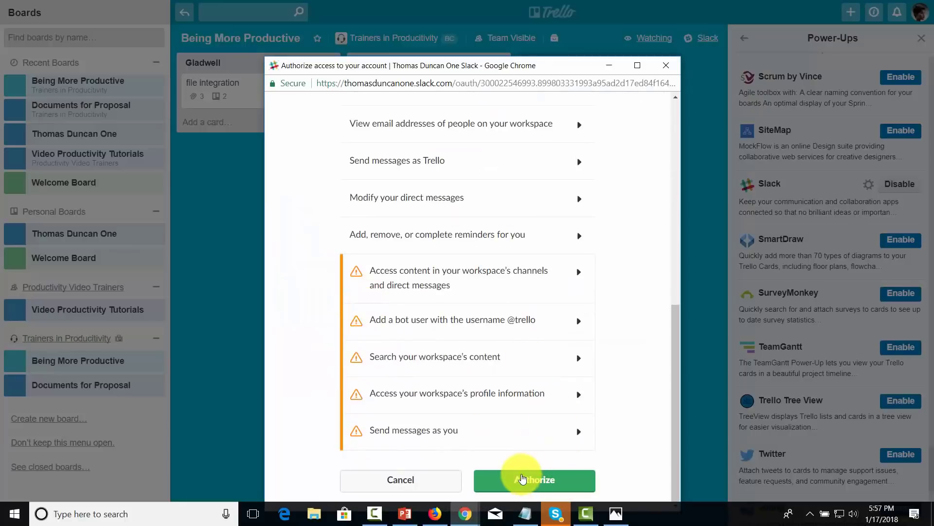
click(522, 480)
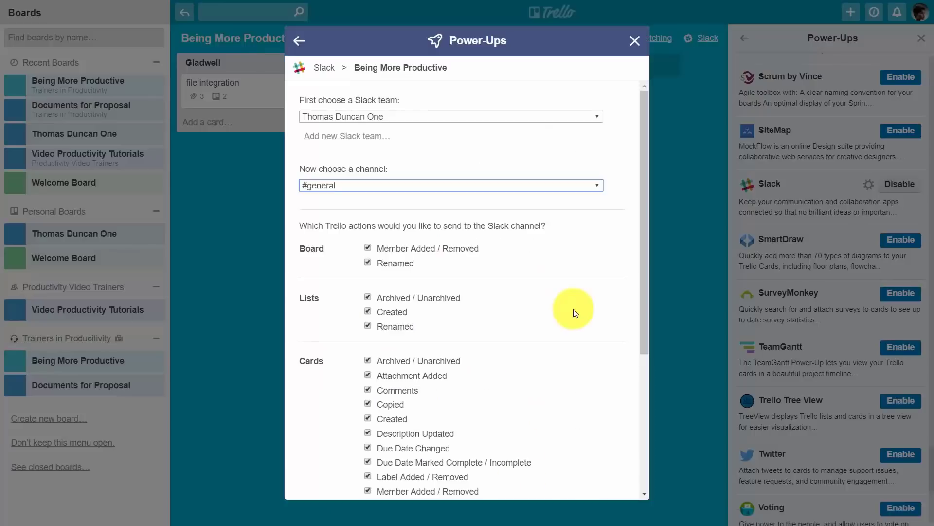
scroll(567, 391, down, 4)
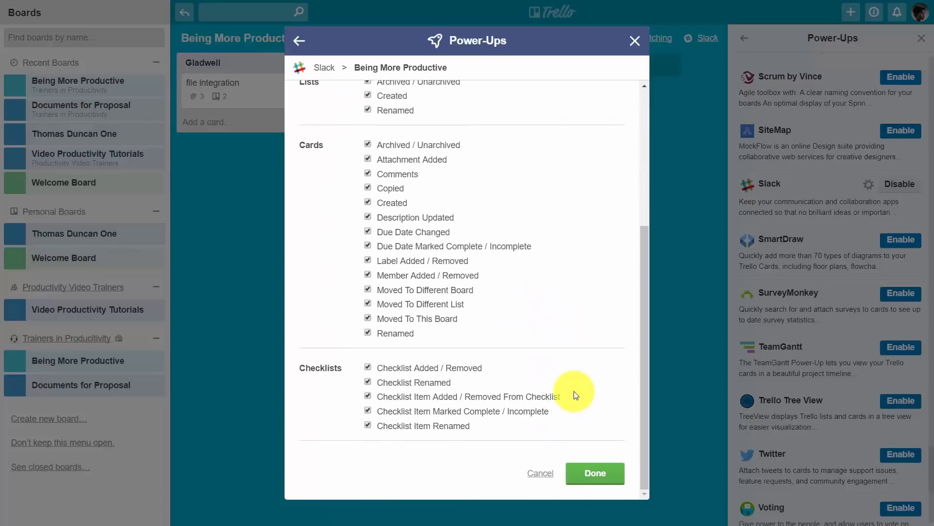
click(589, 474)
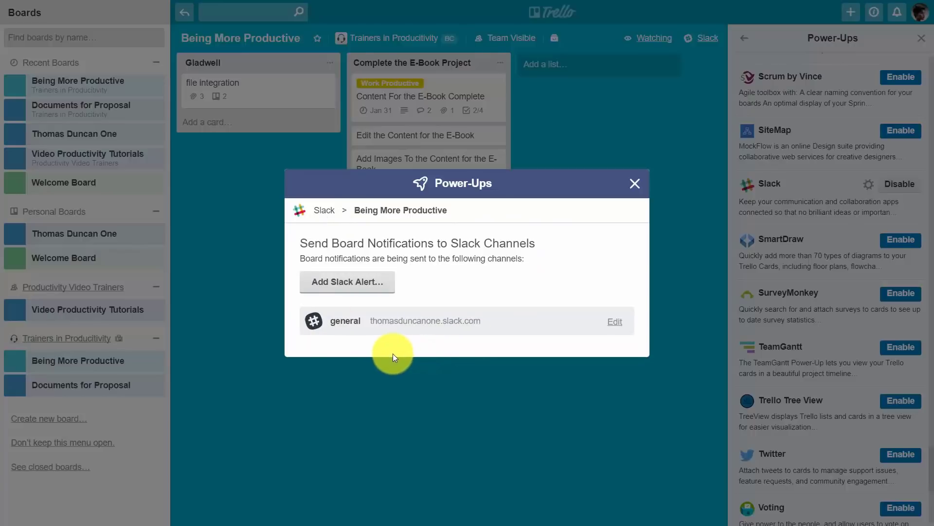
scroll(294, 425, down, 2)
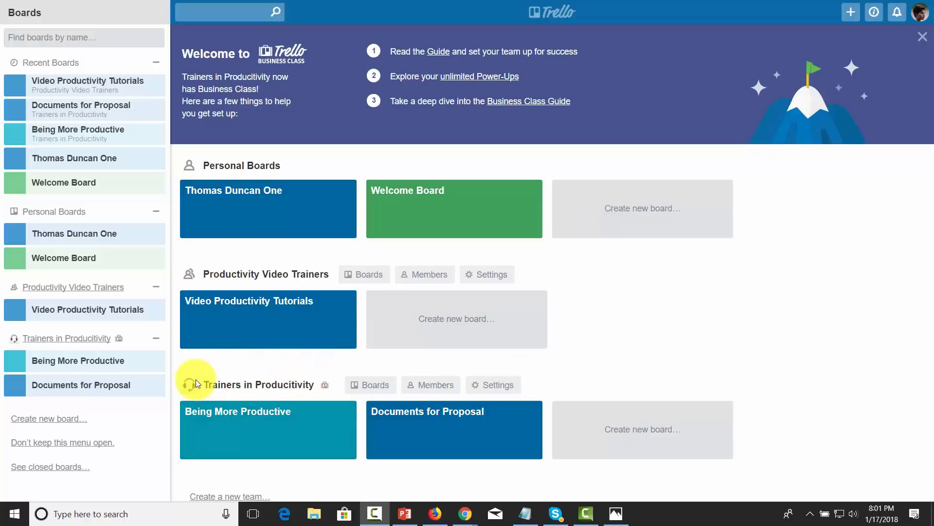
click(424, 385)
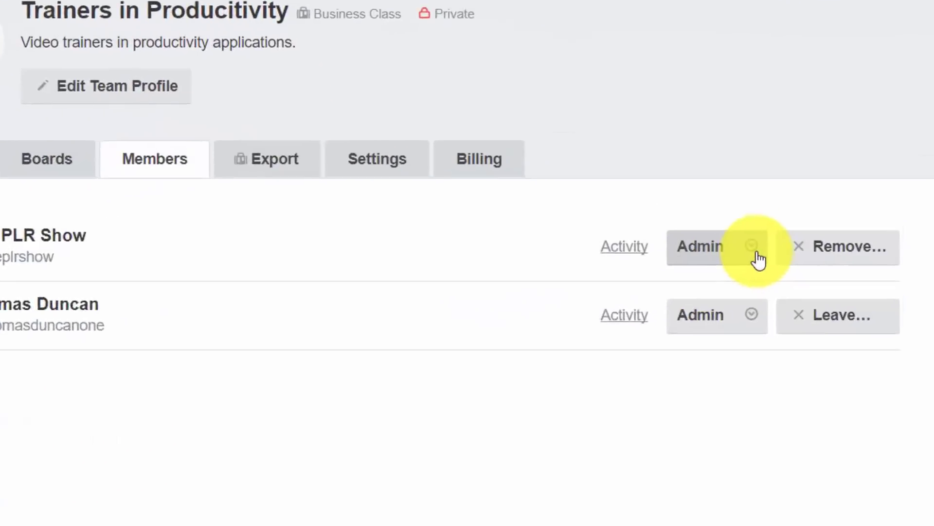
click(701, 292)
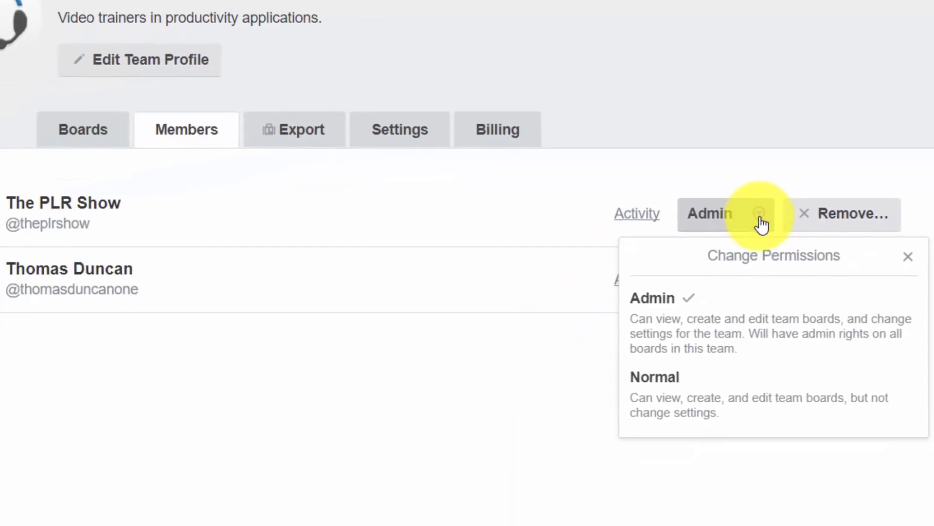
click(748, 396)
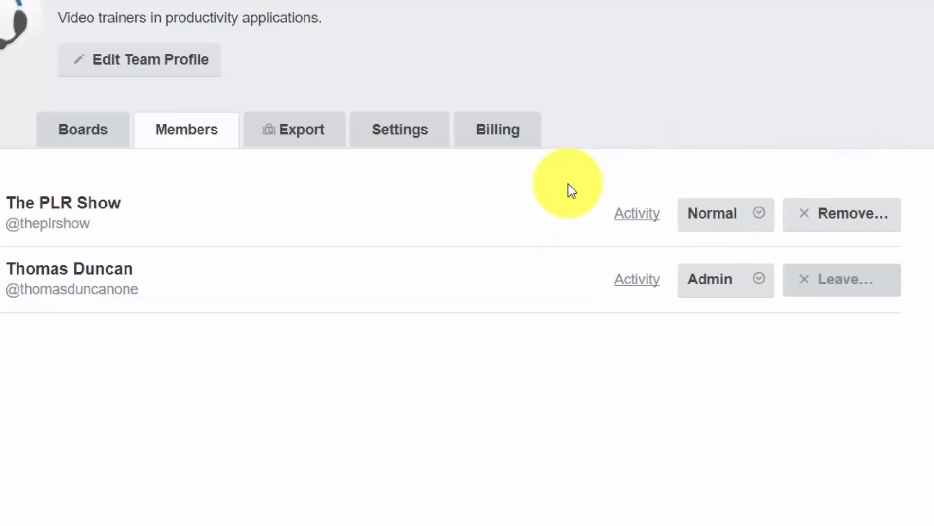
click(758, 221)
click(654, 304)
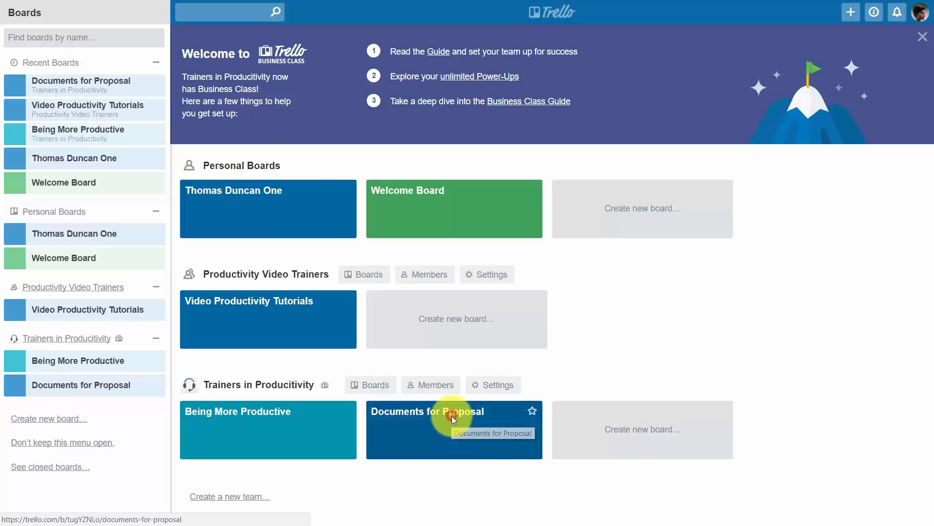
Step: Change The PLR Show's permissions on Documents for Proposal from Admin to Normal
click(453, 419)
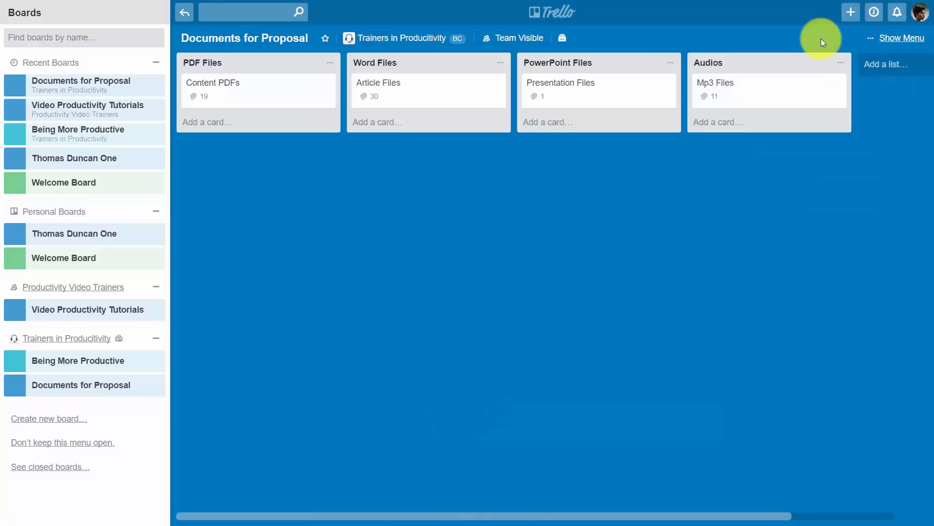
click(896, 38)
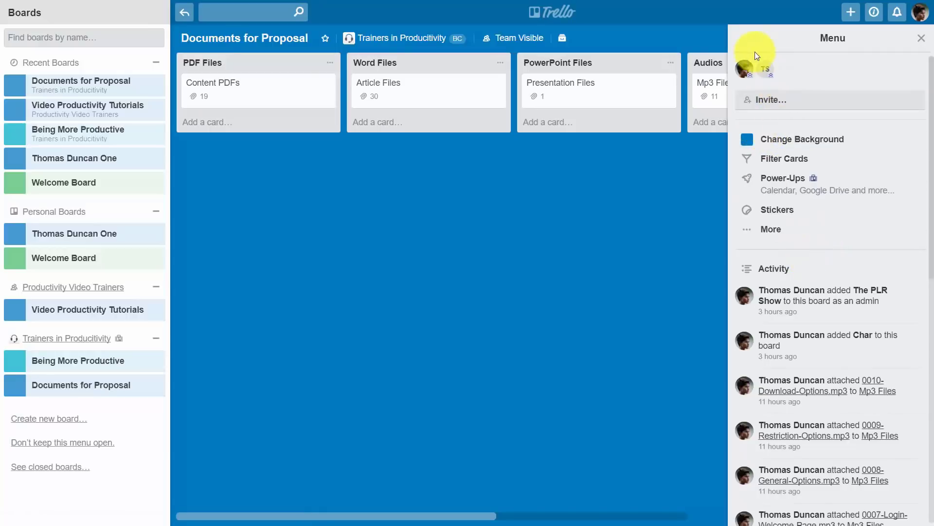
click(771, 76)
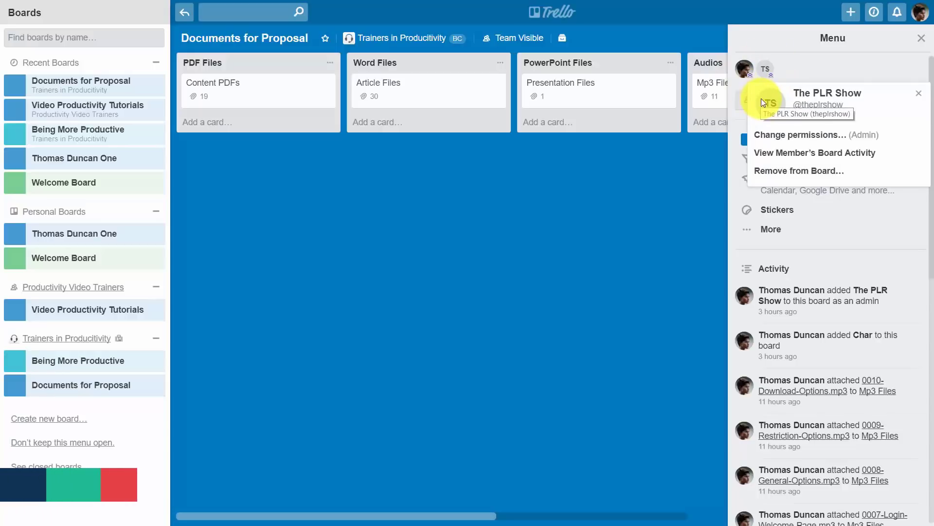
click(864, 140)
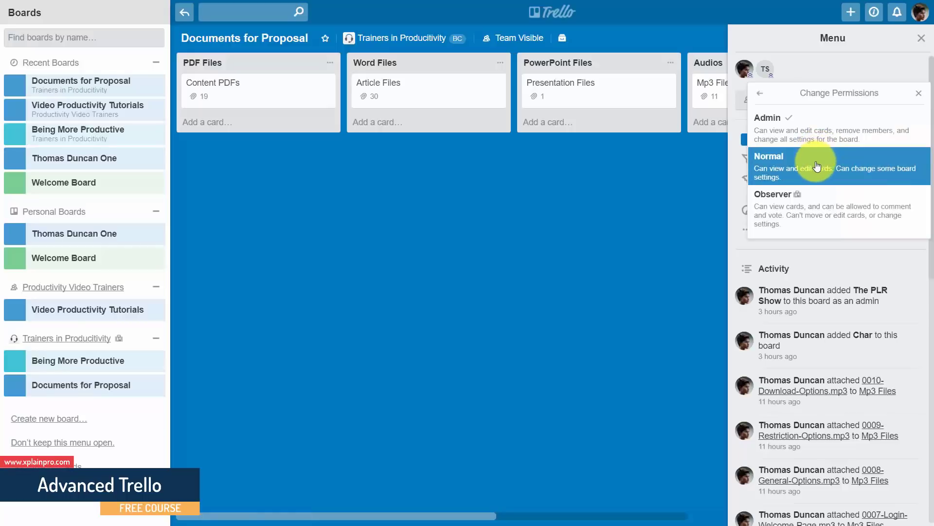
click(811, 168)
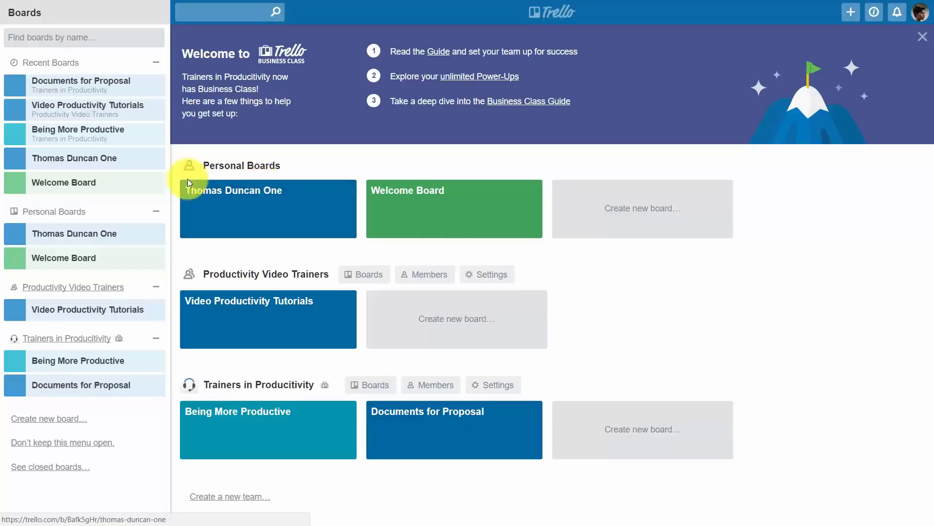
click(256, 195)
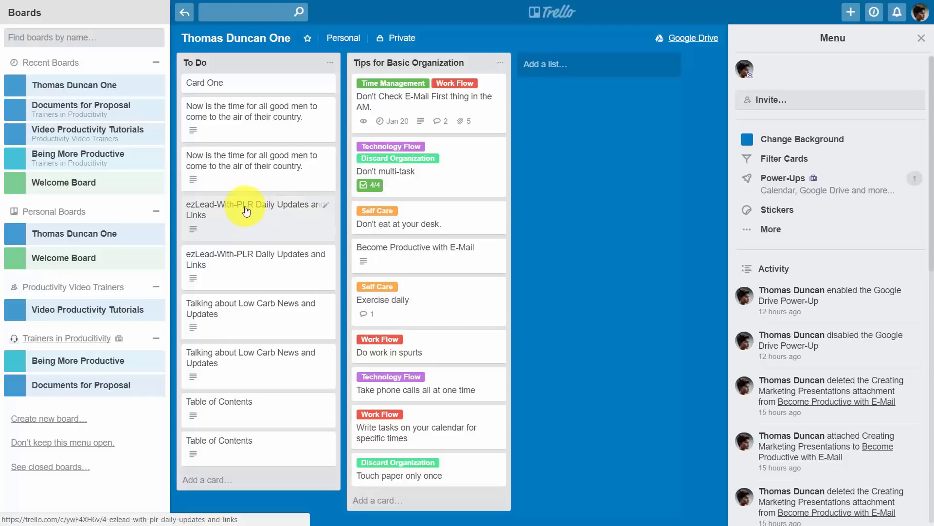
click(773, 230)
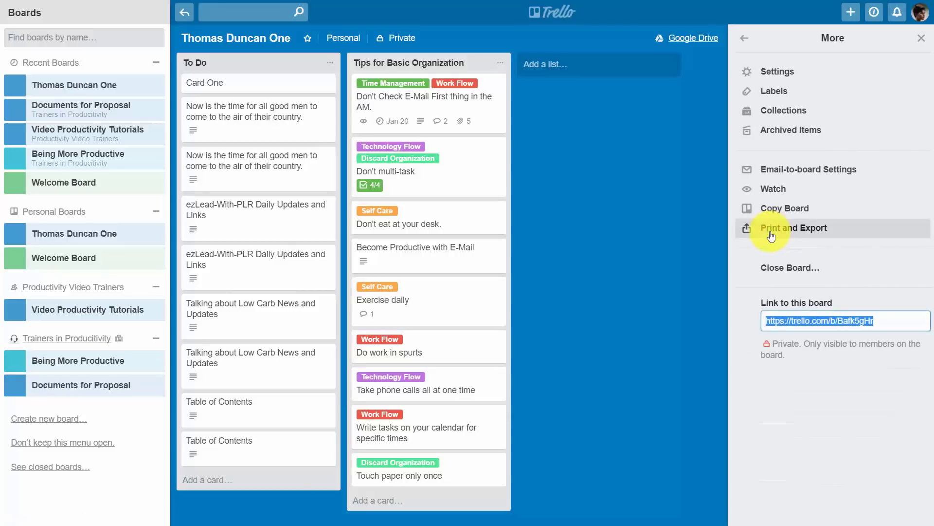
click(788, 74)
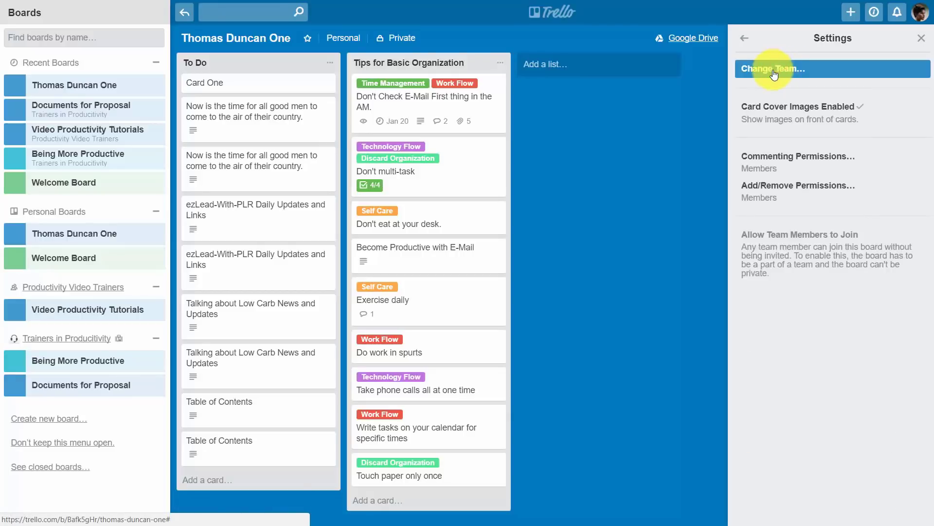
click(772, 69)
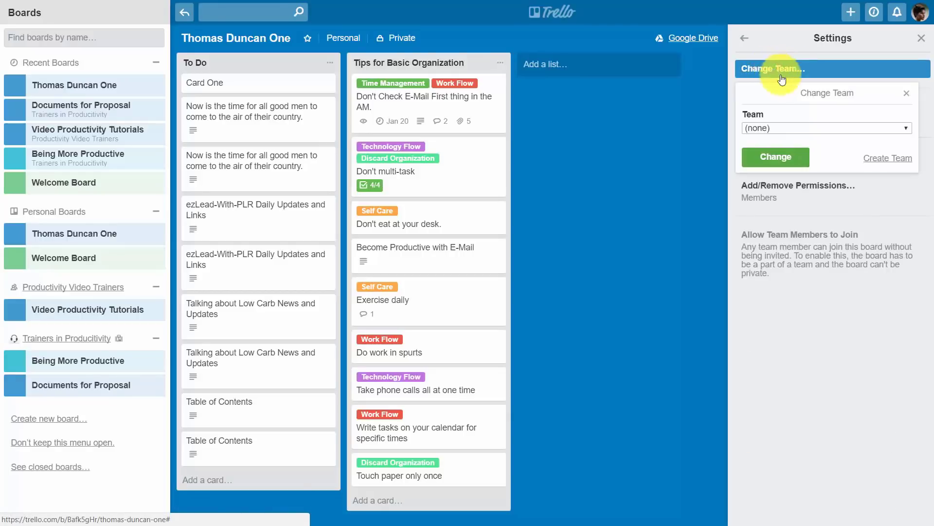
click(825, 127)
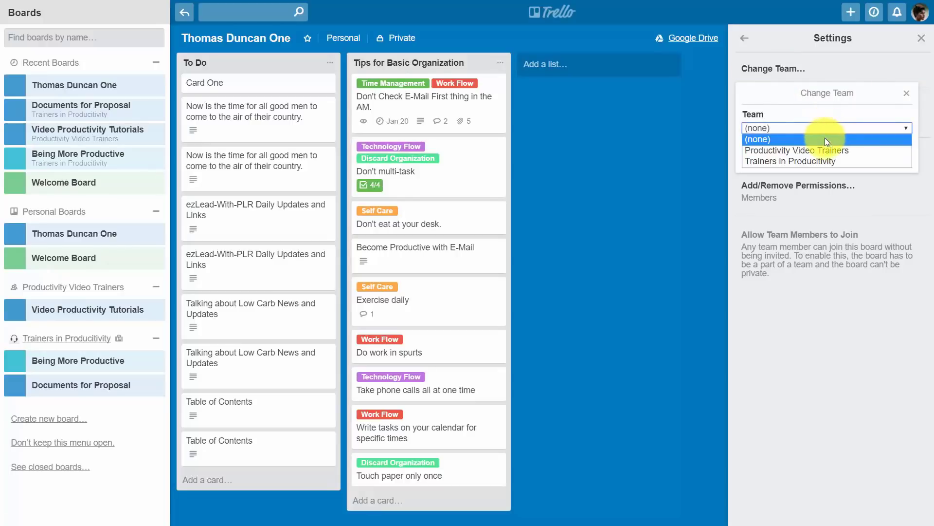
click(825, 162)
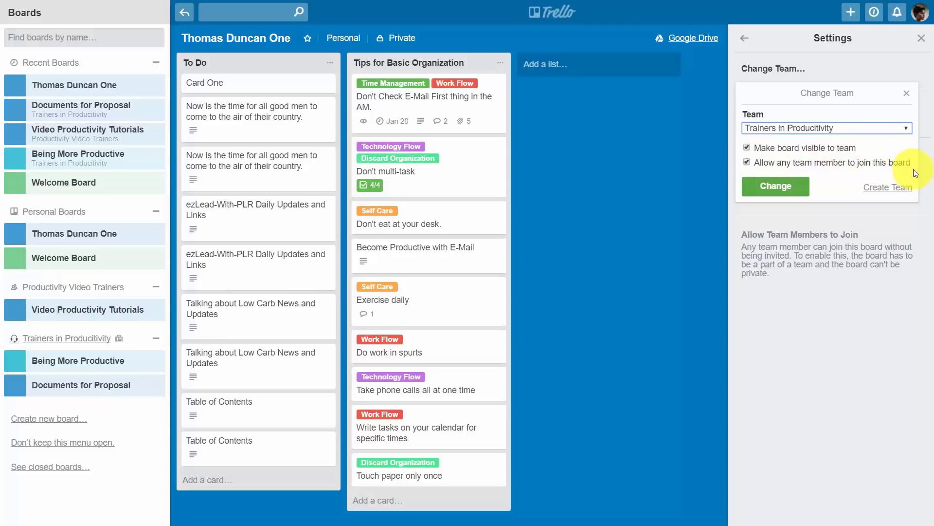
click(746, 162)
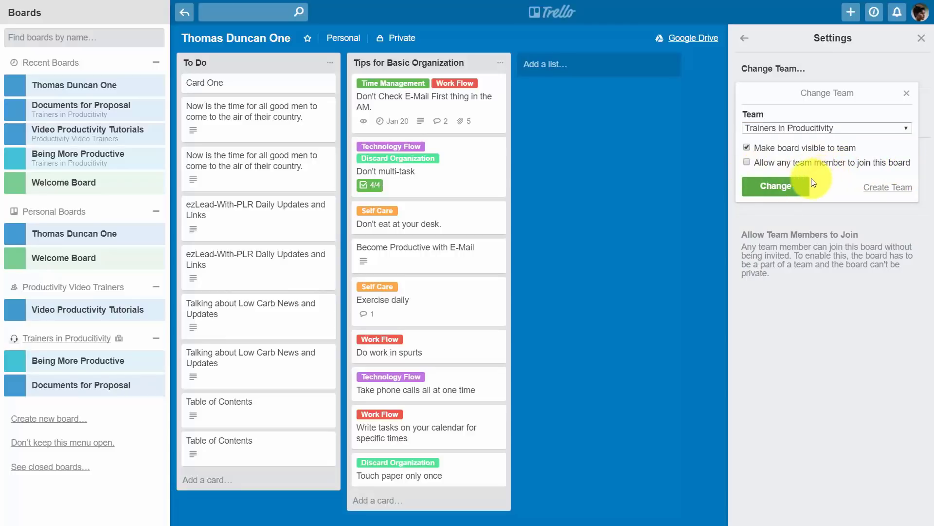
click(778, 187)
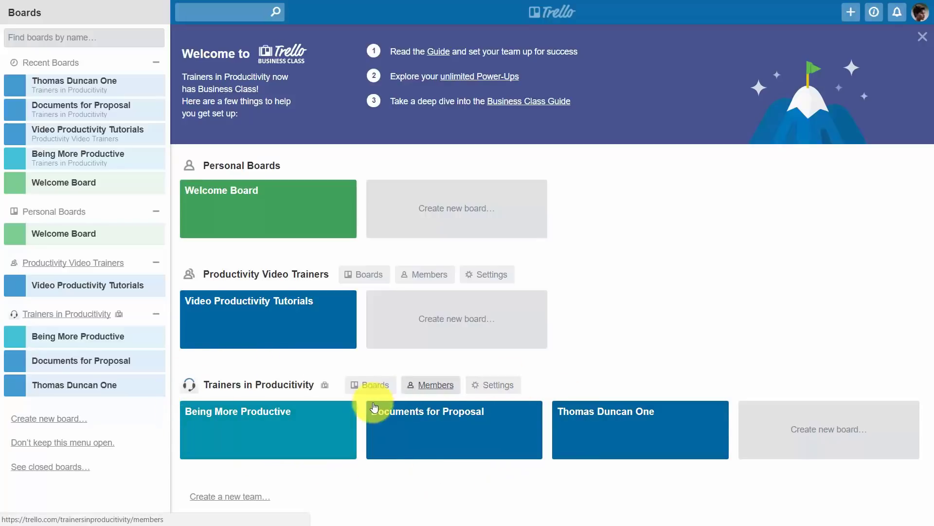
Step: Check the Trainers in Productivity and Productivity Video Trainers member lists, then return home
click(445, 386)
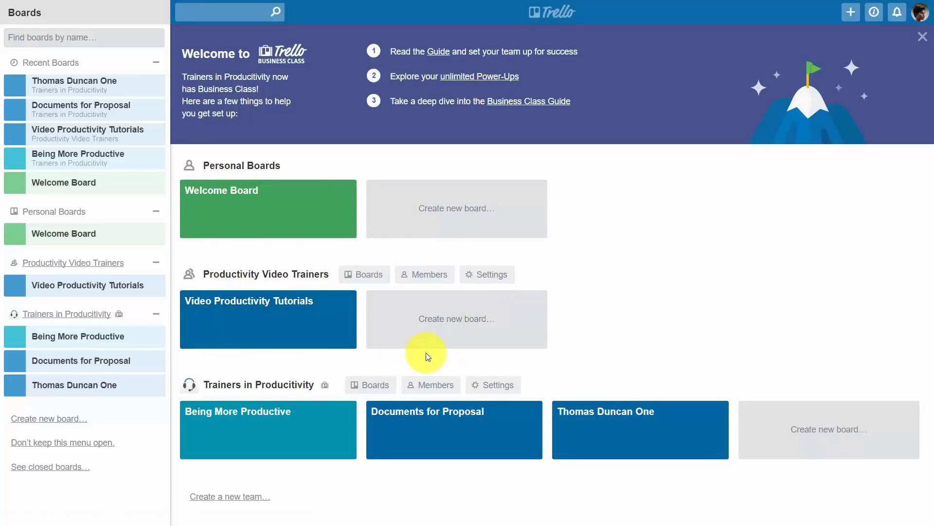
click(437, 278)
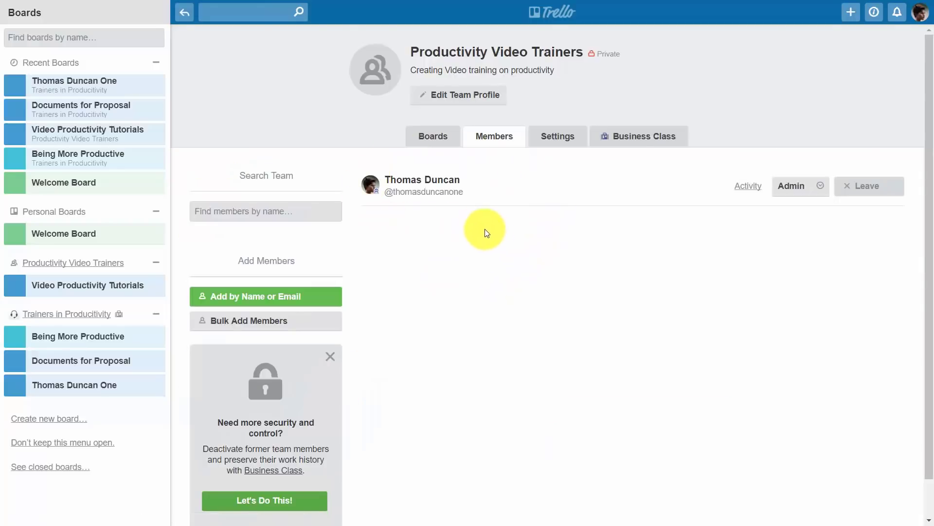
key(alt+Left)
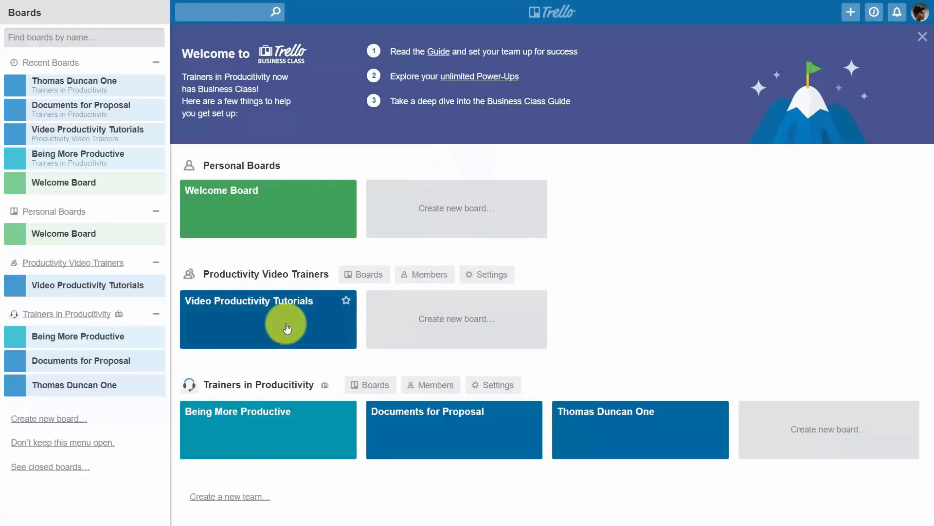
Step: Move the Video Productivity Tutorials board into the Trainers in Productivity team
click(288, 318)
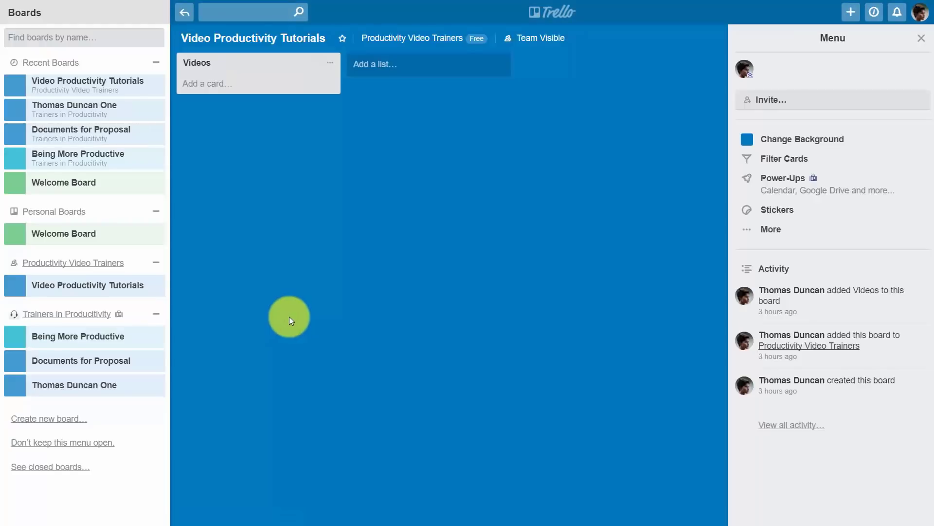
click(768, 230)
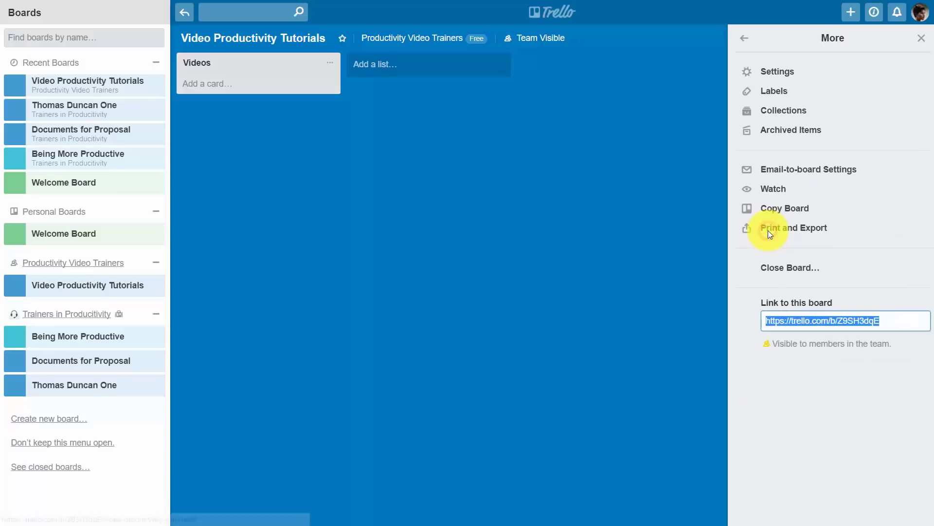
click(775, 72)
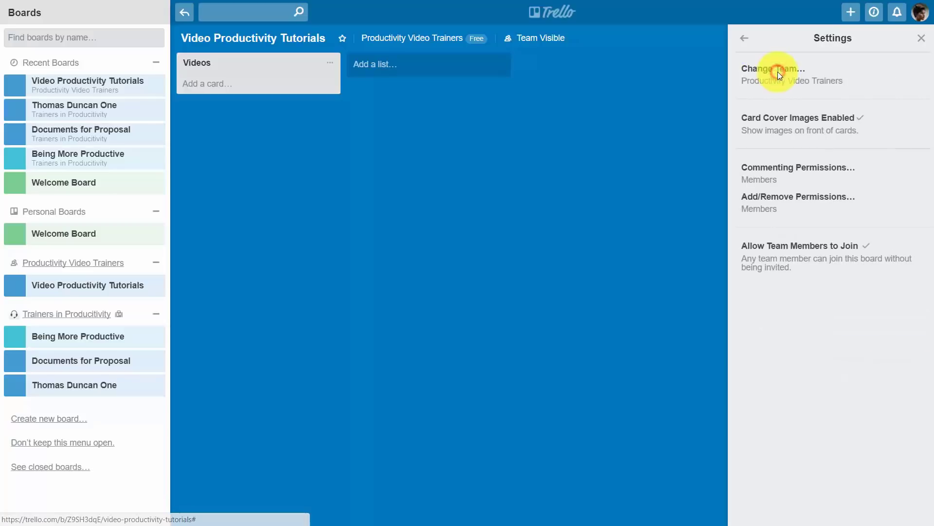
click(773, 86)
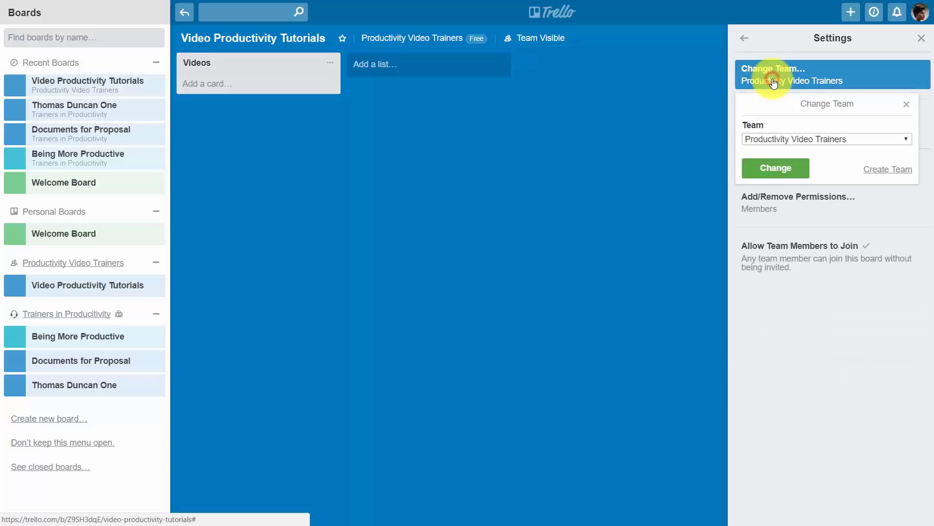
click(822, 139)
click(818, 169)
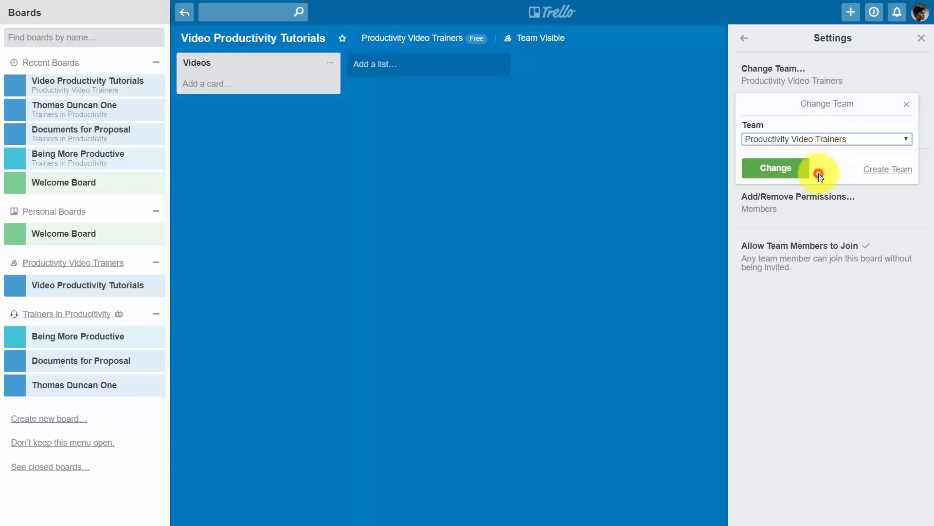
click(776, 169)
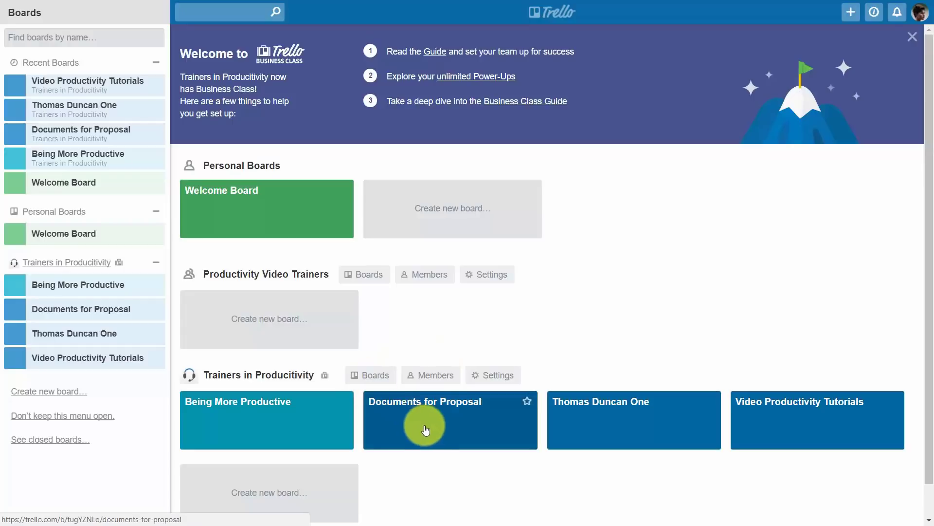
Step: Restrict public, team-visible and private board creation to Only Team Admins
click(445, 426)
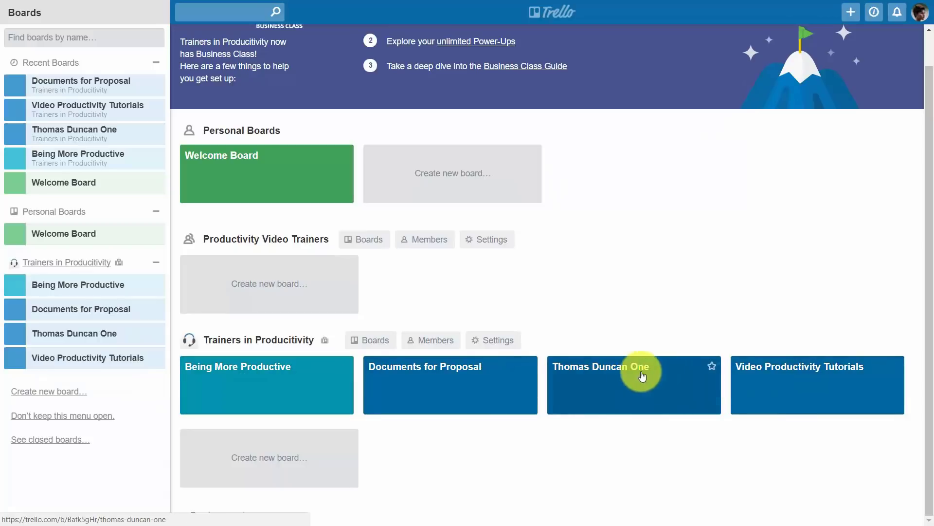
click(478, 341)
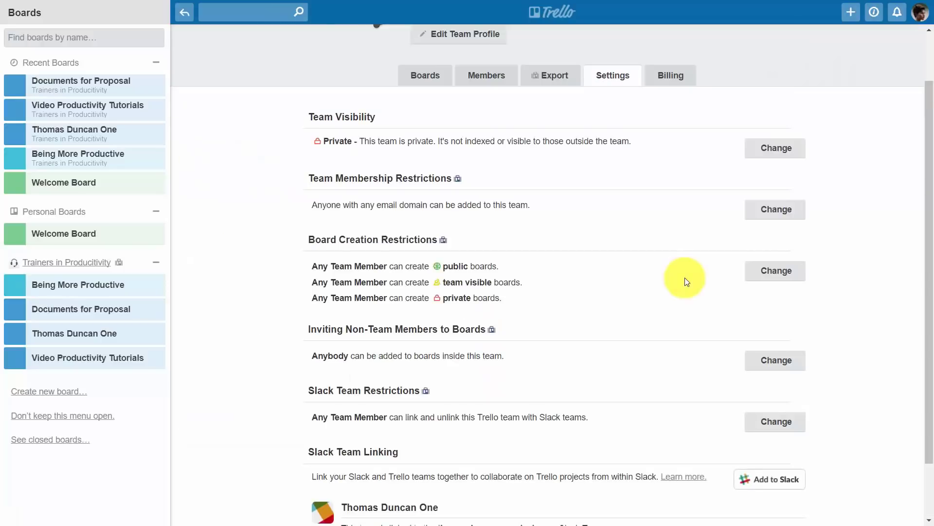
click(757, 271)
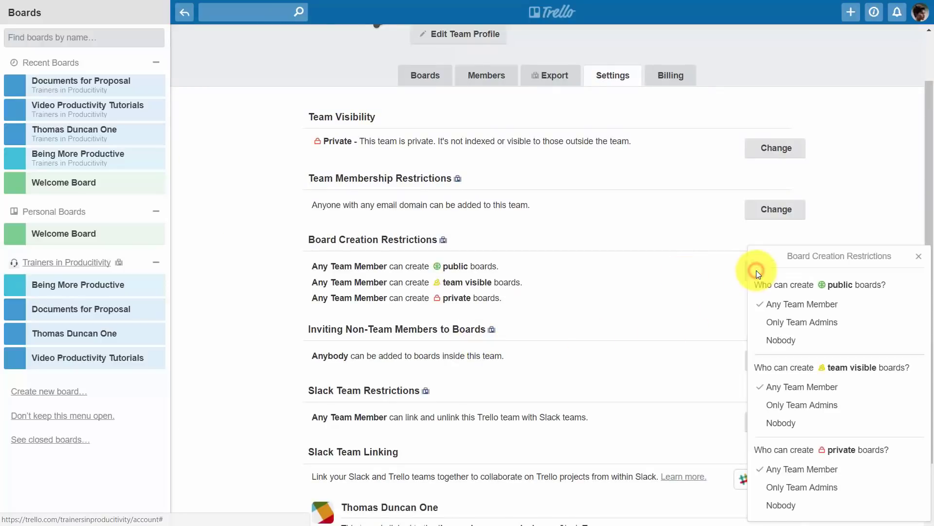
click(779, 321)
click(795, 405)
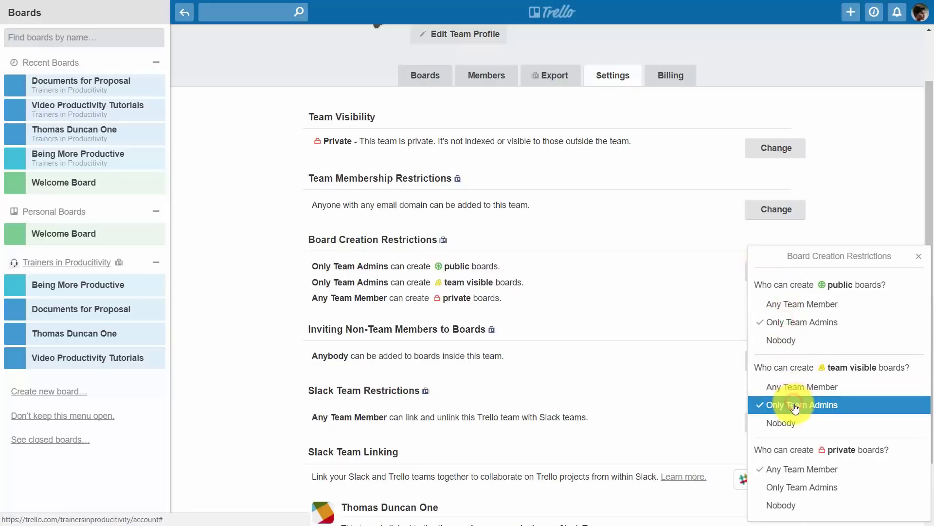
click(805, 488)
click(696, 343)
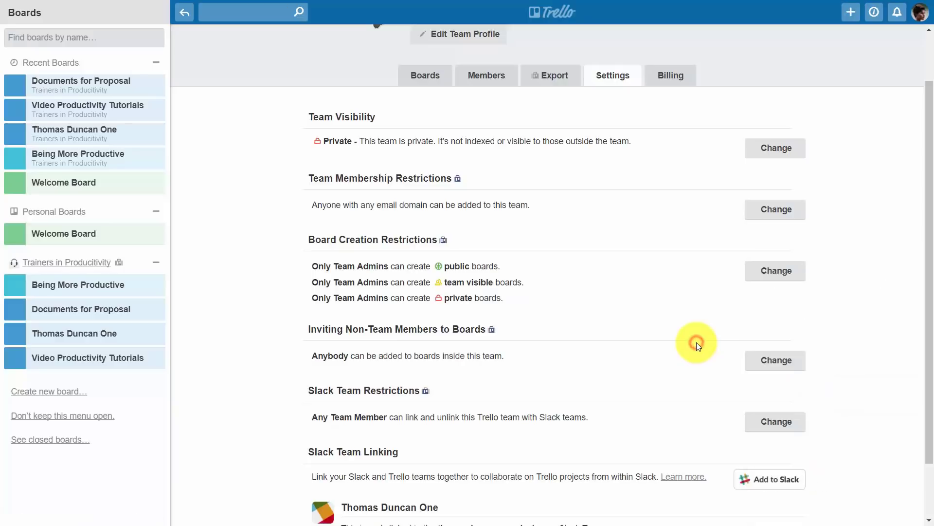
Step: Set Inviting Non-Team Members to Only Team Members
scroll(702, 331, down, 2)
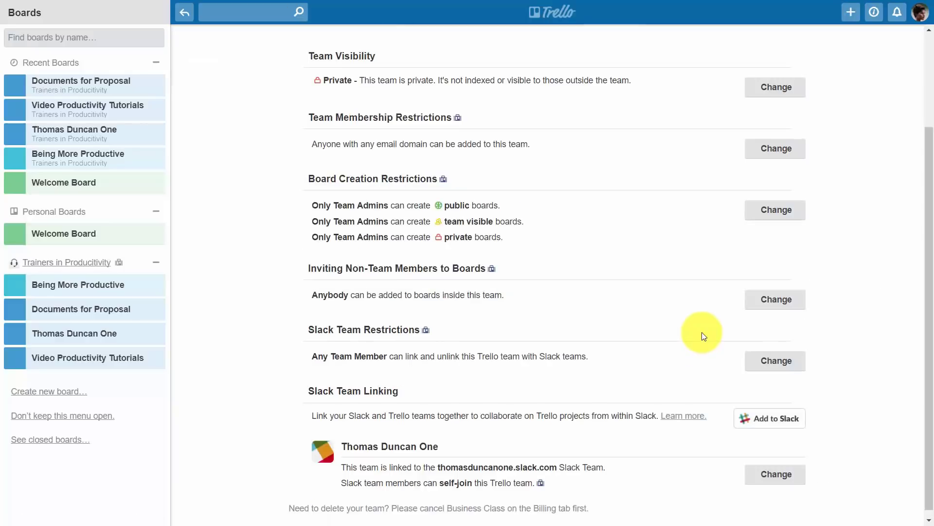
click(781, 301)
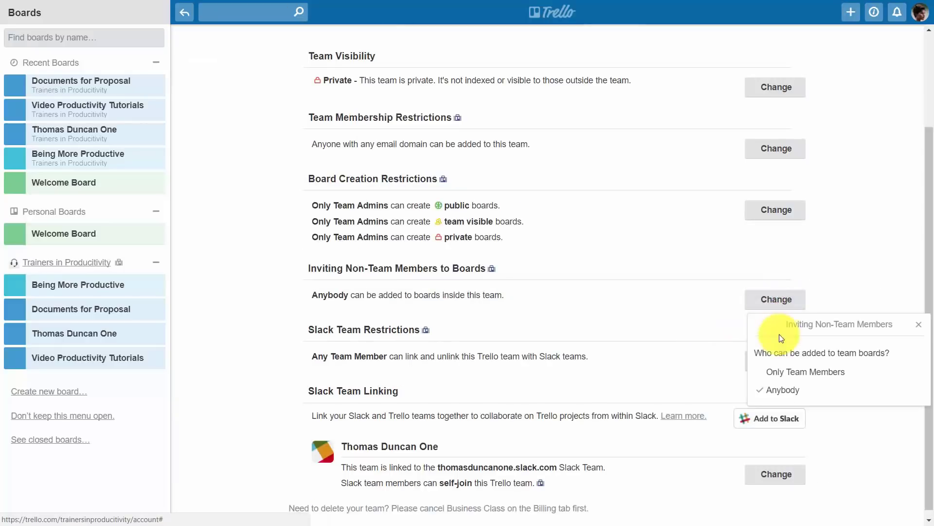
click(780, 375)
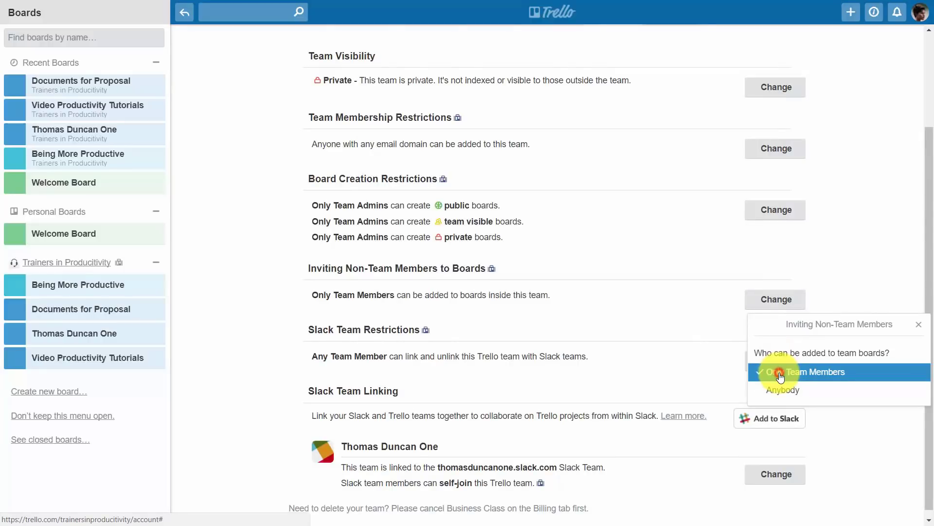
click(673, 342)
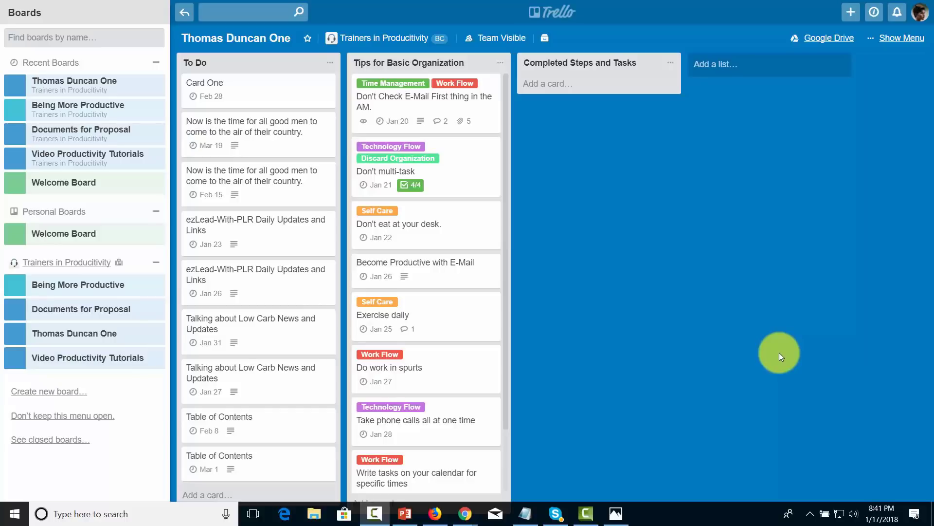
Step: Add a 'Do Writing At Your Best Time of Day' card to Tips for Basic Organization
scroll(448, 317, down, 3)
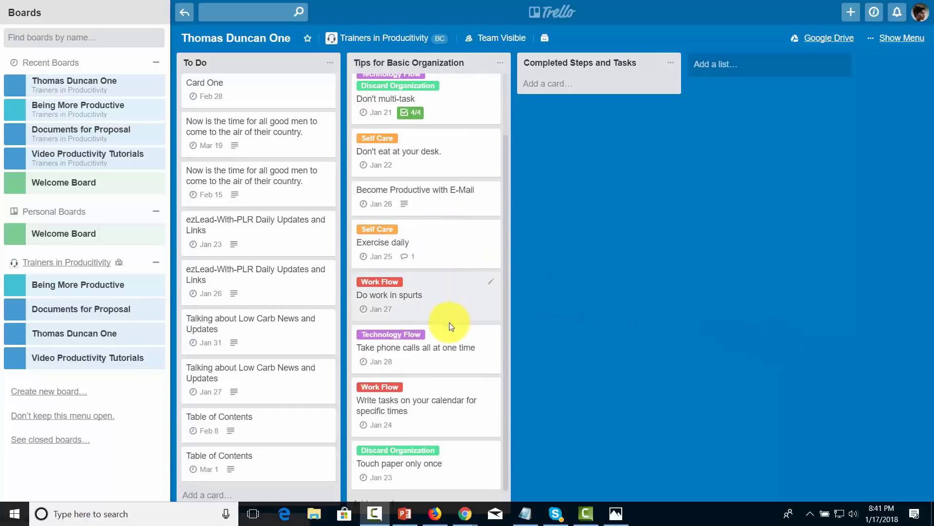
click(368, 503)
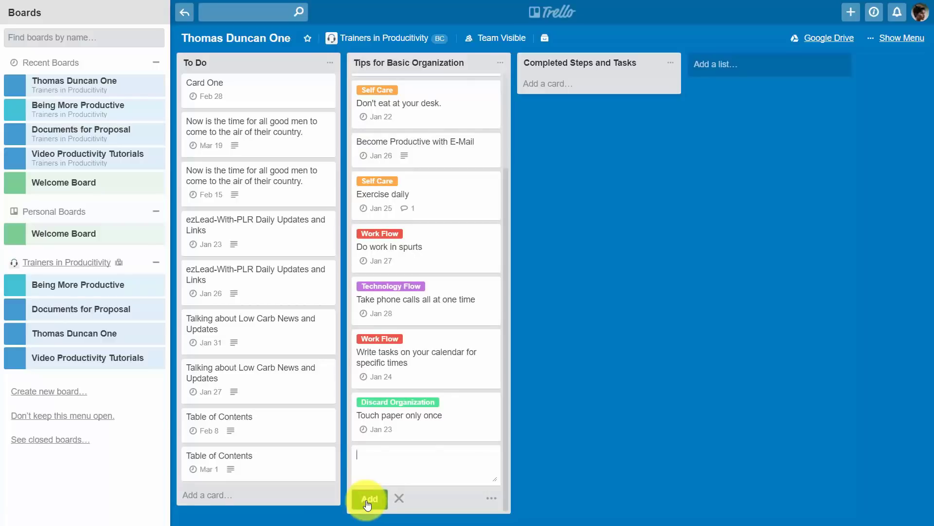
click(369, 500)
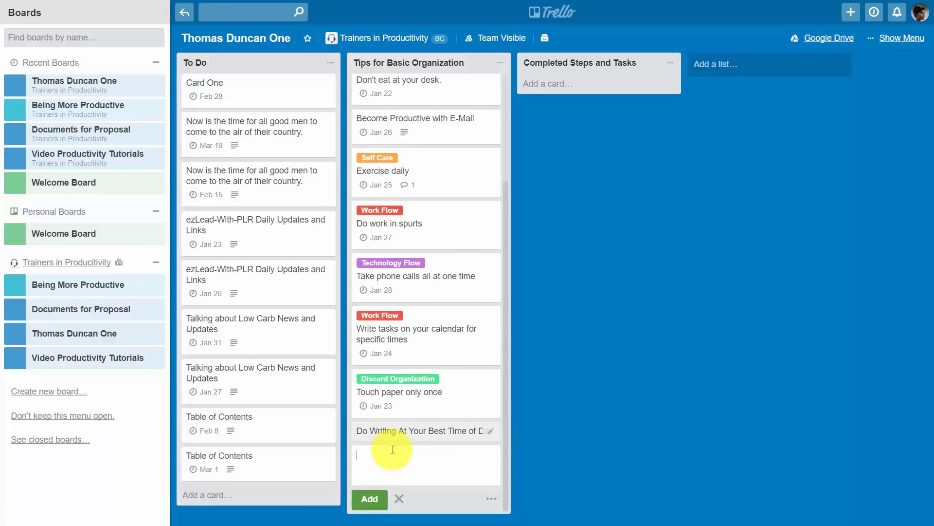
Step: Give the new card a due date of February 14 at 12:00 PM
click(398, 433)
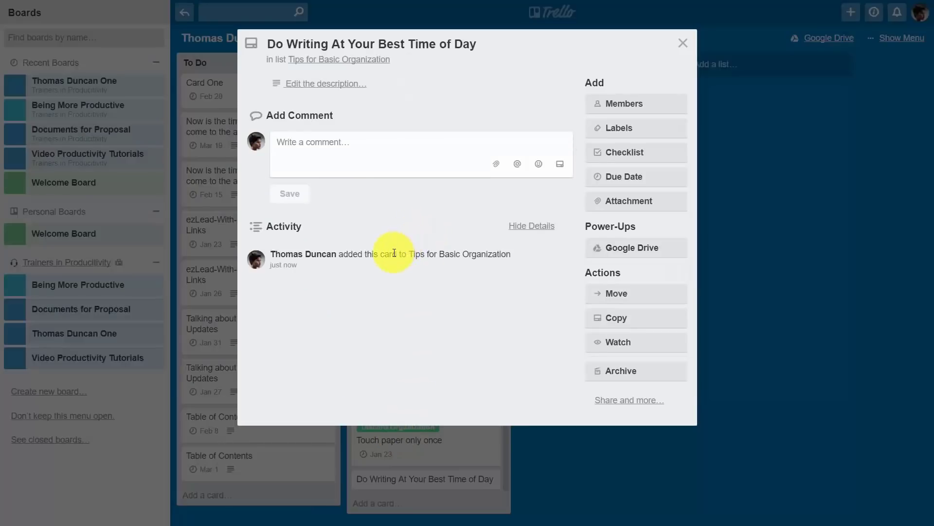
click(621, 179)
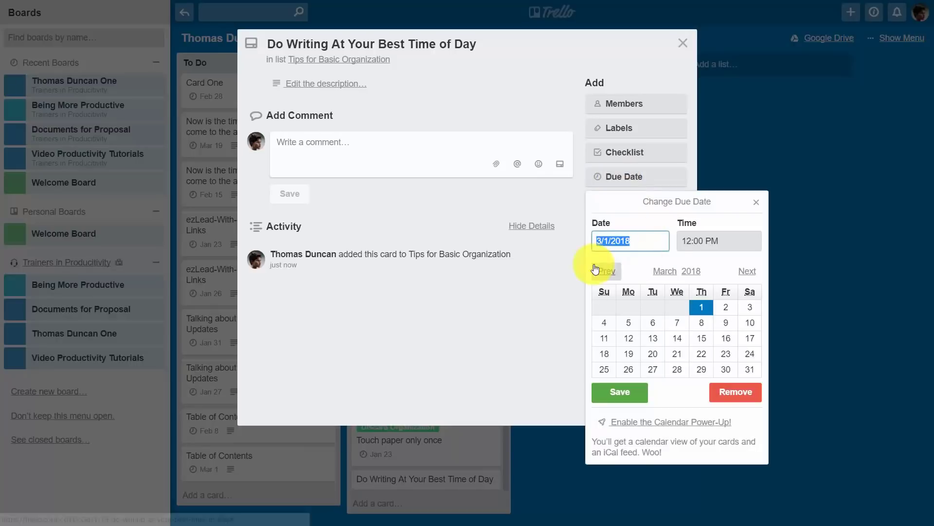
click(605, 272)
click(678, 340)
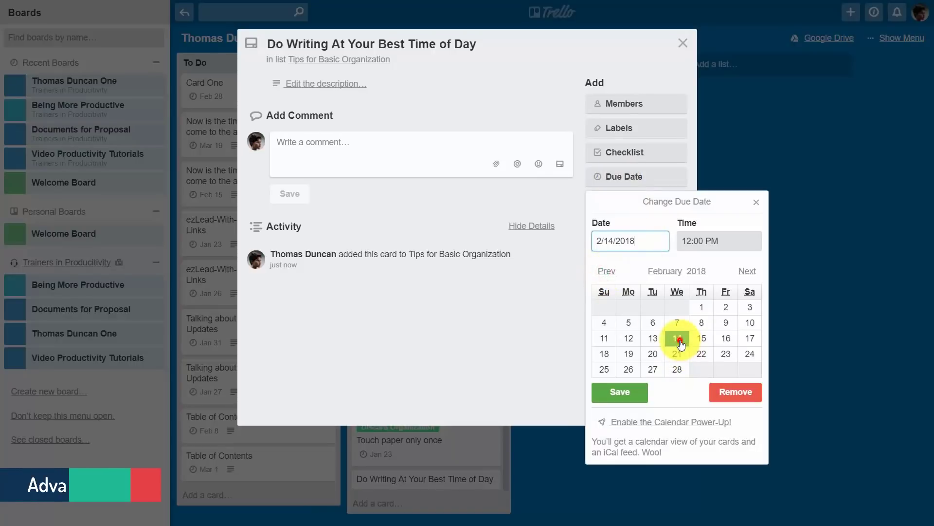
click(620, 391)
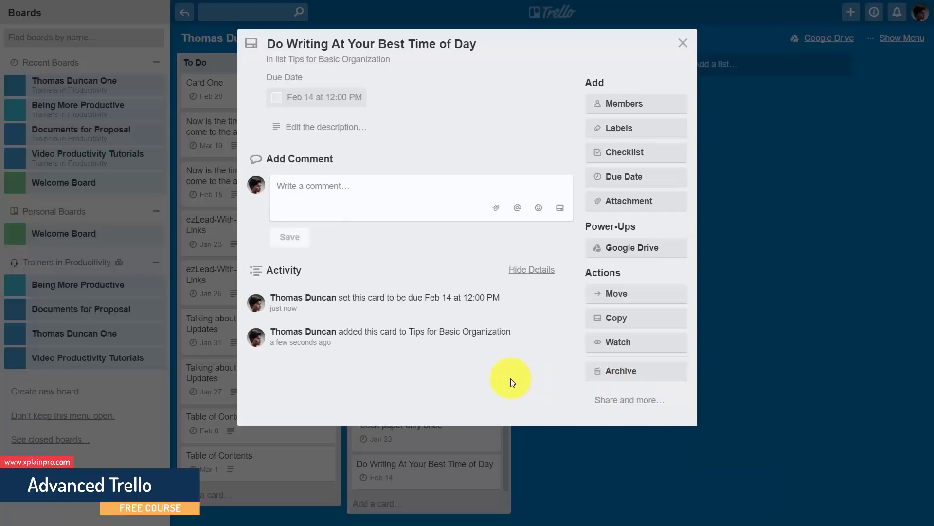
click(684, 47)
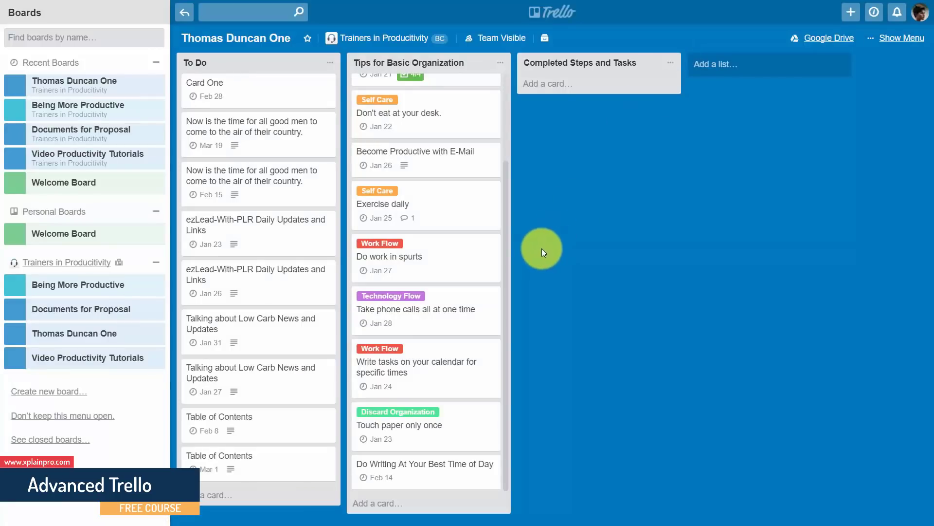
scroll(452, 367, up, 2)
scroll(453, 368, up, 1)
scroll(444, 291, down, 3)
scroll(444, 327, up, 1)
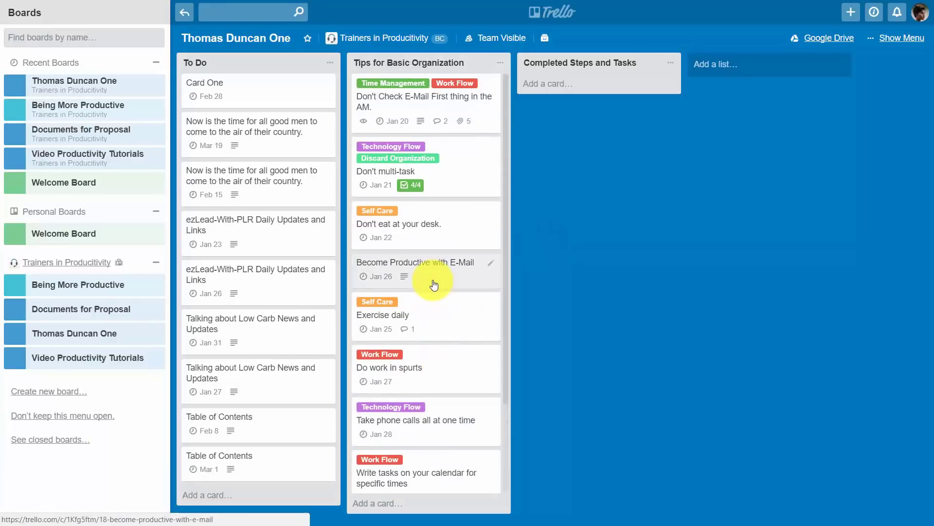
Step: Sort the Tips for Basic Organization list's cards by due date
scroll(456, 206, down, 1)
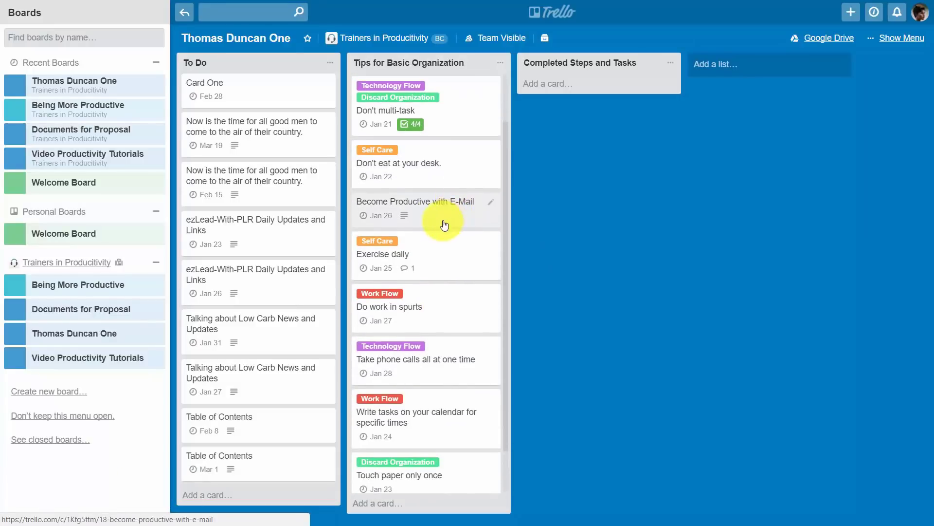
scroll(439, 334, up, 1)
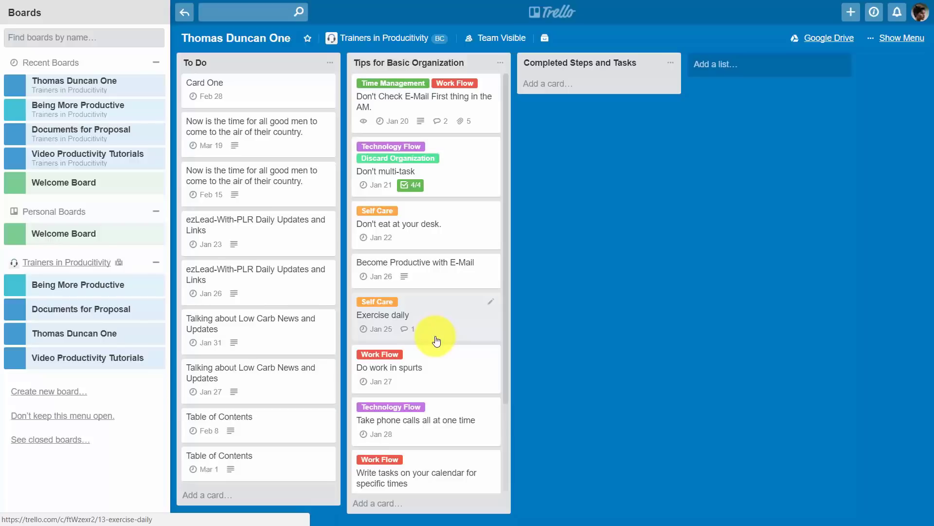
click(501, 63)
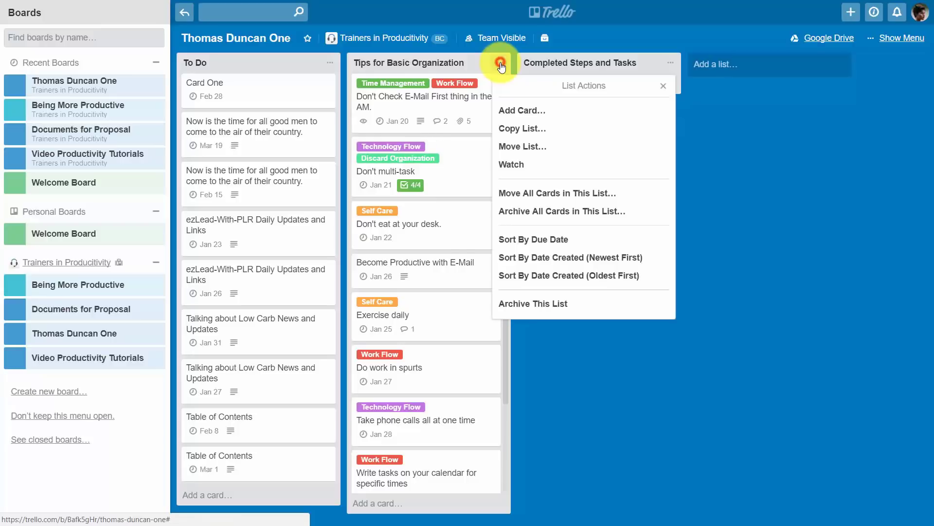
click(520, 242)
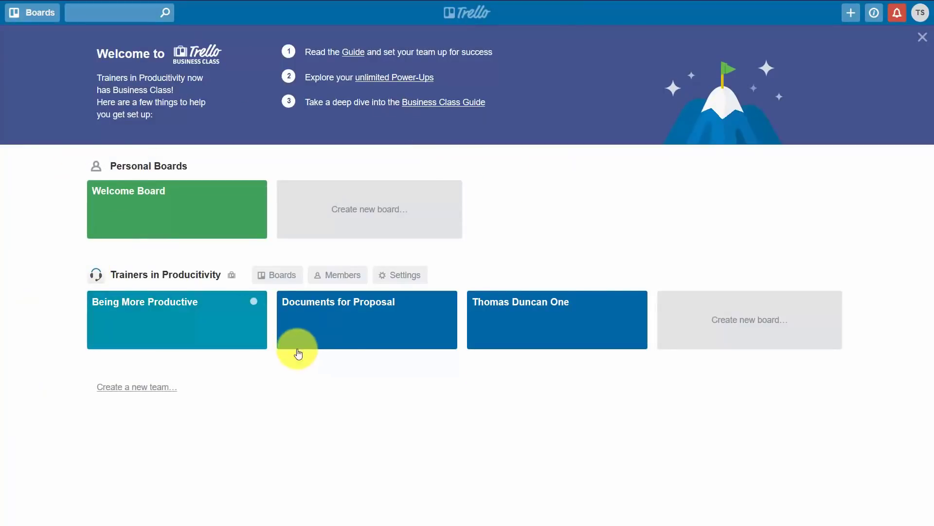
click(516, 316)
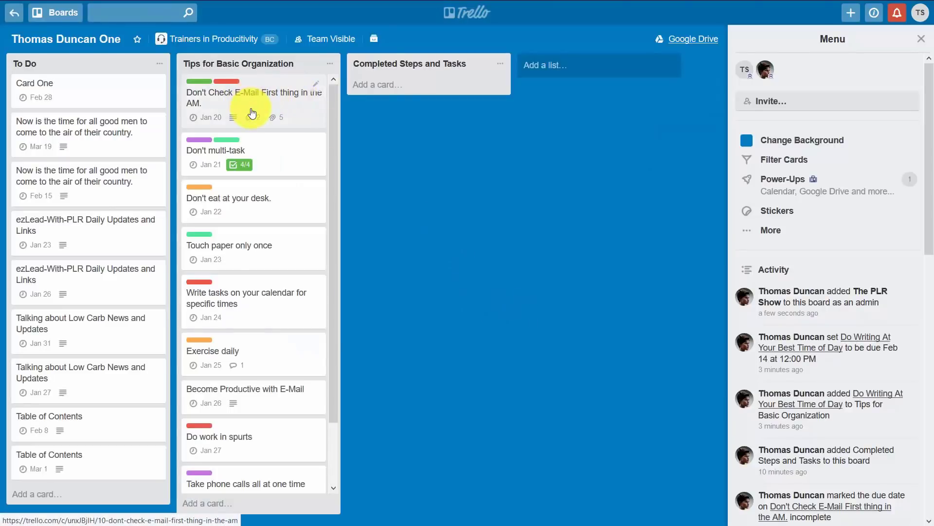
scroll(249, 141, down, 3)
scroll(246, 239, up, 2)
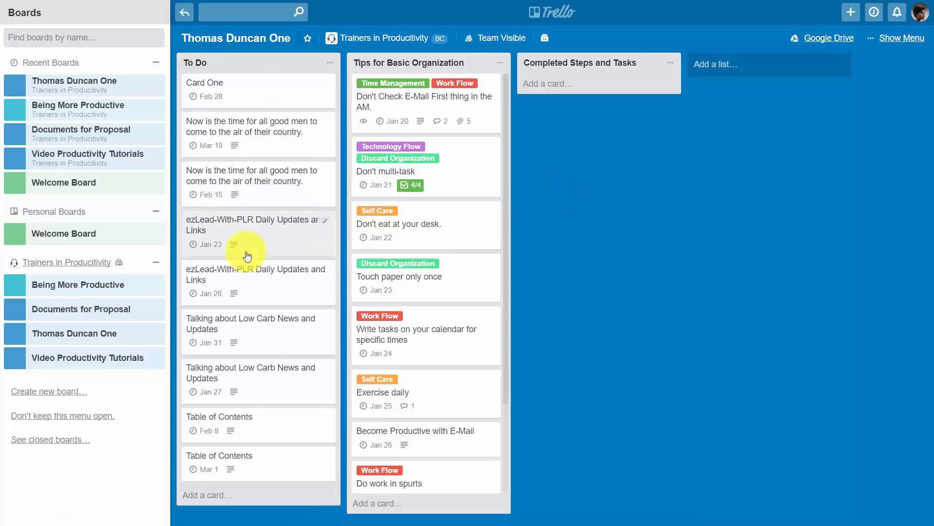
Step: Reorder the To Do list's cards by due date using Sort By Due Date
click(330, 64)
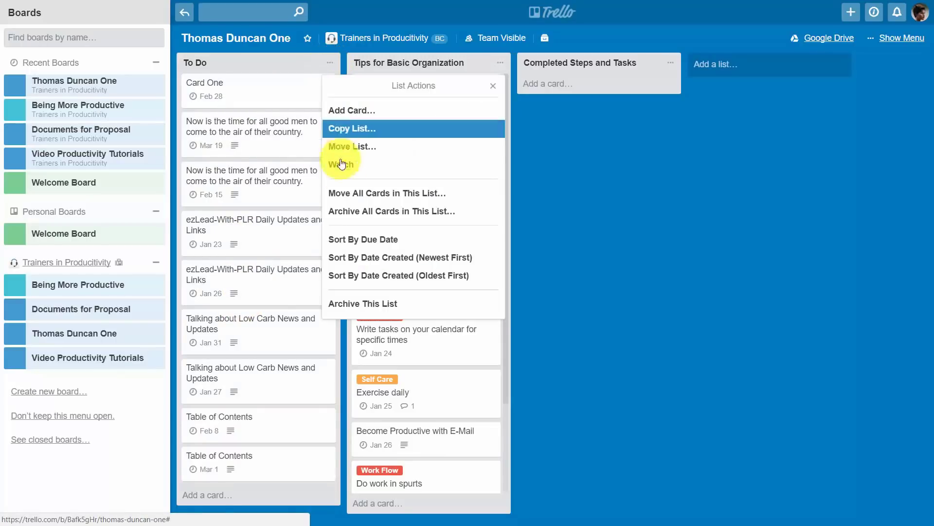
click(347, 242)
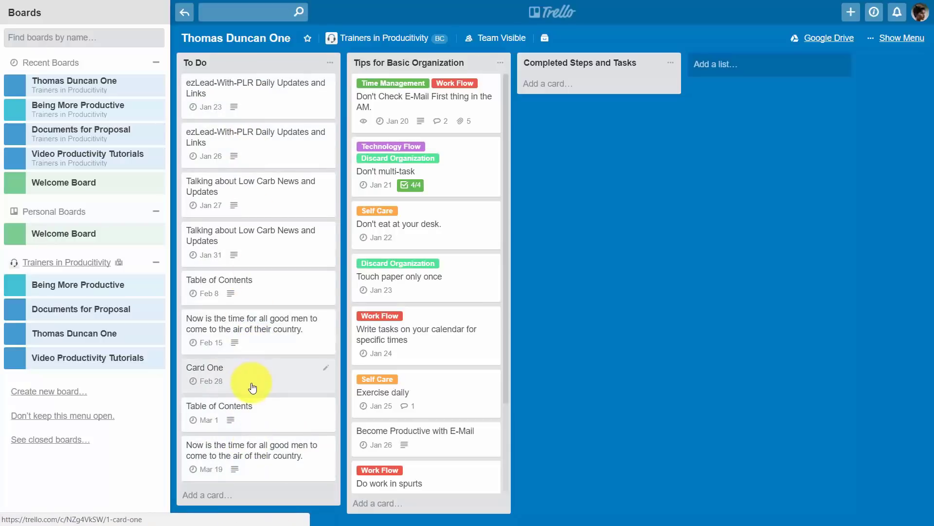
click(555, 240)
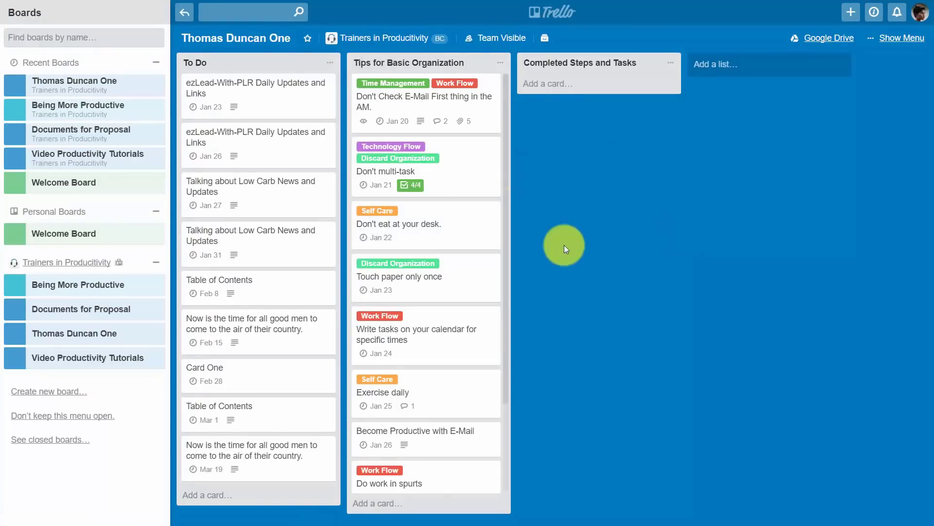
Step: Save a 'due:14' card search as 'Due in 14', then leave the search for the board
click(233, 11)
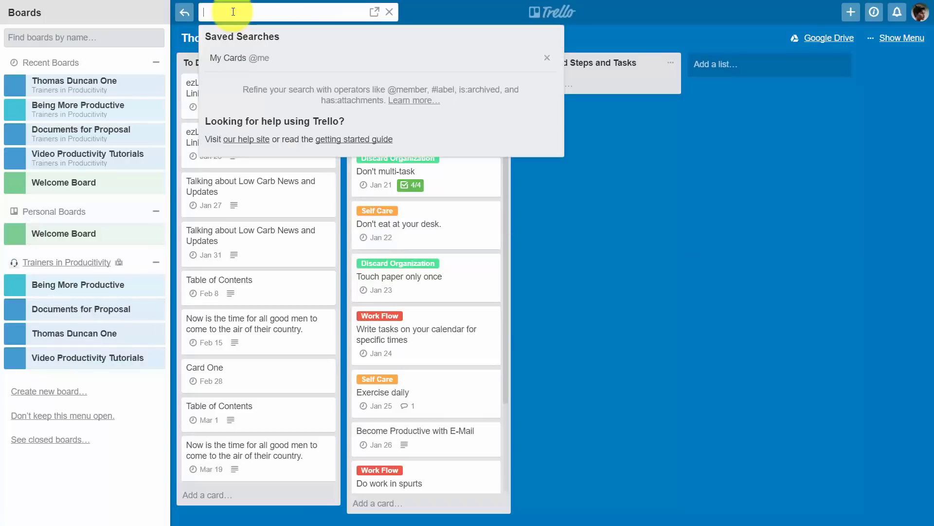
text(due:)
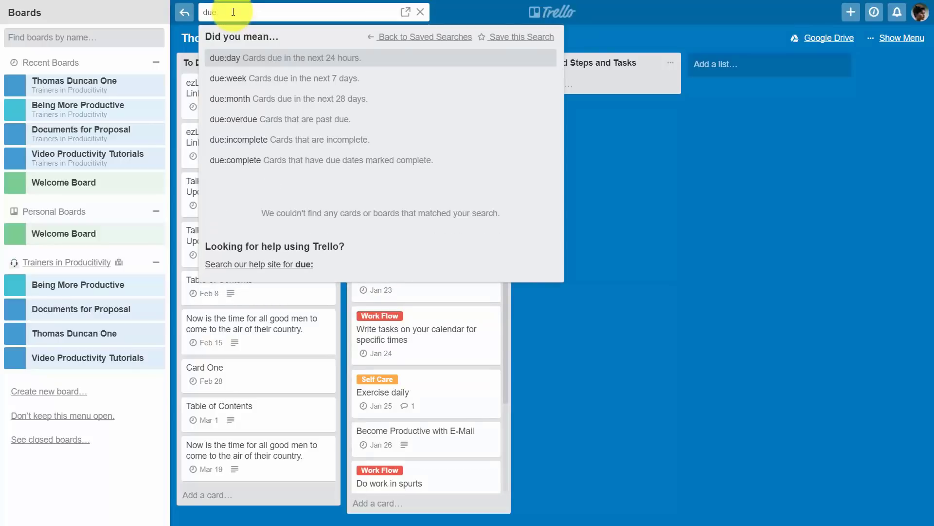
text(14)
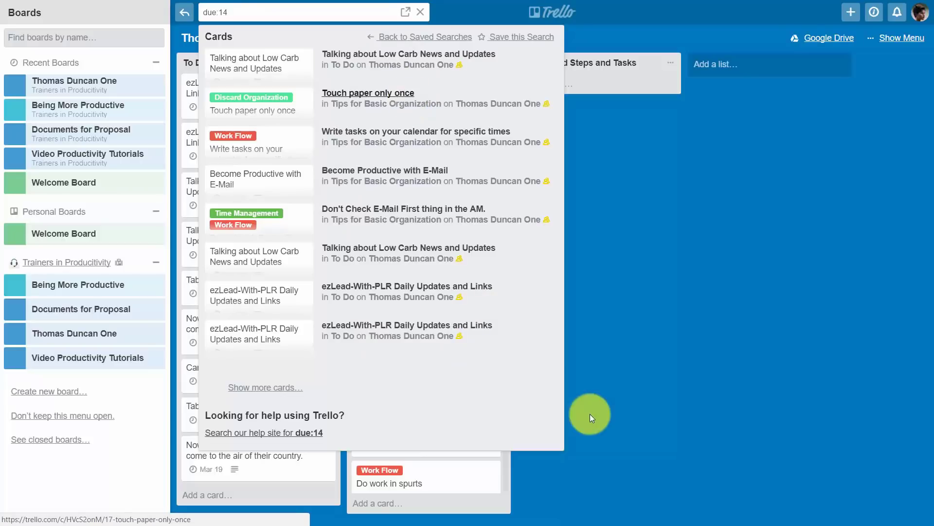
click(524, 37)
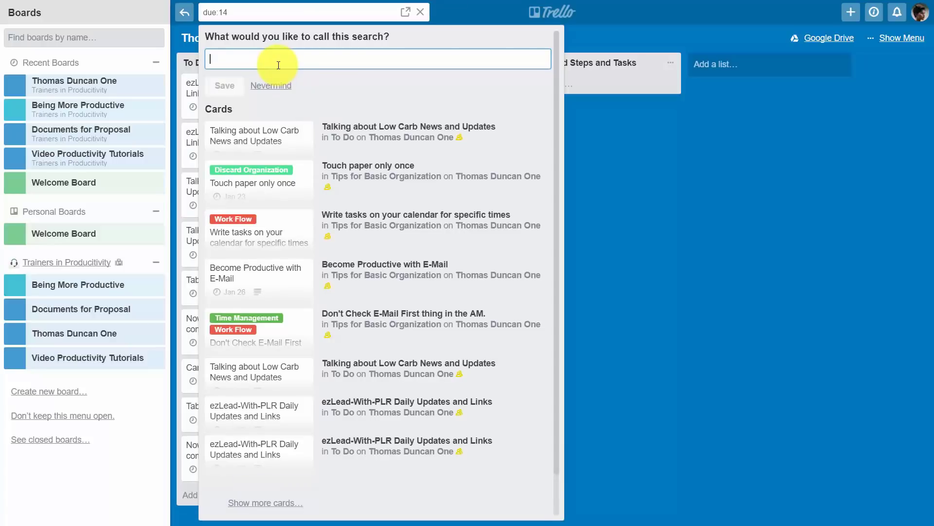
text(Due in 14)
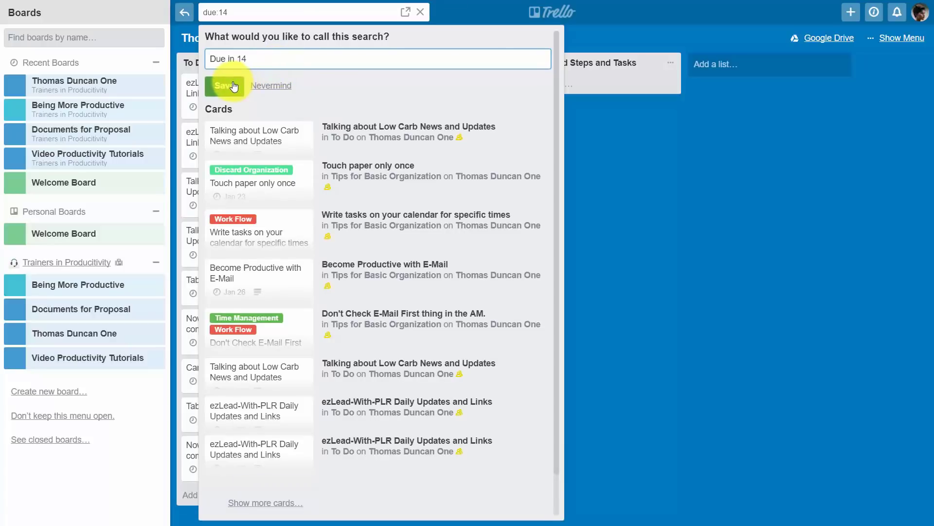
click(224, 86)
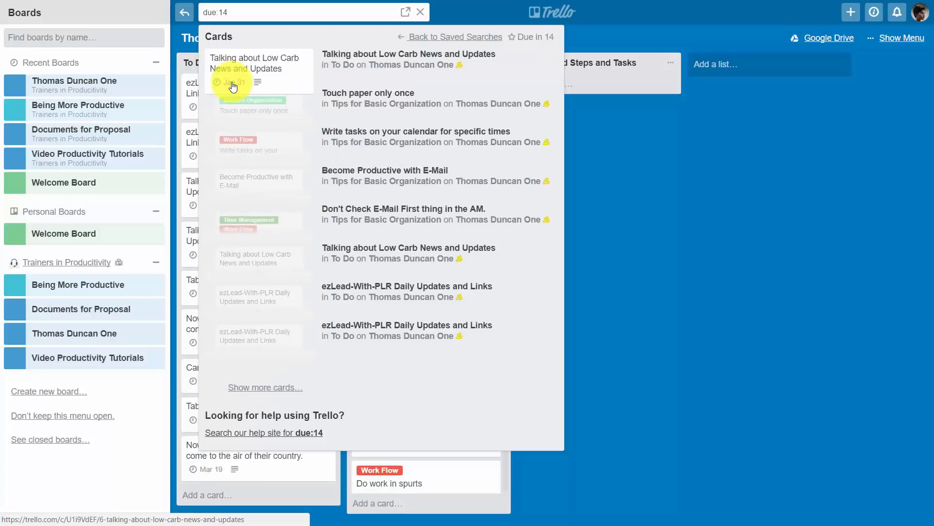
click(428, 37)
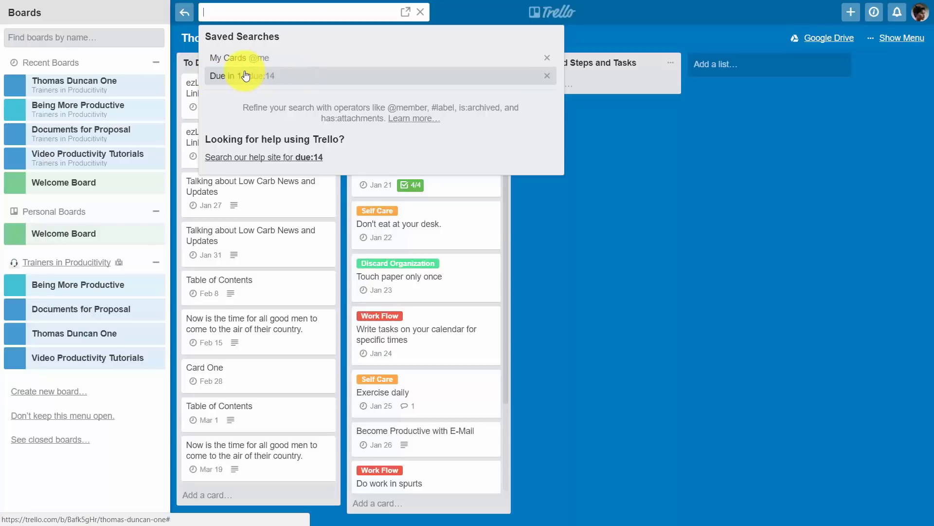
click(696, 225)
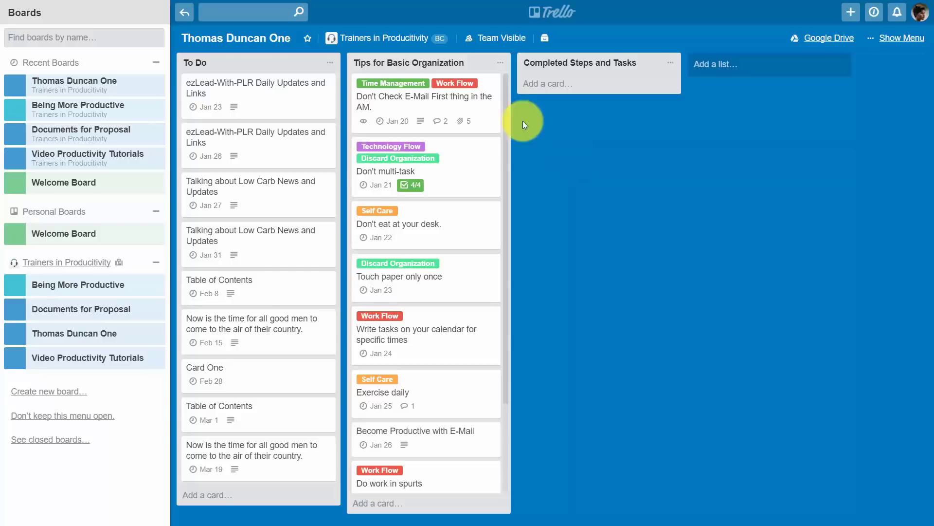
click(212, 10)
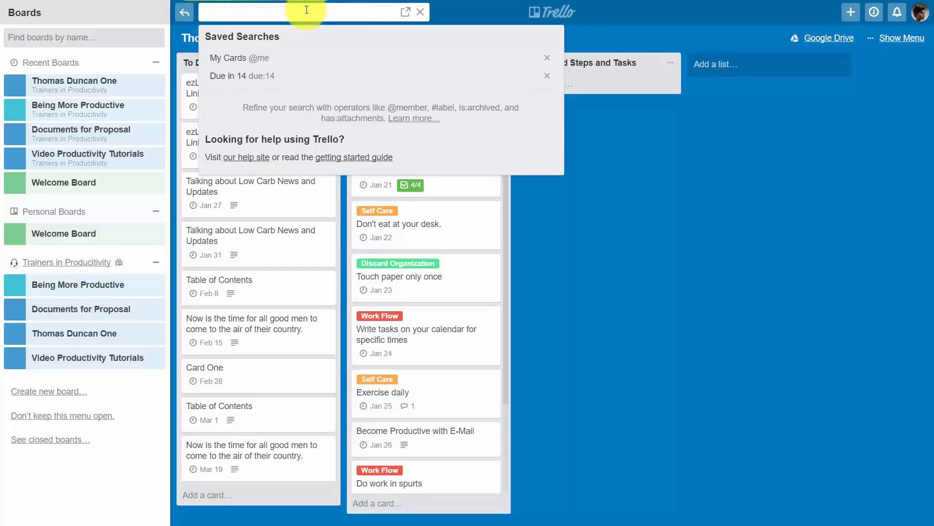
click(407, 120)
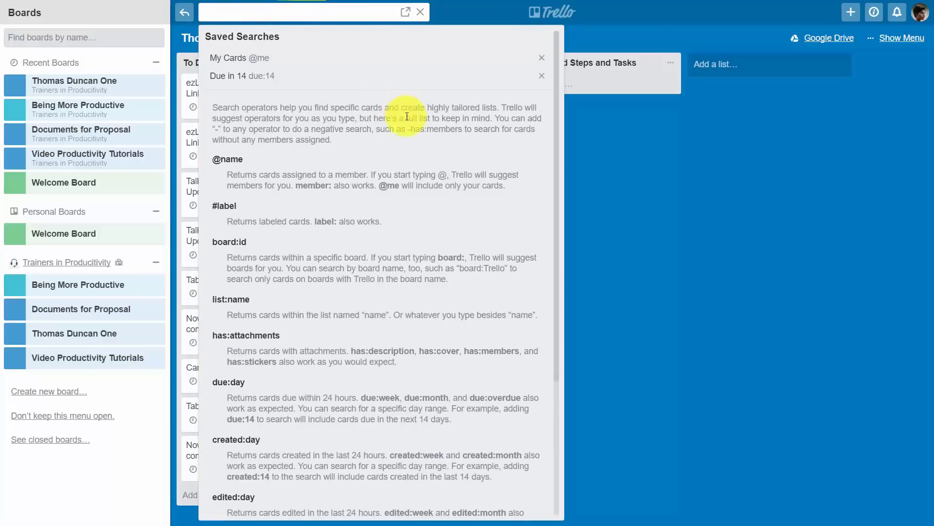
scroll(405, 203, down, 4)
scroll(403, 204, up, 4)
scroll(404, 202, down, 5)
scroll(394, 154, up, 5)
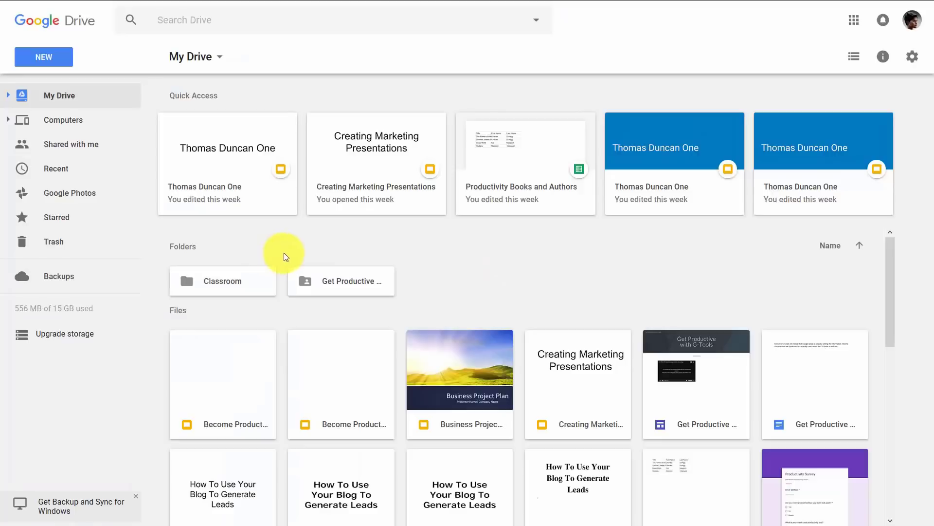
Step: Create a new Drive folder and move the Get Productive file and blog leads document into To Do folders
click(47, 59)
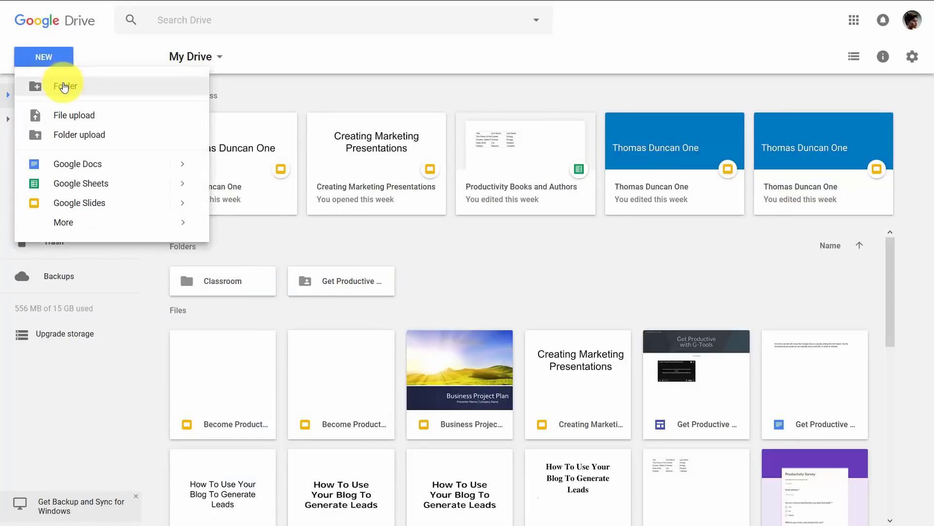
click(60, 83)
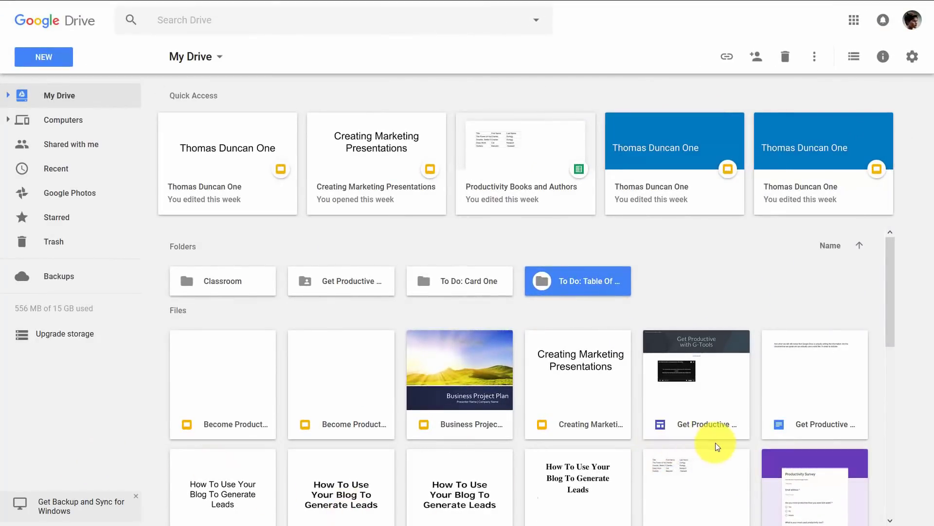
drag(428, 281, 528, 281)
drag(720, 372, 457, 278)
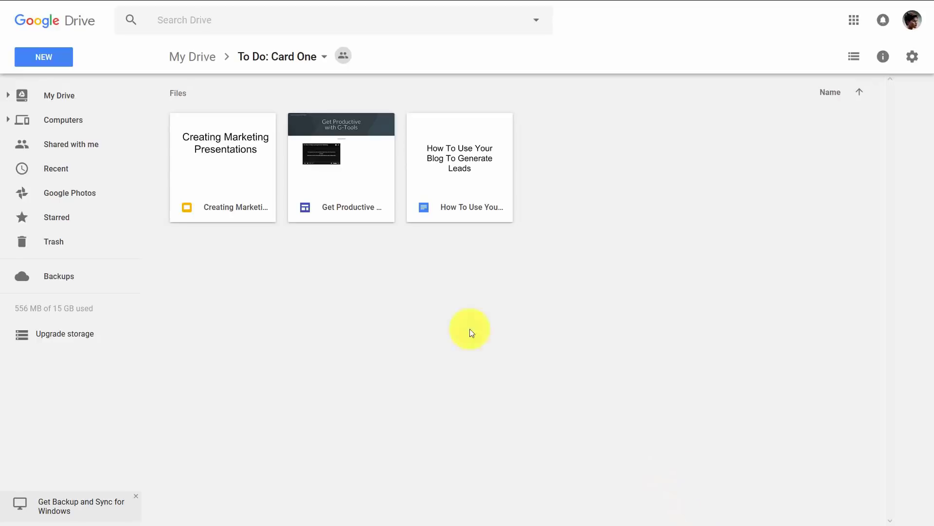
Step: Make Creating Marketing Presentations editable by anyone with the link and invite one collaborator
right_click(241, 153)
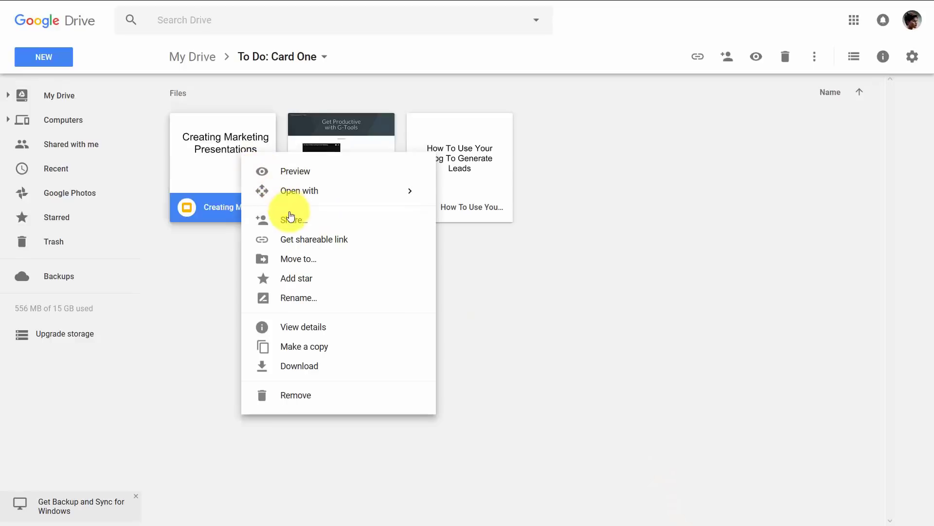
click(291, 223)
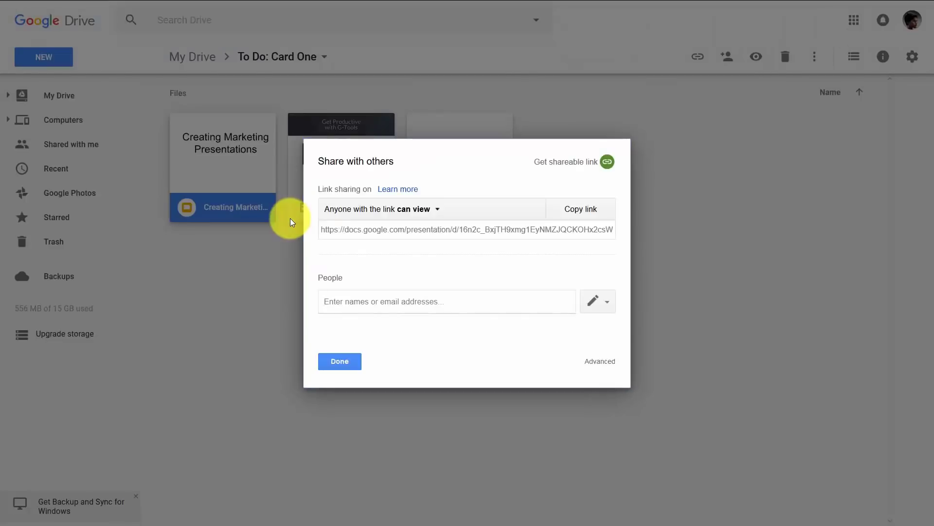
click(437, 210)
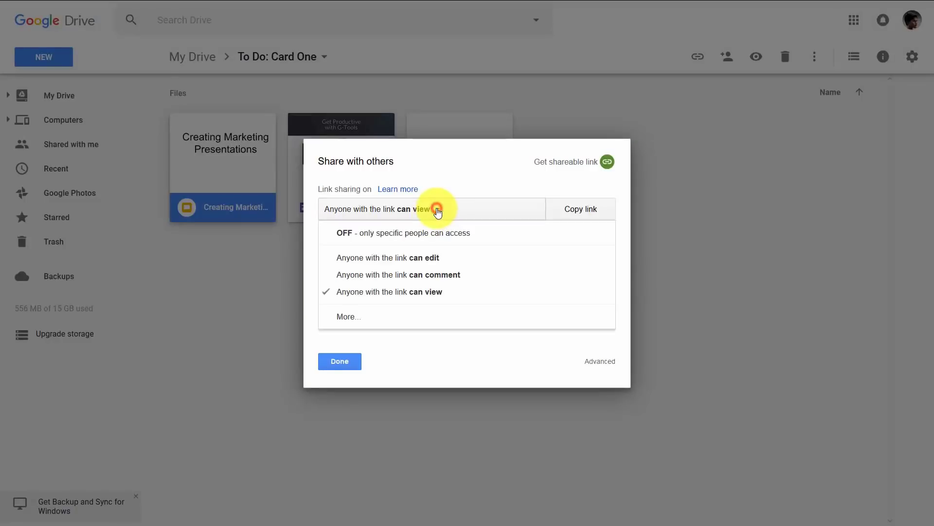
click(431, 258)
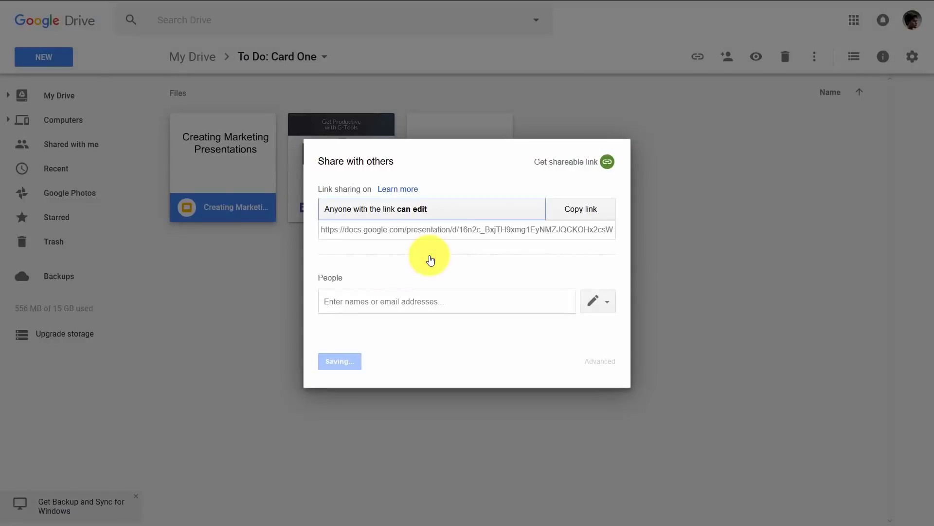
click(380, 300)
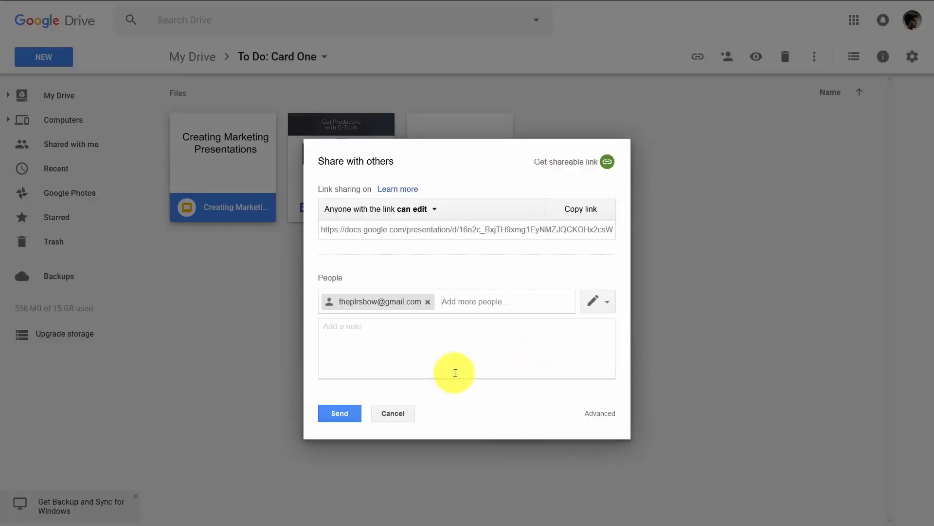
click(348, 414)
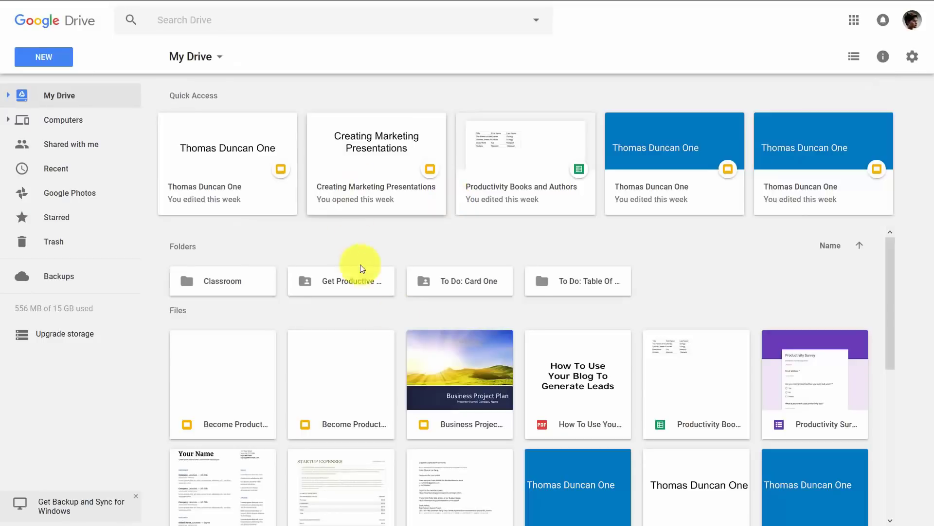
Step: Make the To Do: Card One folder editable by anyone with the link and invite one collaborator
click(435, 280)
right_click(434, 278)
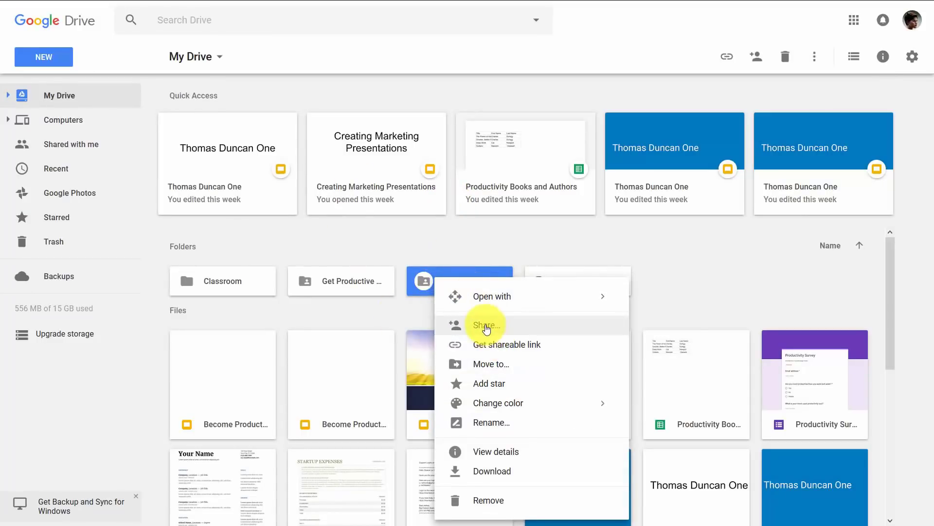
click(486, 327)
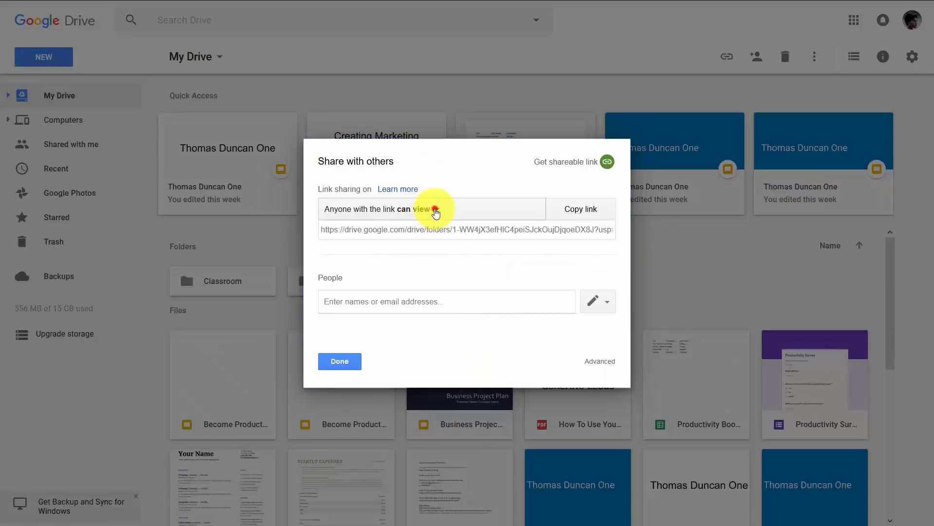
click(435, 212)
click(425, 257)
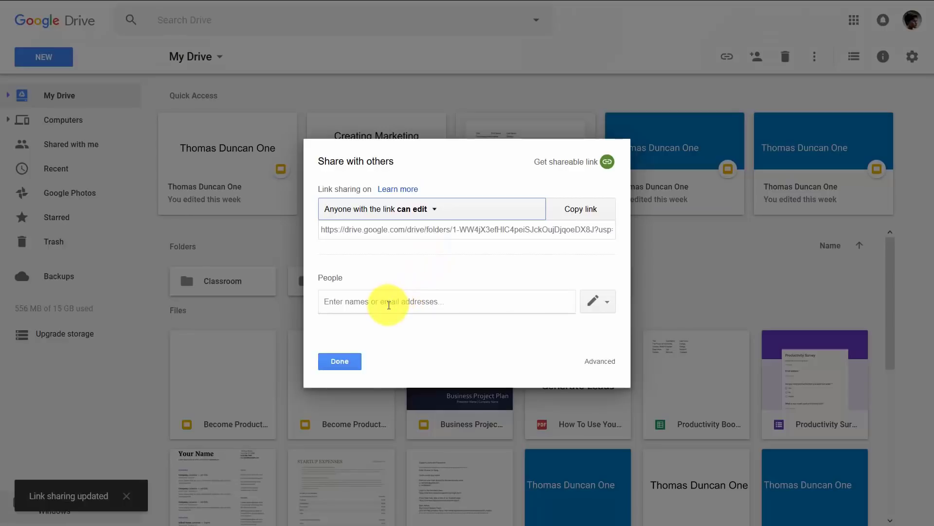
click(389, 305)
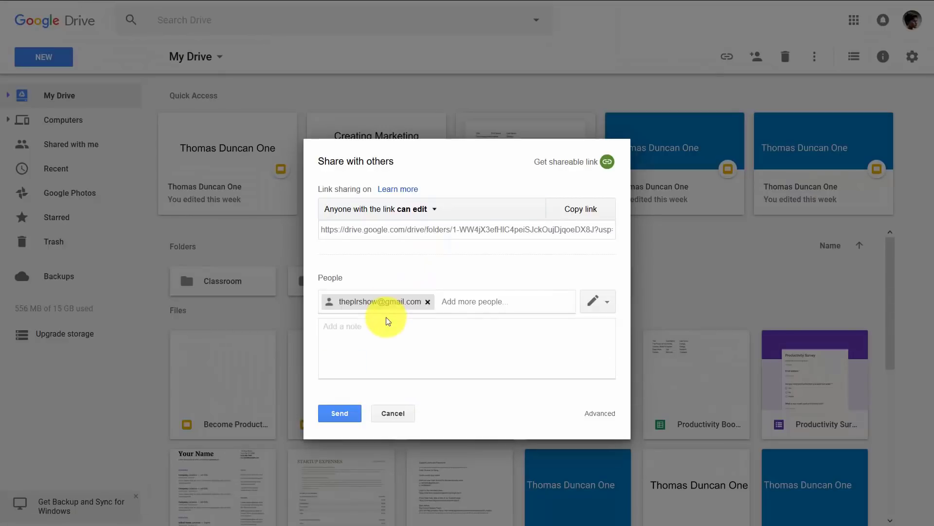
click(343, 413)
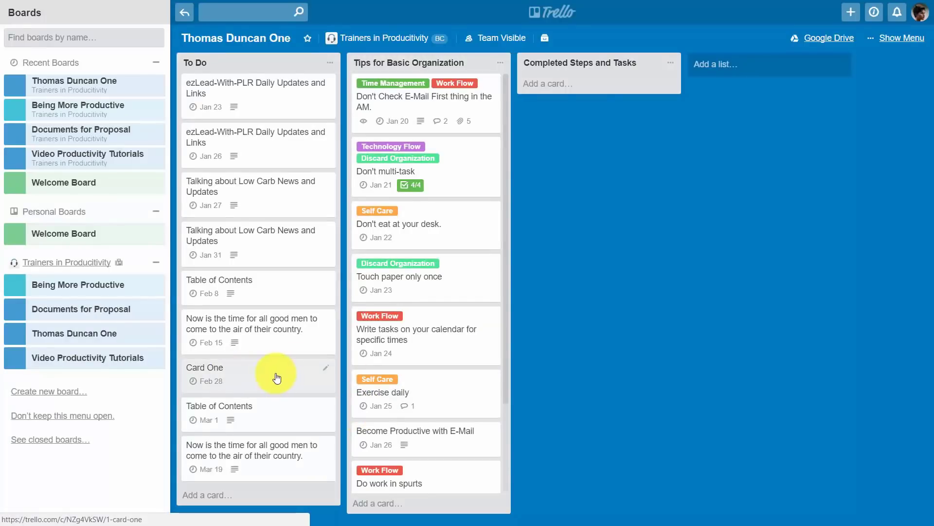
Step: Attach the To Do: Card One Drive folder to Card One through the Google Drive power-up
click(275, 374)
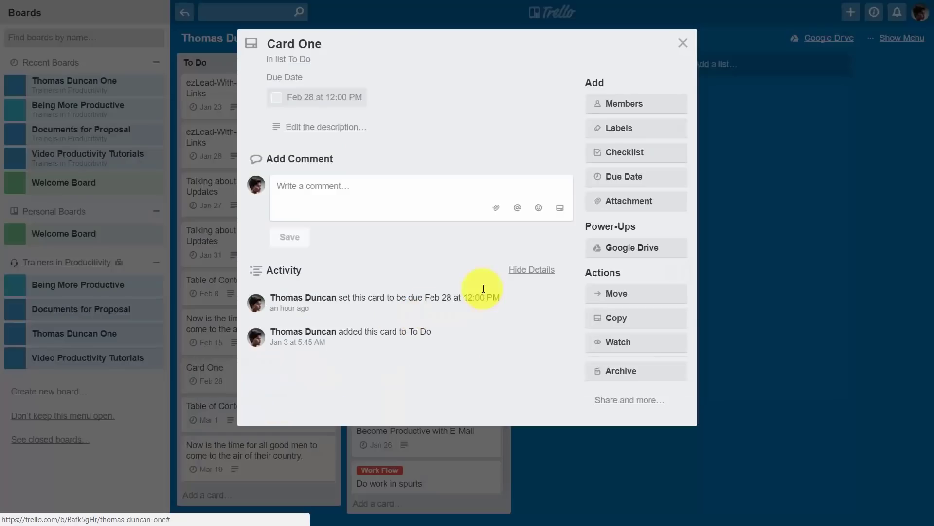
click(617, 250)
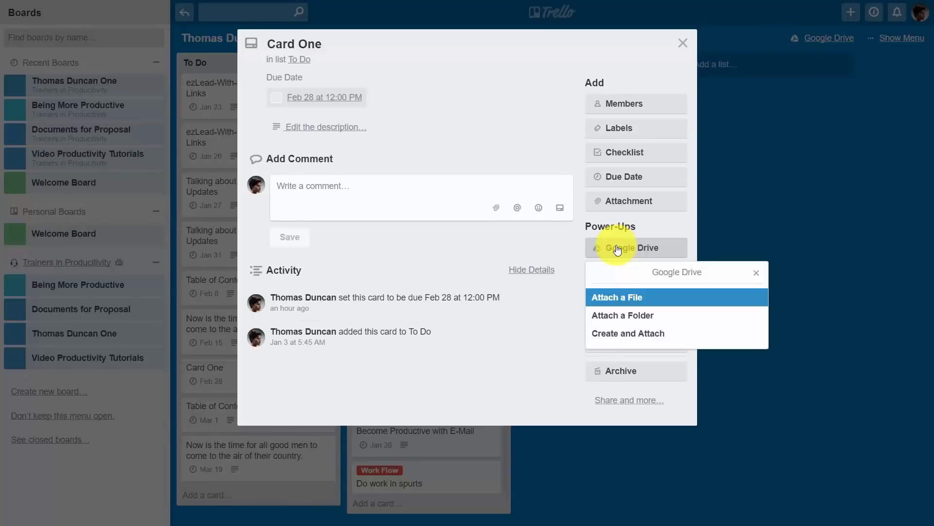
click(625, 317)
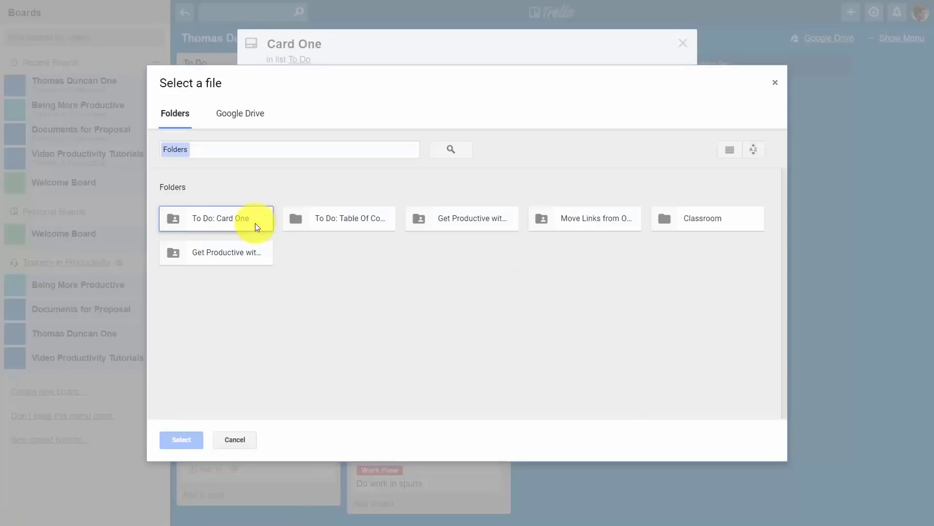
click(239, 225)
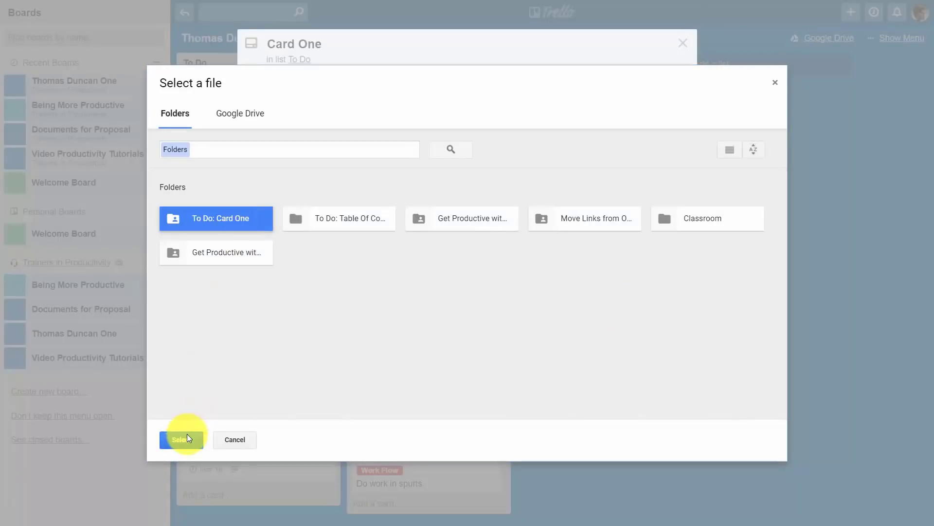
click(186, 434)
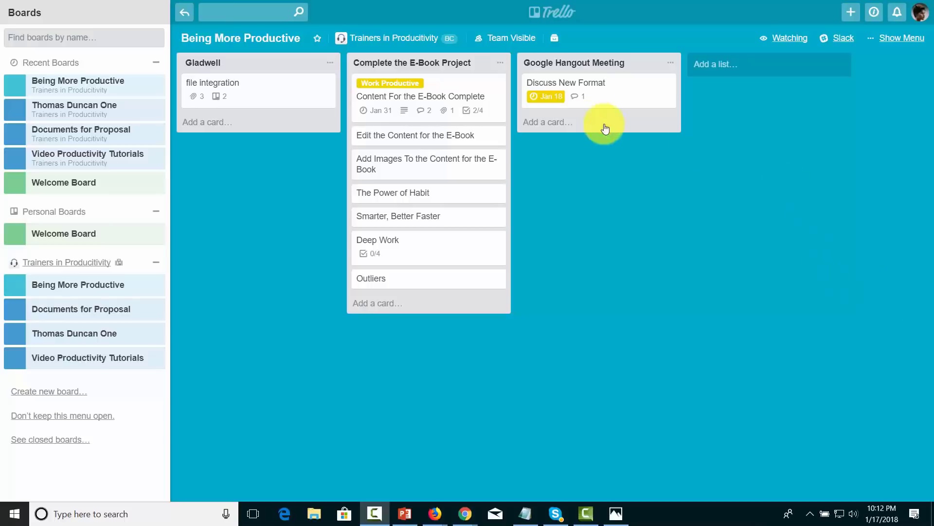
Step: Enable Google Hangouts in the Being More Productive board's Power-Ups panel, then close it
click(908, 39)
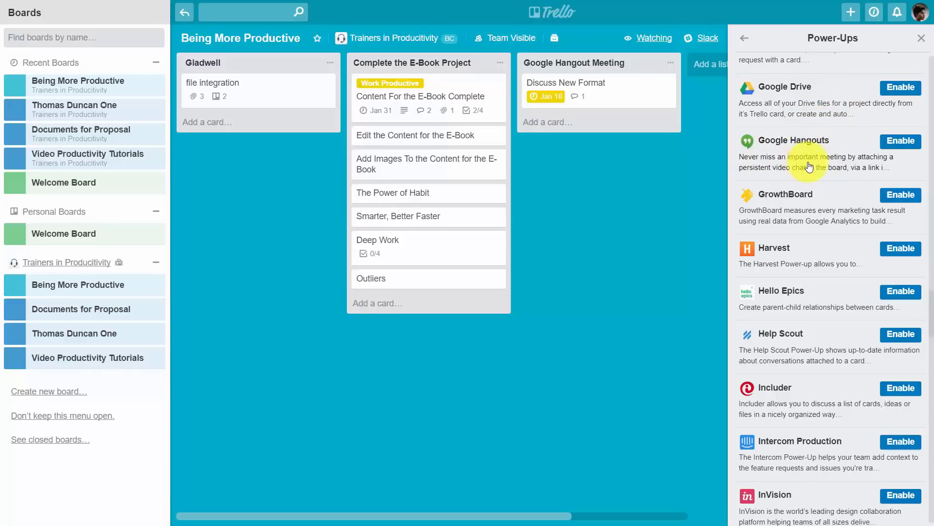
click(889, 144)
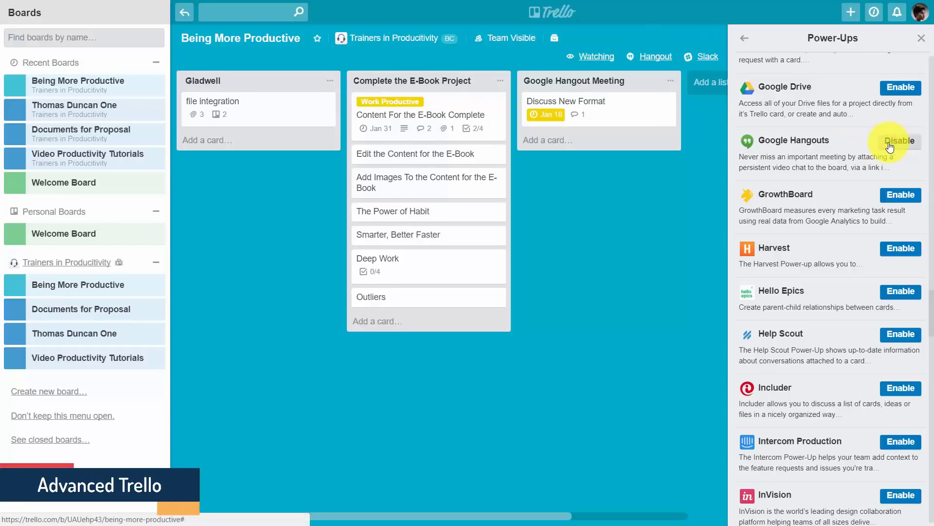
click(921, 38)
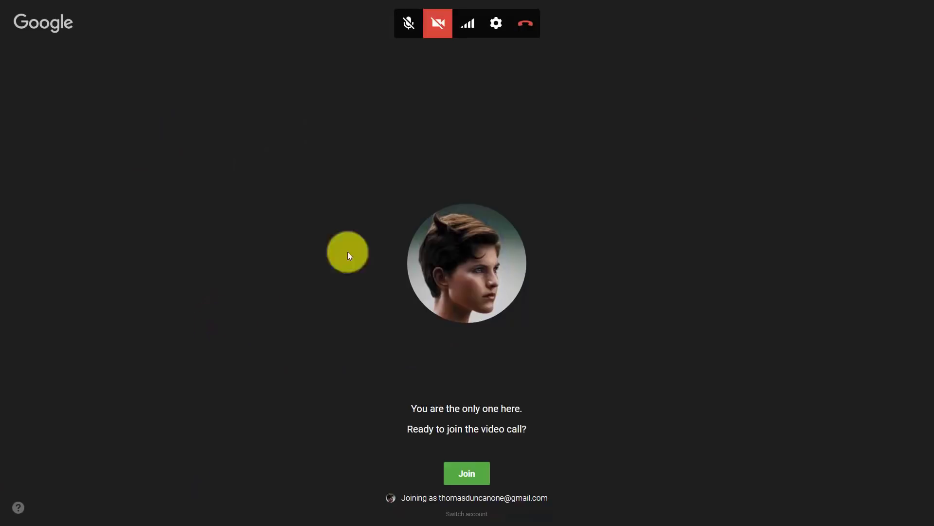
Step: Join the Google Hangouts video call
click(468, 474)
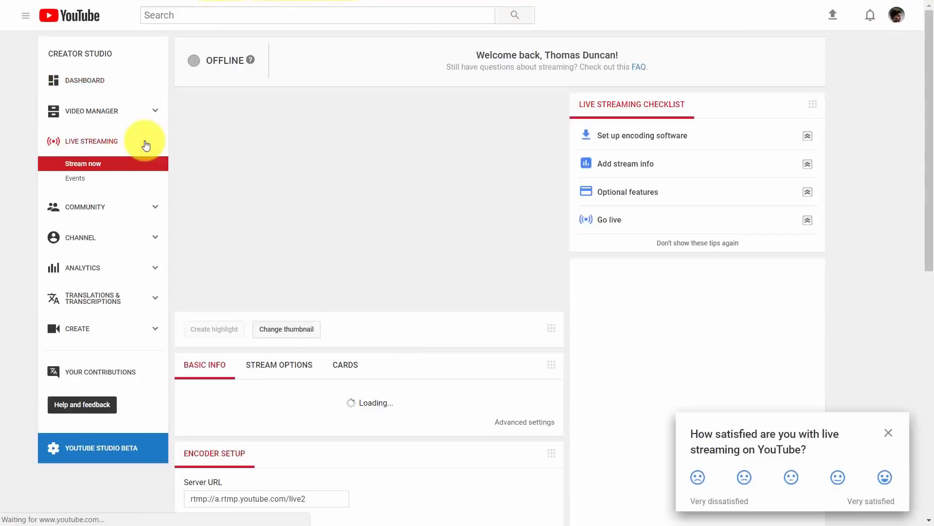
Step: Start a new live event and set its privacy to Unlisted without inviting anyone
click(75, 181)
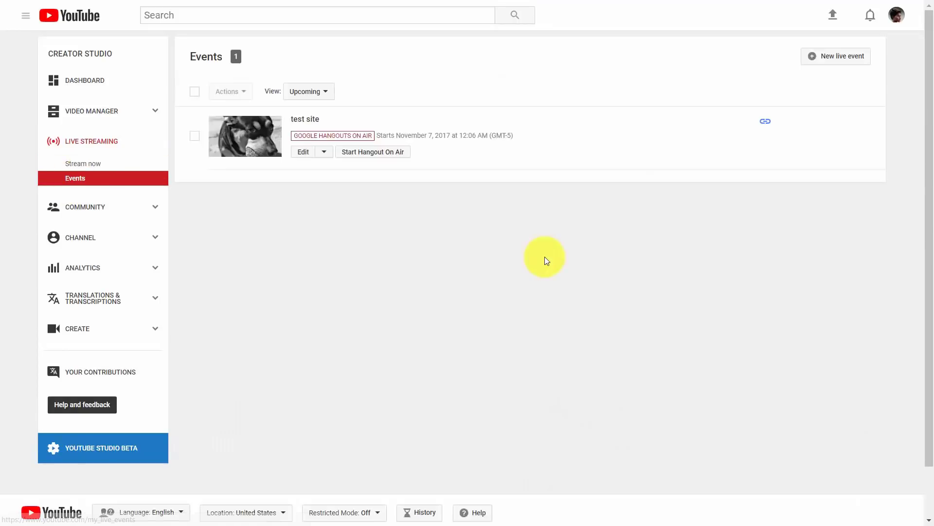
click(815, 57)
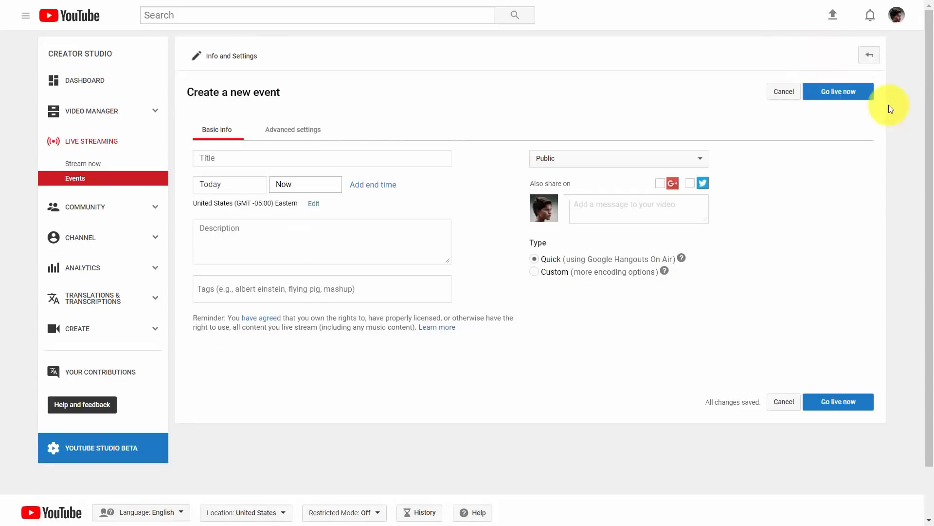
click(682, 156)
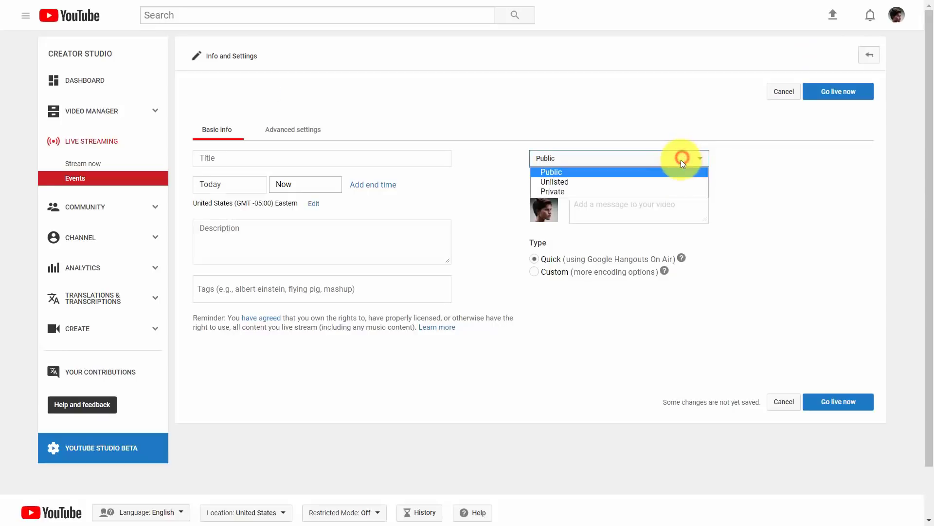
click(621, 194)
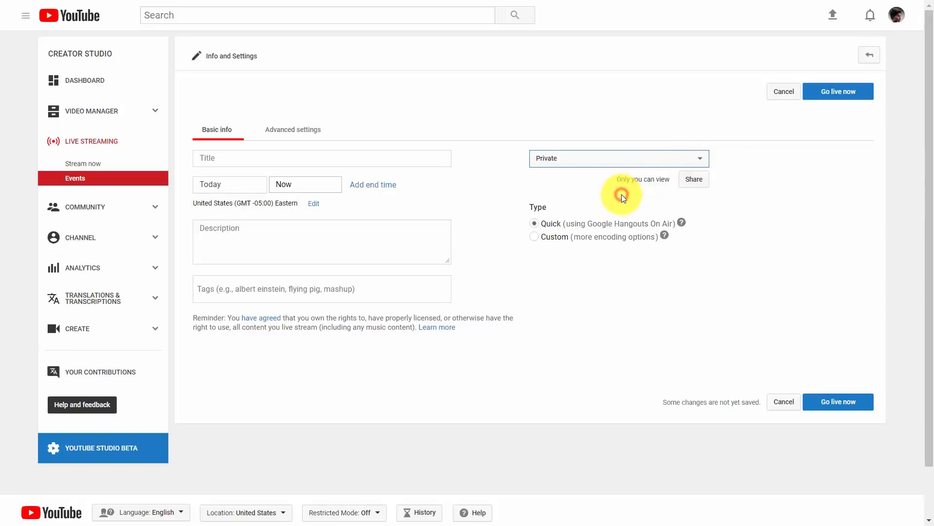
click(693, 180)
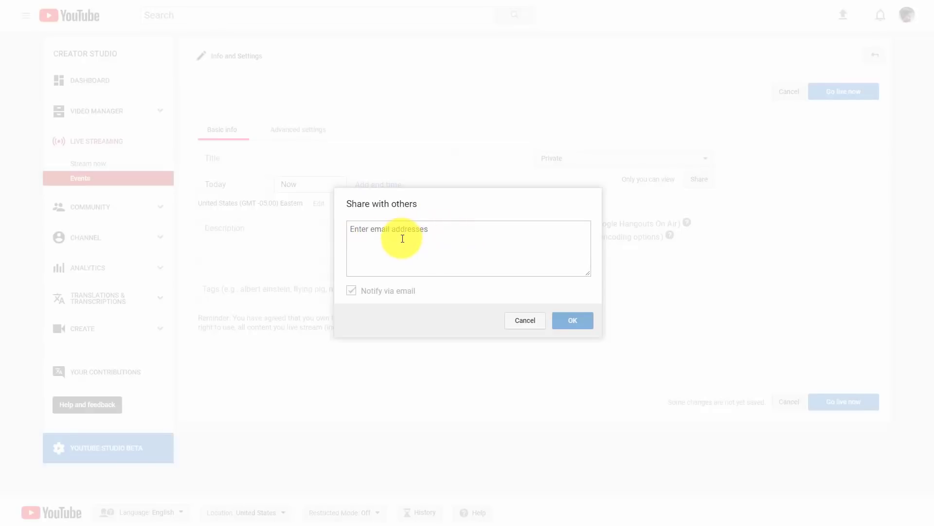
click(648, 342)
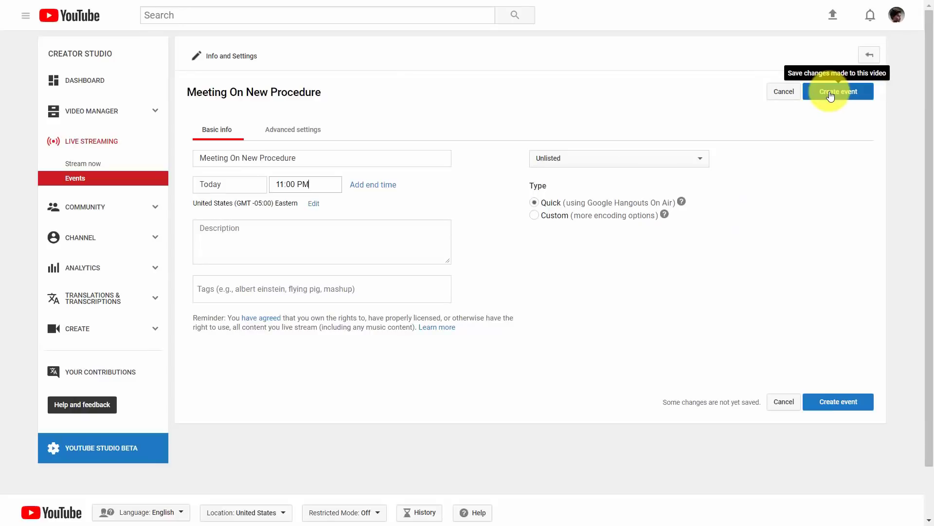
Step: Create the Meeting On New Procedure live event and copy its watch link
click(831, 94)
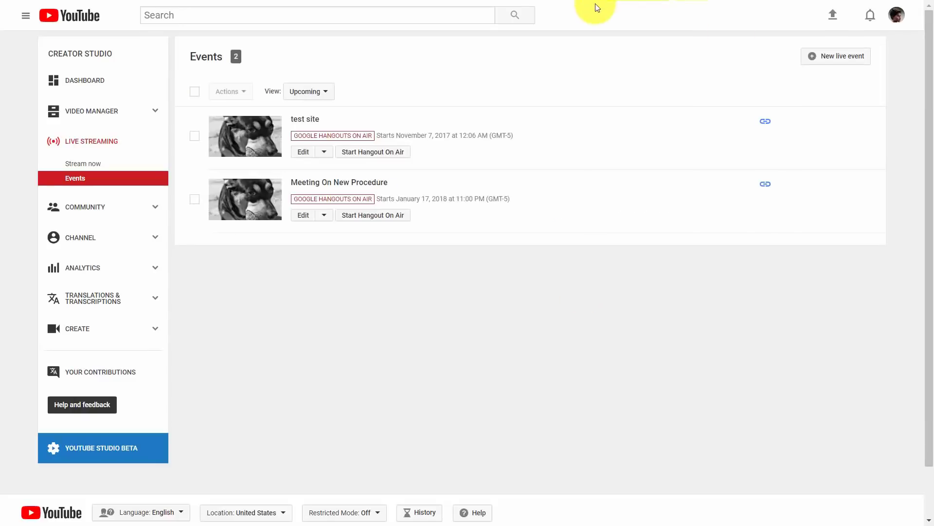
right_click(353, 182)
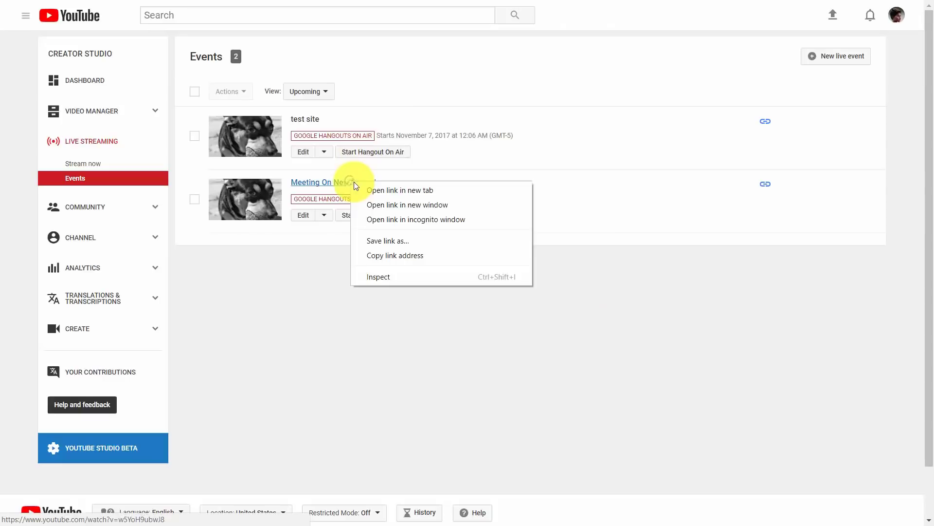
click(395, 256)
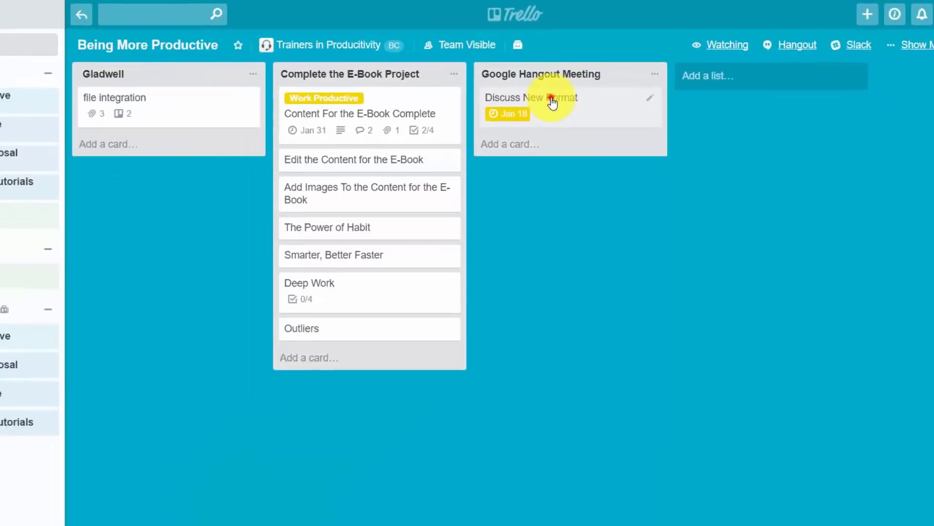
Step: Post the pasted YouTube watch link as a comment on the Discuss New Format card
click(553, 101)
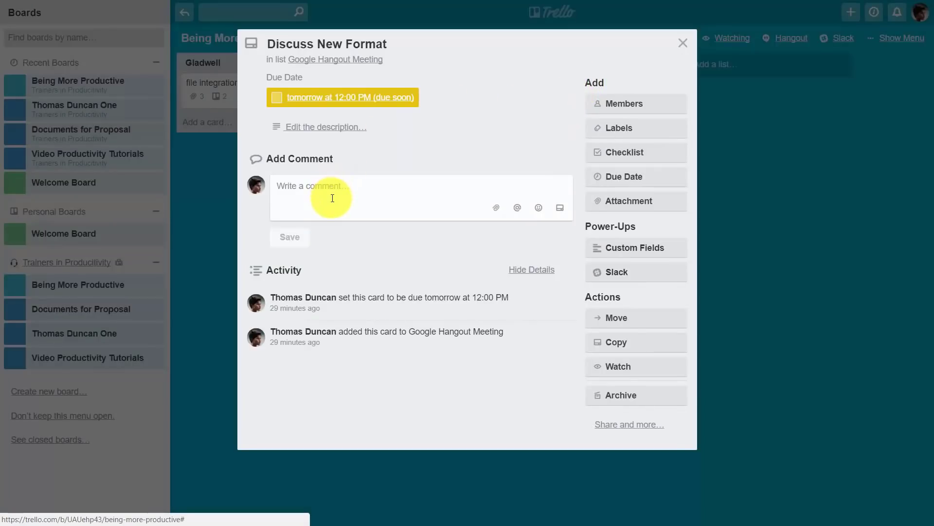
right_click(286, 188)
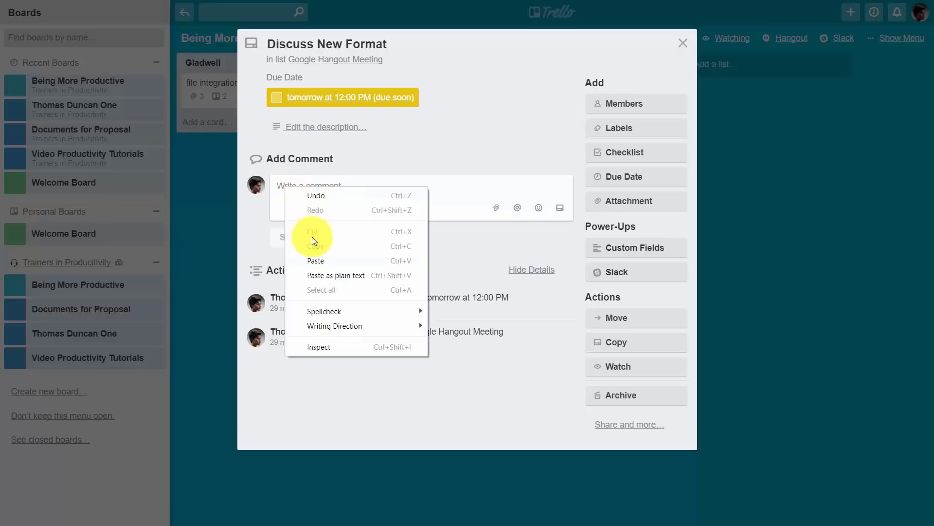
click(321, 262)
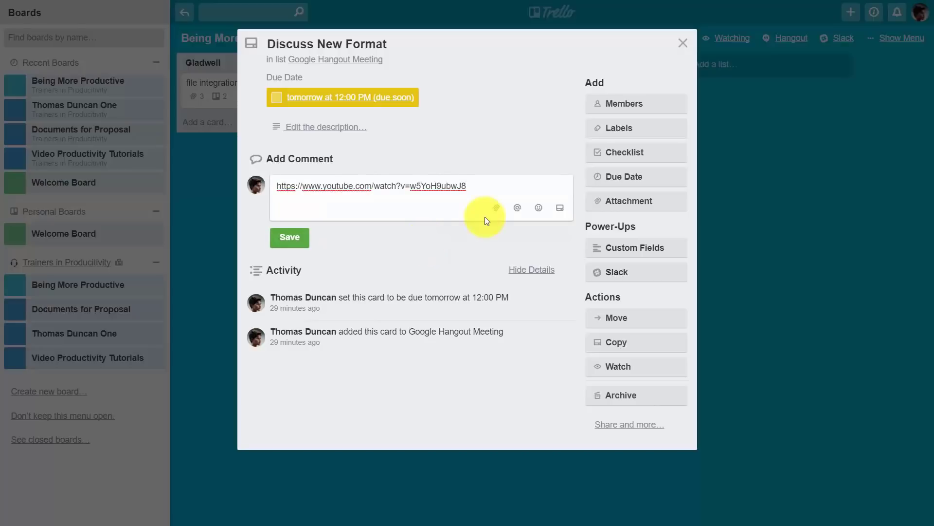
key(Return)
scroll(405, 284, down, 3)
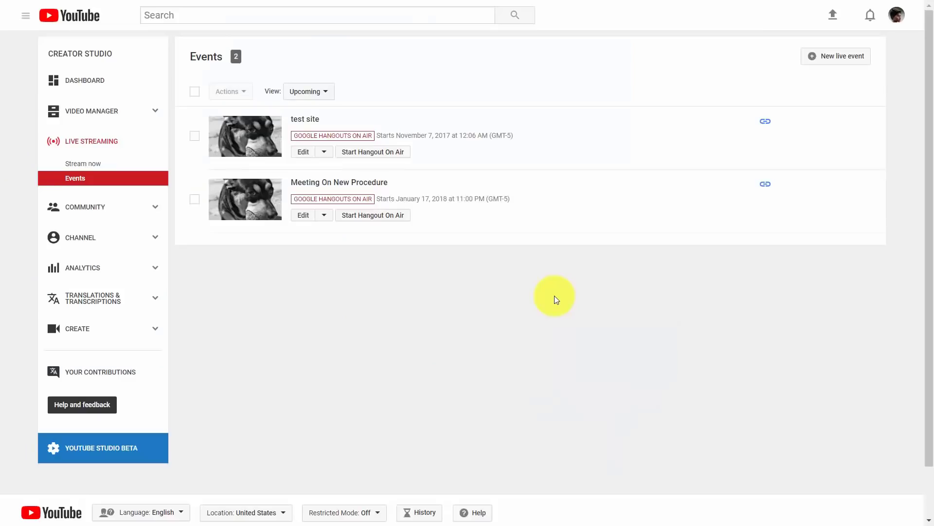
Step: Start the Meeting On New Procedure Hangout On Air and copy its permanent link
click(361, 217)
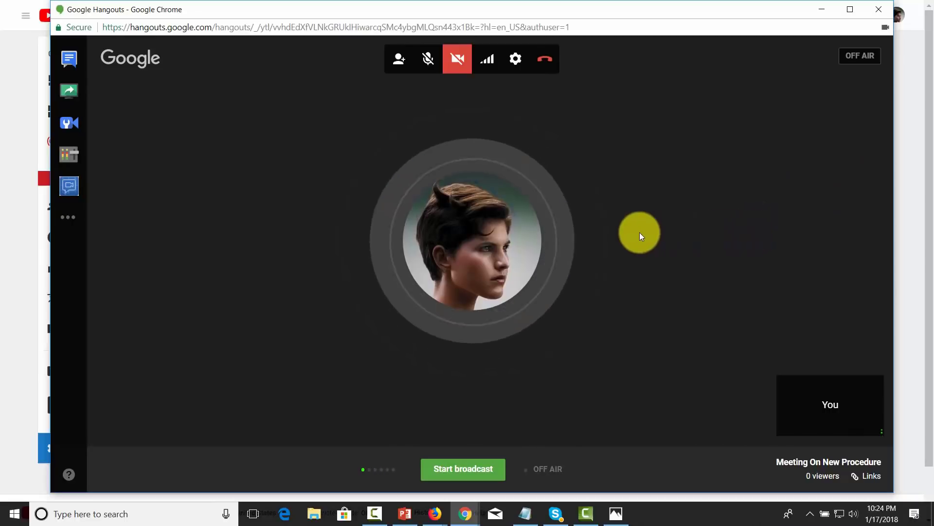
click(398, 59)
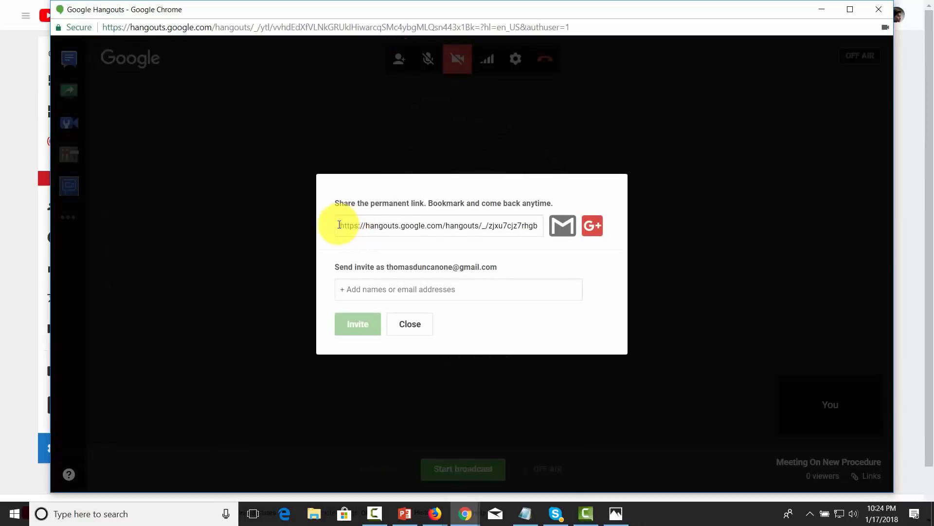
click(338, 225)
right_click(402, 226)
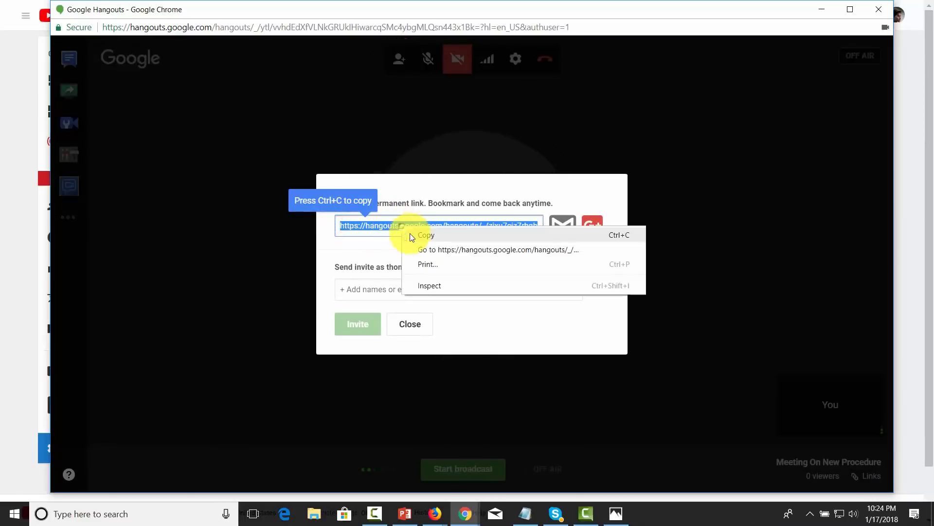
click(430, 237)
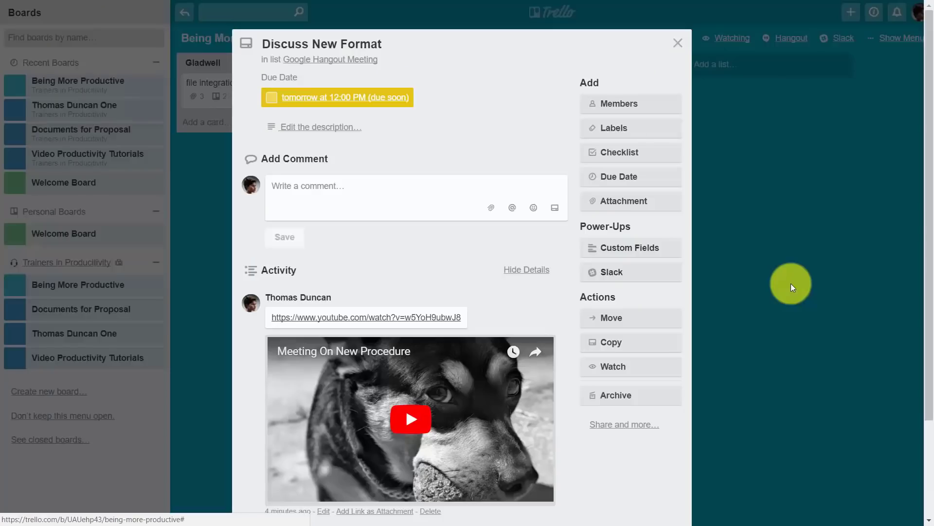
scroll(696, 370, down, 1)
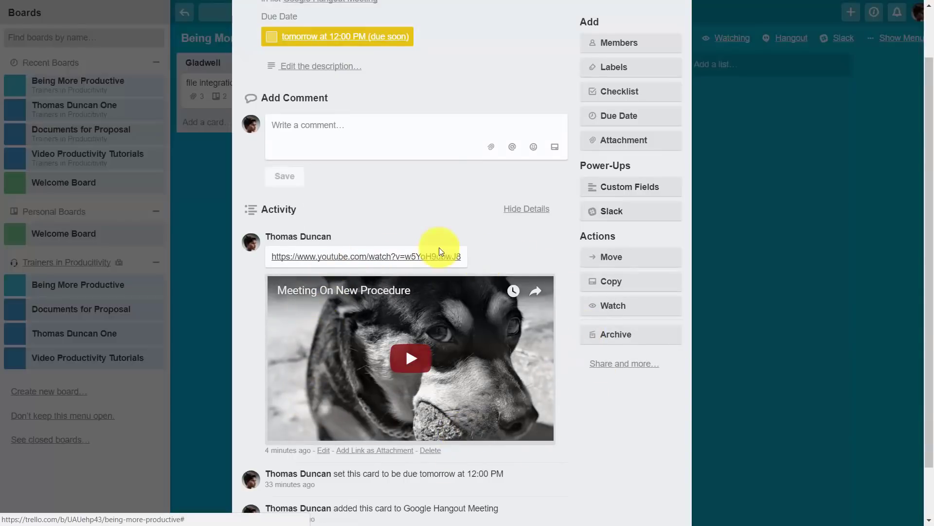
scroll(292, 370, down, 1)
scroll(290, 375, down, 1)
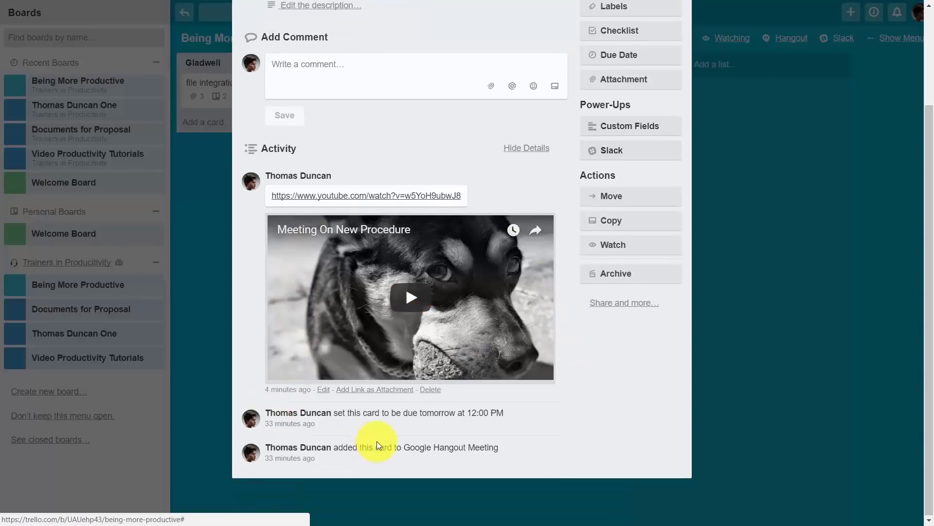
scroll(438, 365, up, 2)
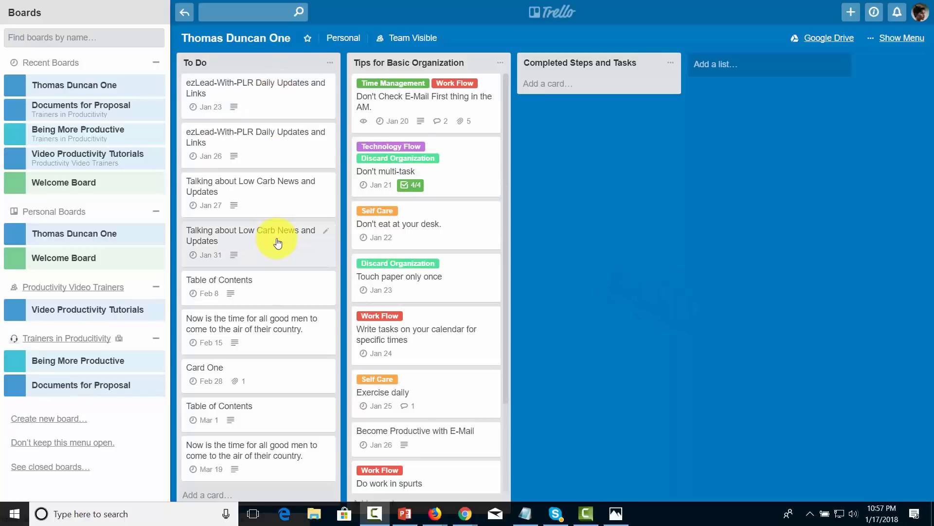
Step: Mark the due date complete on the Don't eat at your desk. card
click(436, 227)
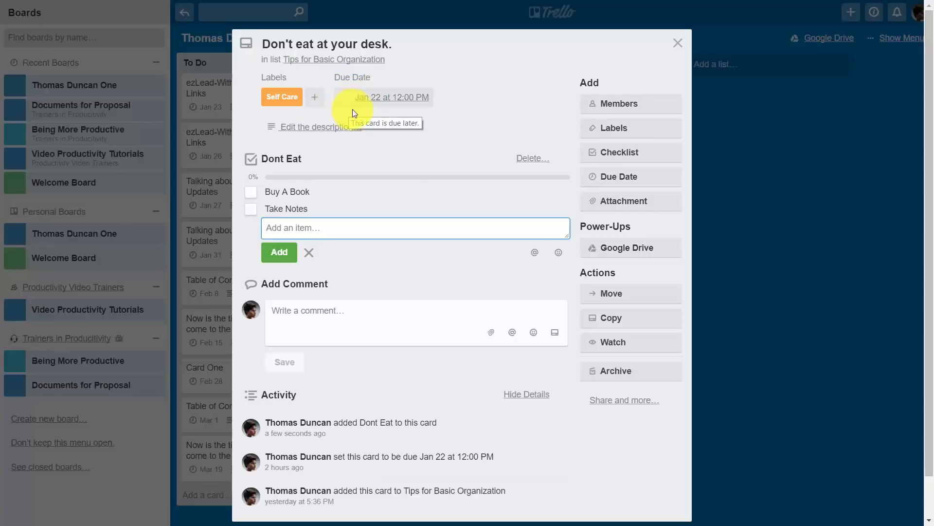
key(Escape)
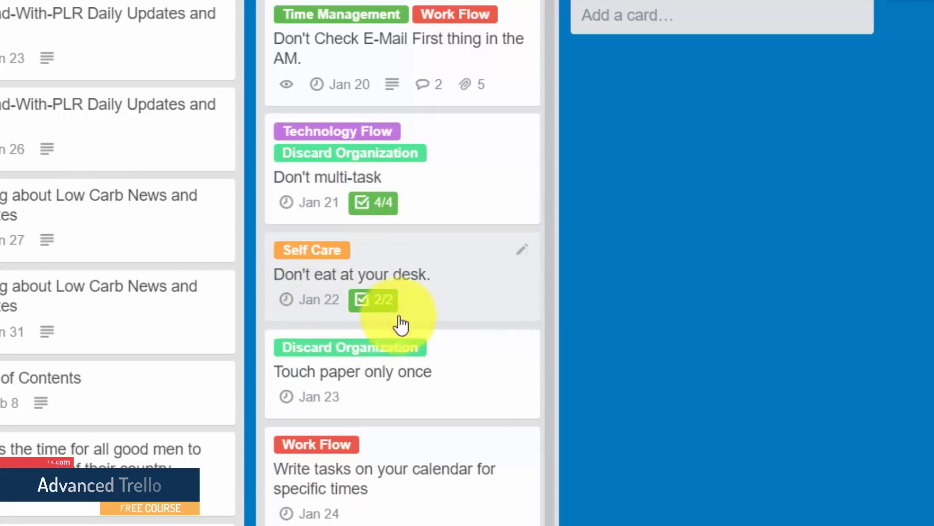
click(408, 269)
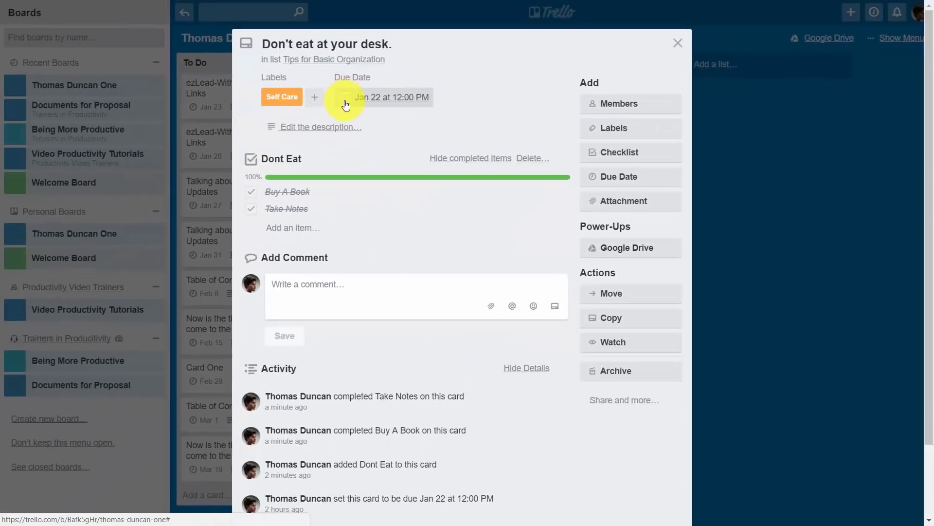
click(345, 98)
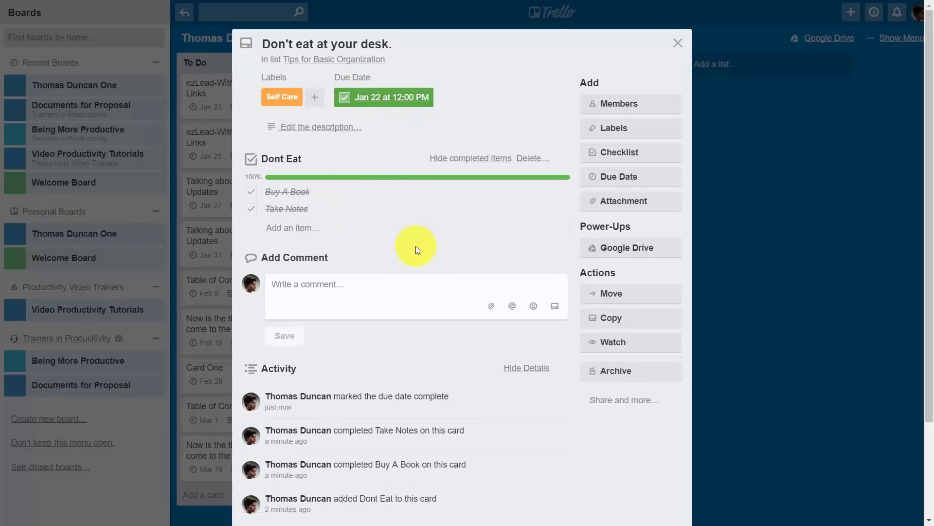
key(Escape)
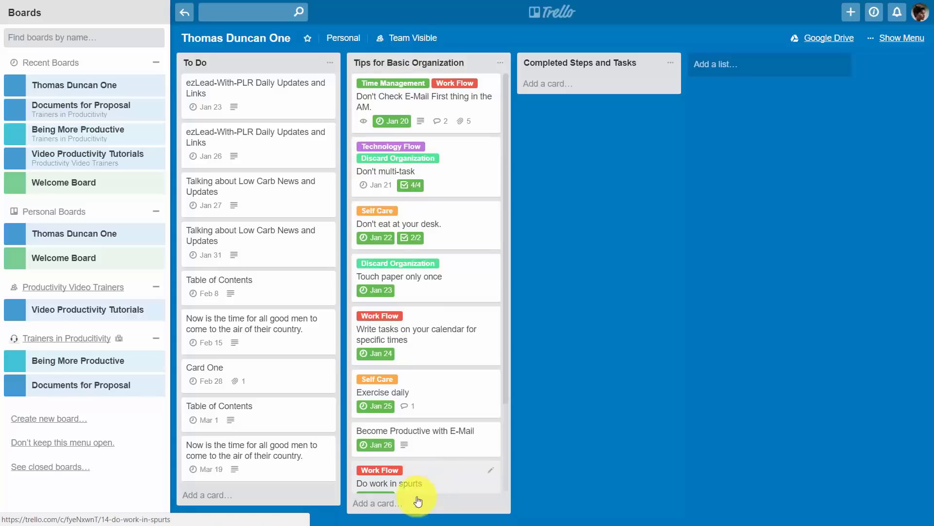
click(502, 64)
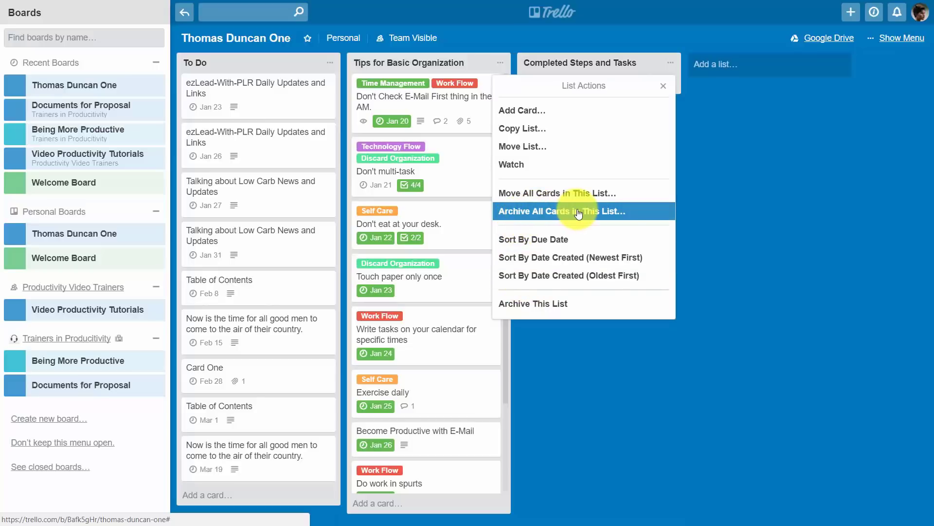
click(522, 199)
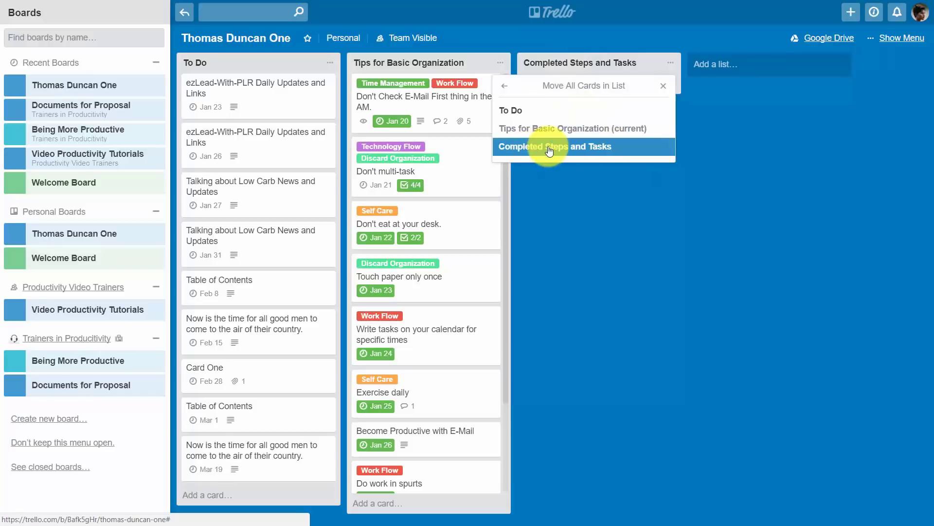
click(684, 342)
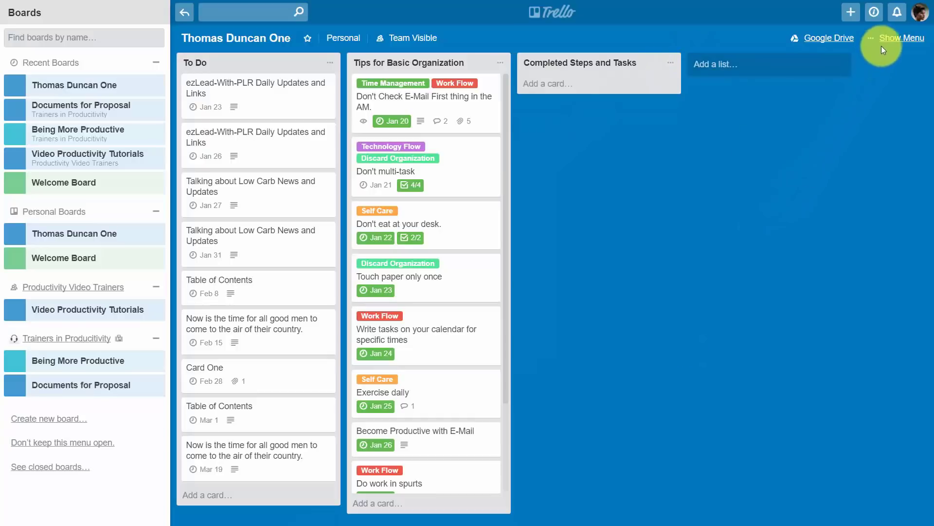
Step: Open the board's Stickers panel and stick a green checkmark on the Don't Check E-Mail First card
click(892, 38)
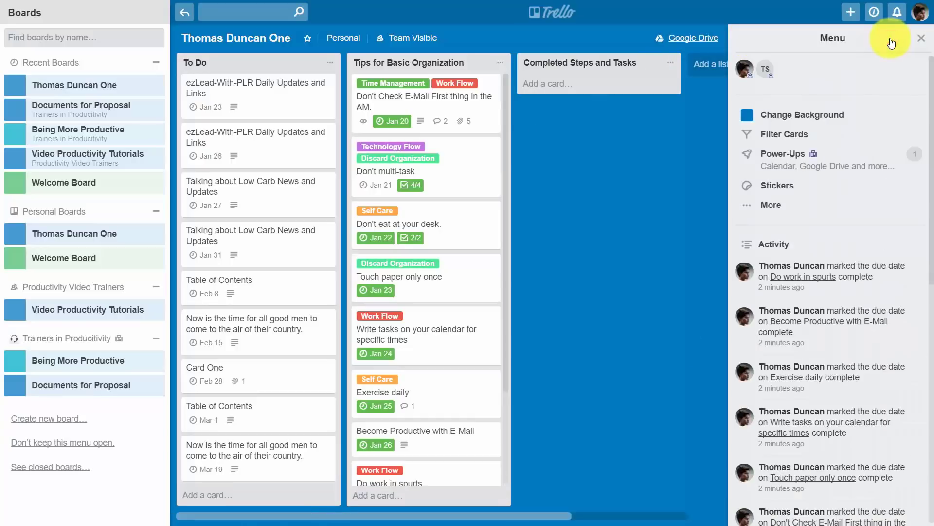
click(781, 190)
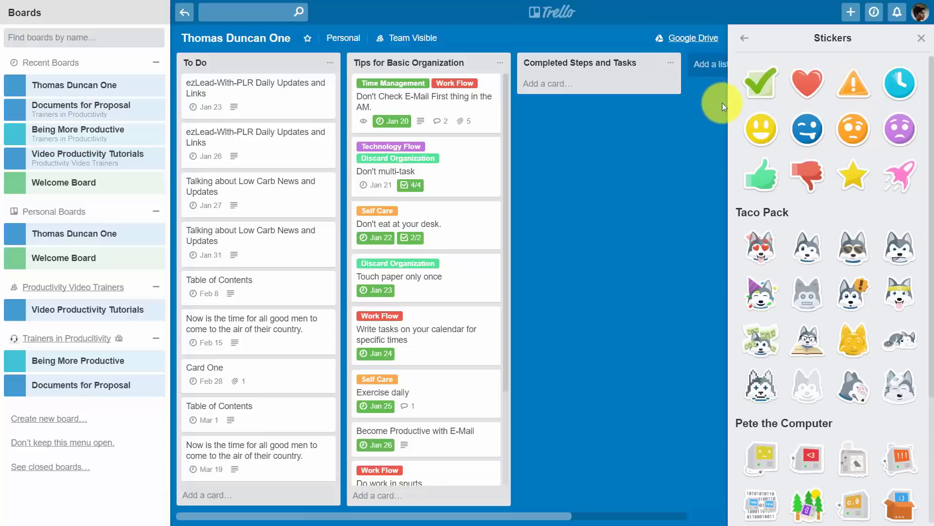
drag(755, 80, 477, 90)
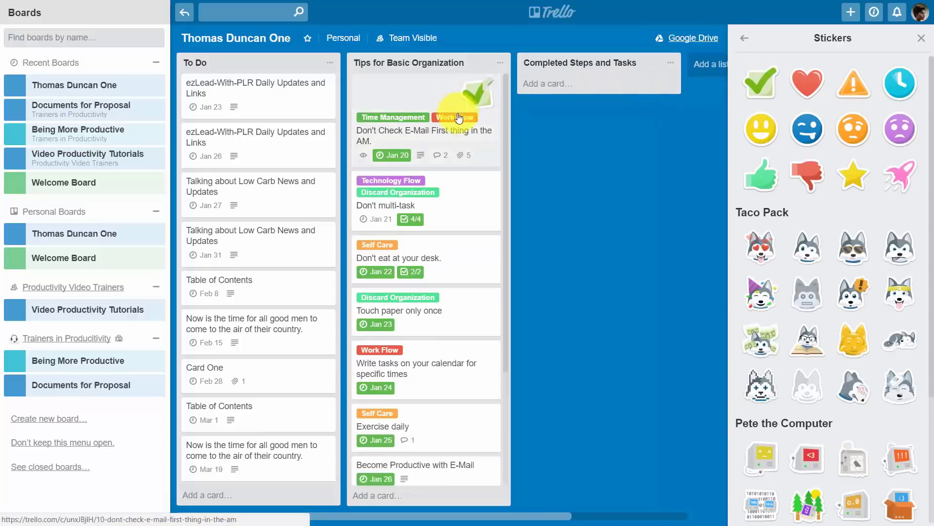
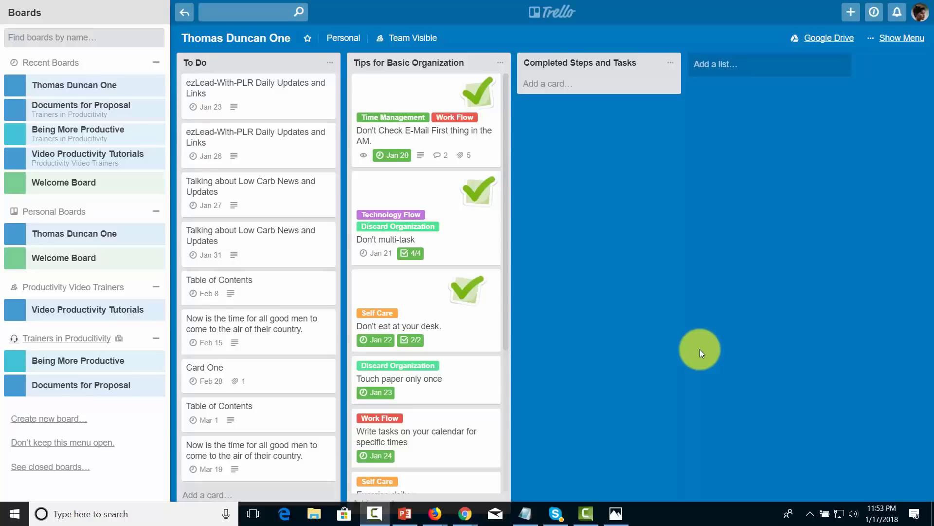
click(896, 44)
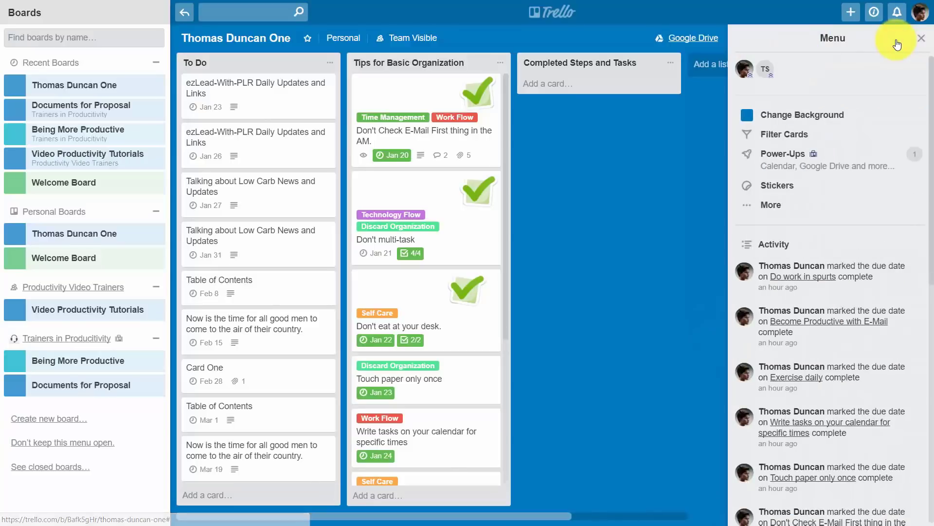
click(769, 205)
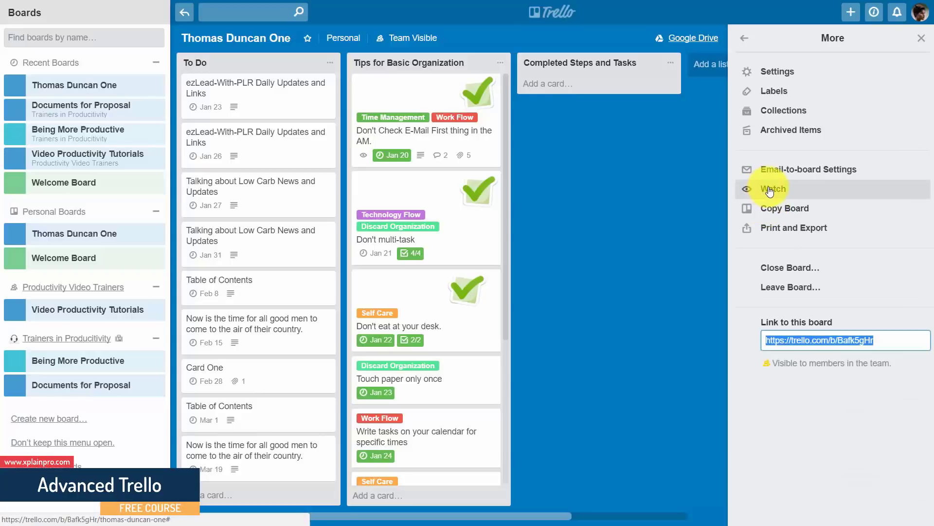
click(769, 191)
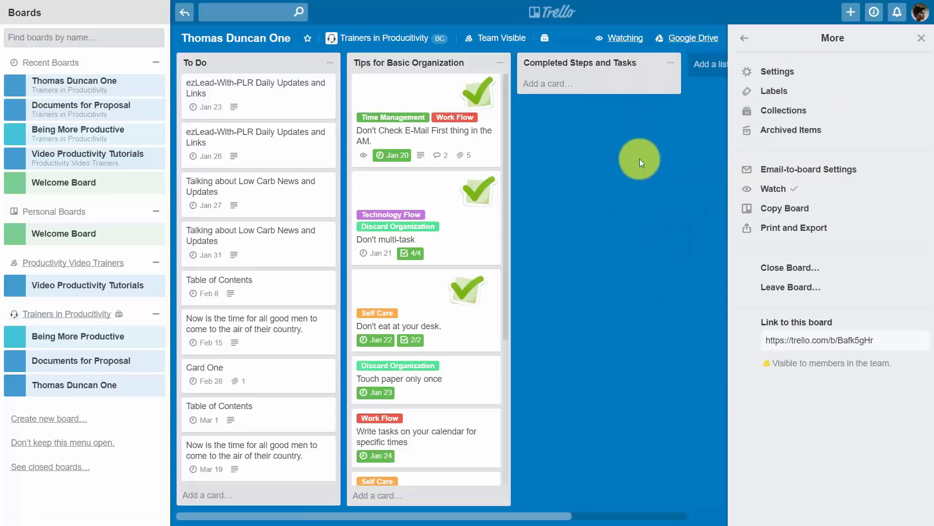
click(921, 38)
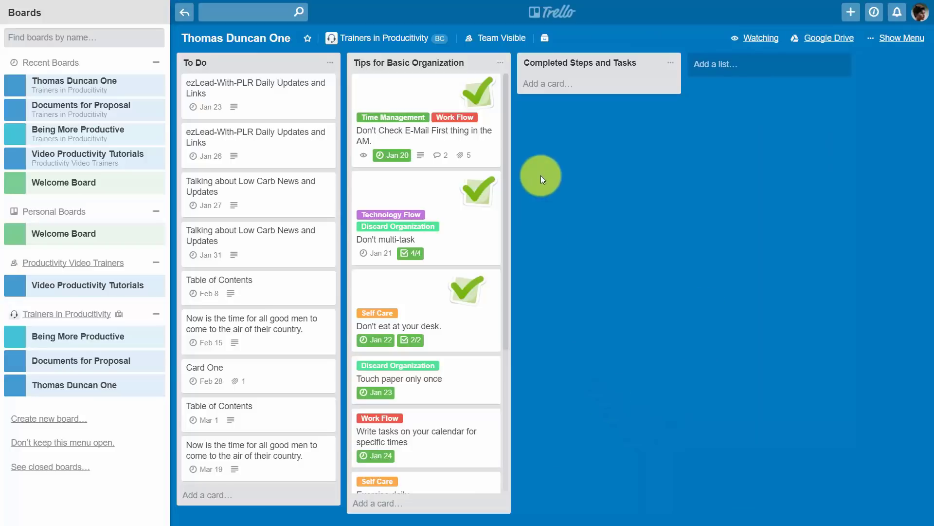
Step: Watch the Tips for Basic Organization list from its list actions menu
click(501, 63)
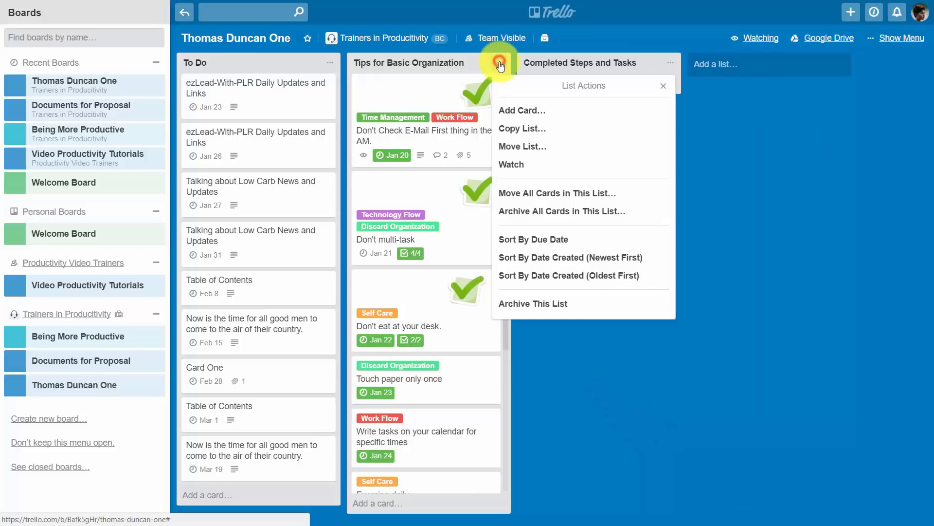
click(514, 166)
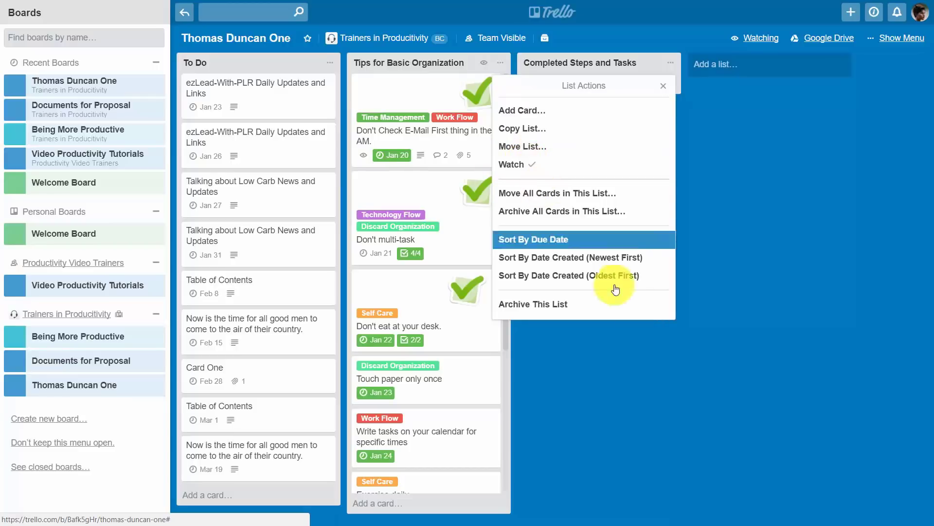
click(661, 346)
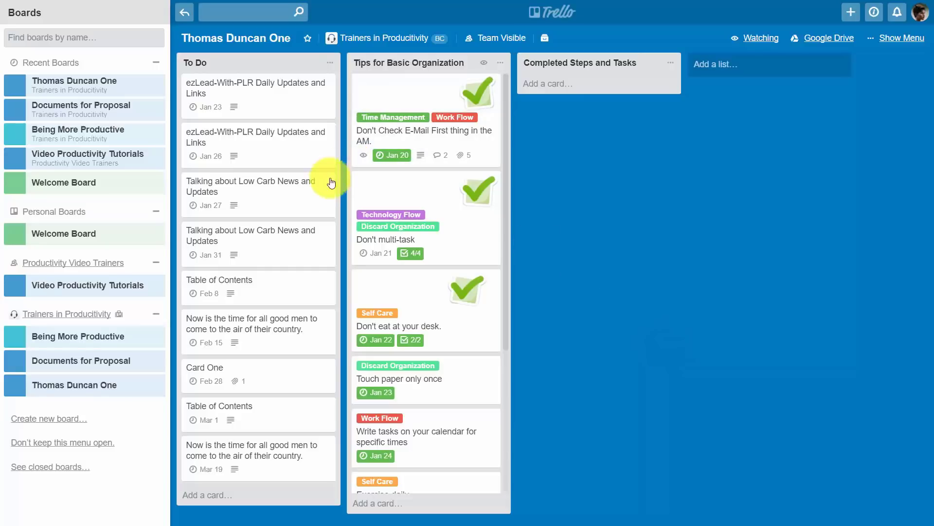
Step: Watch the Talking about Low Carb News and Updates card, then close its details
click(305, 194)
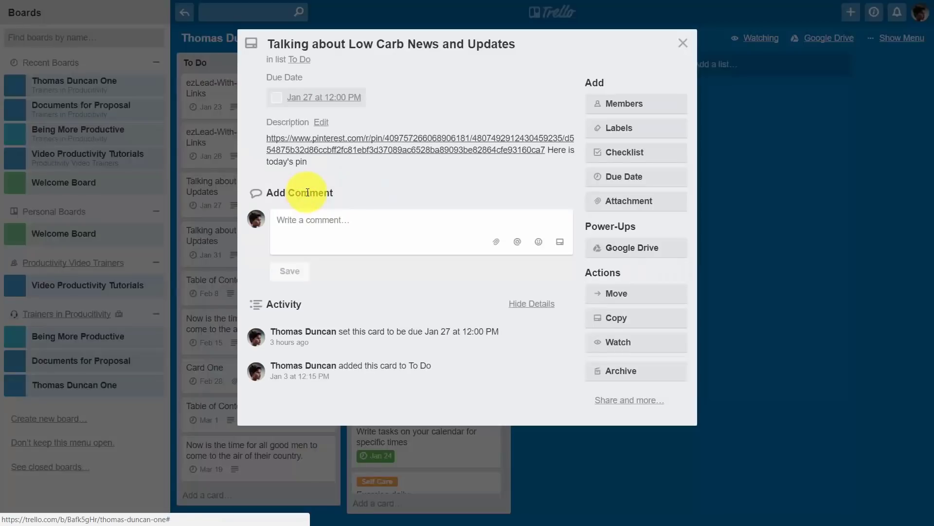
click(617, 344)
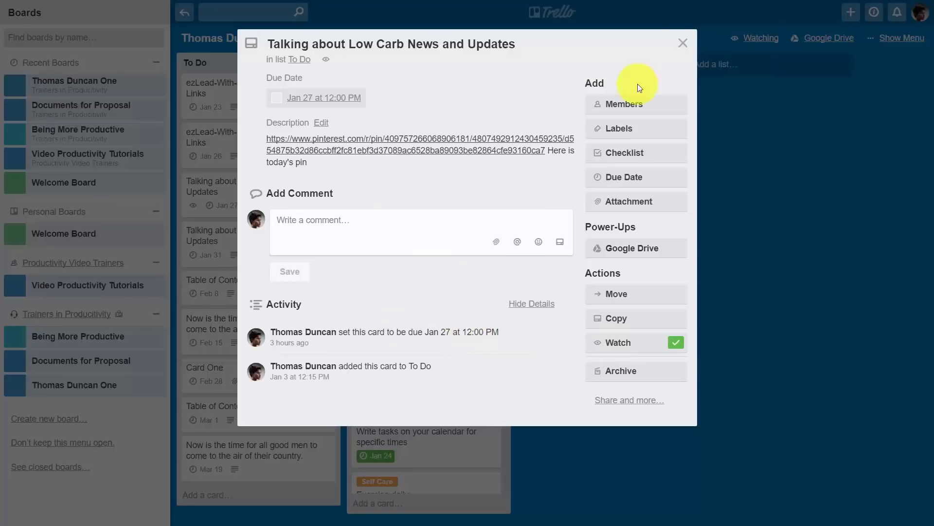
click(682, 43)
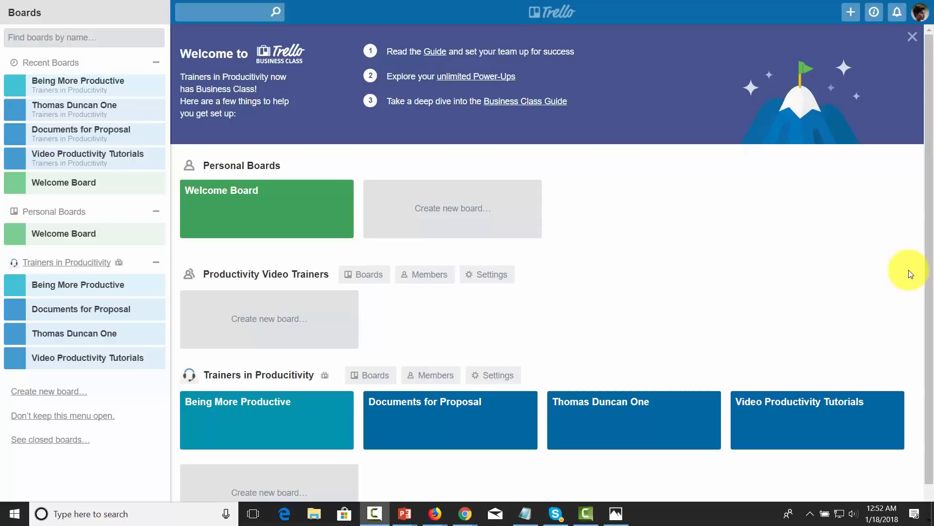
Step: Close the Product Launch card details to reveal the Files and Resources board
scroll(622, 253, down, 1)
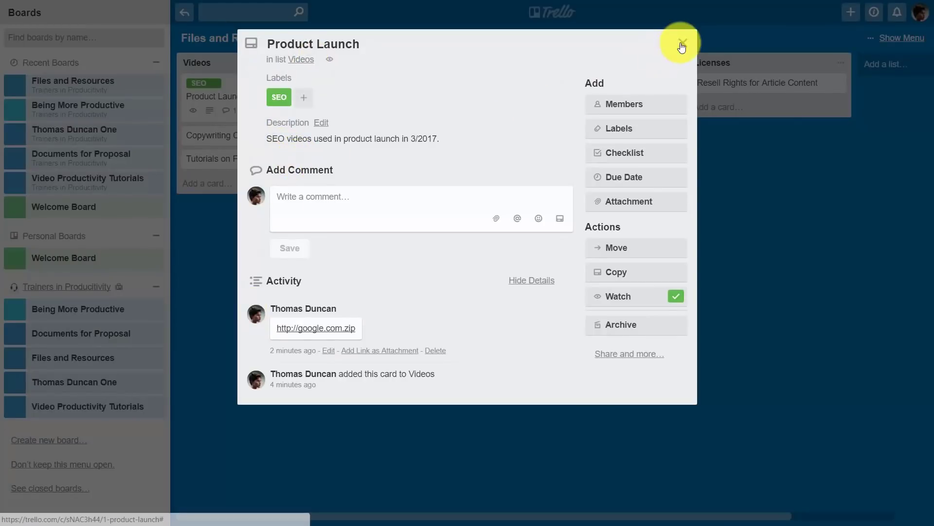
click(683, 45)
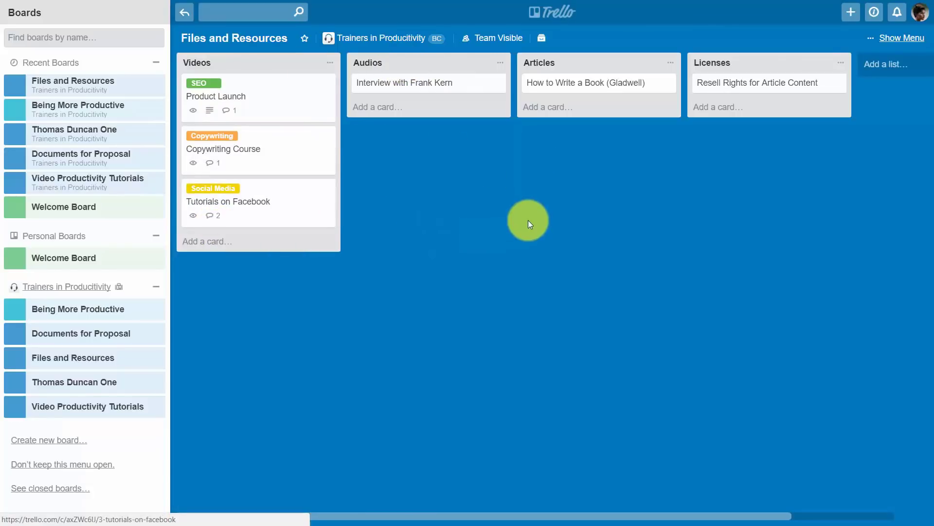
Step: Search cards for 'facebook' to find Tutorials on Facebook, then open the Product Launch card
click(225, 12)
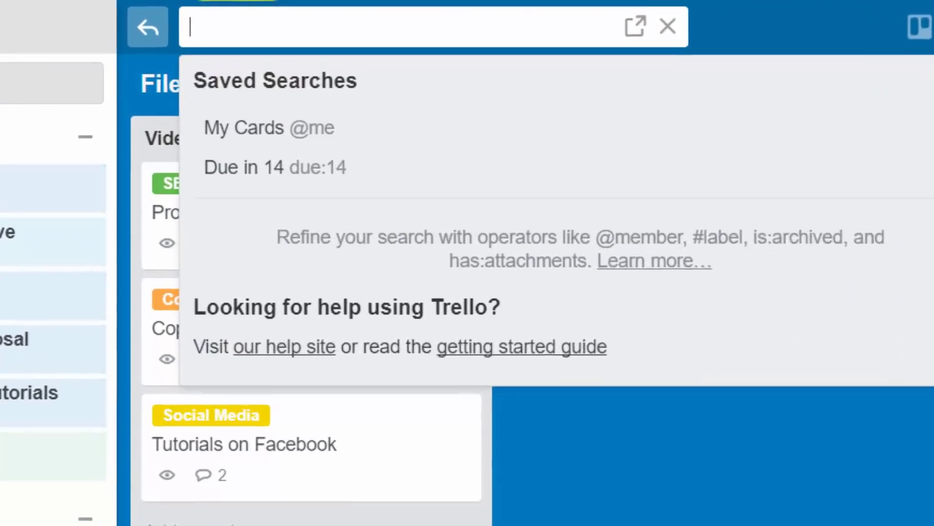
text(facebook)
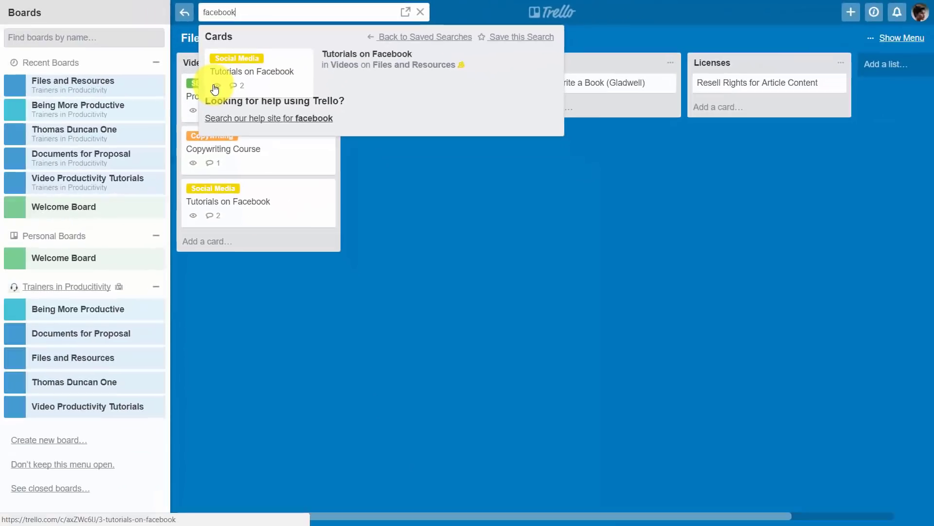
click(416, 345)
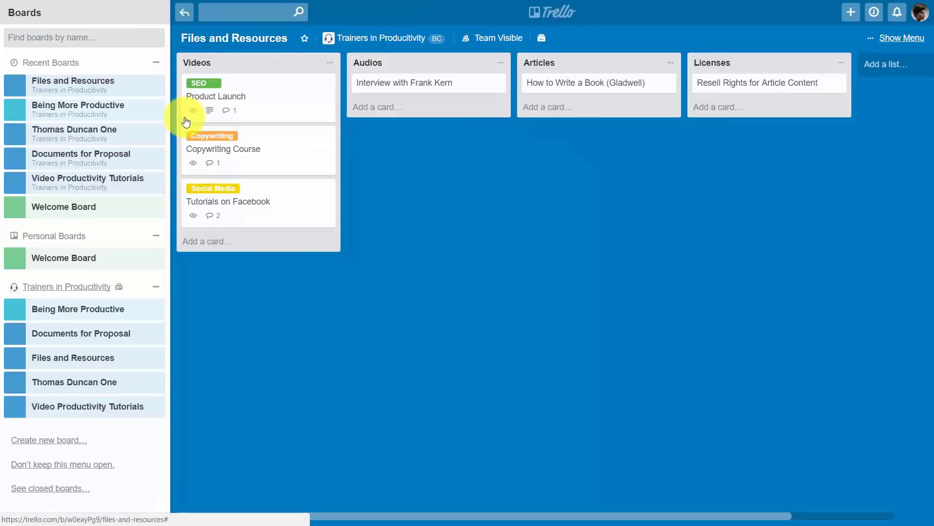
click(240, 80)
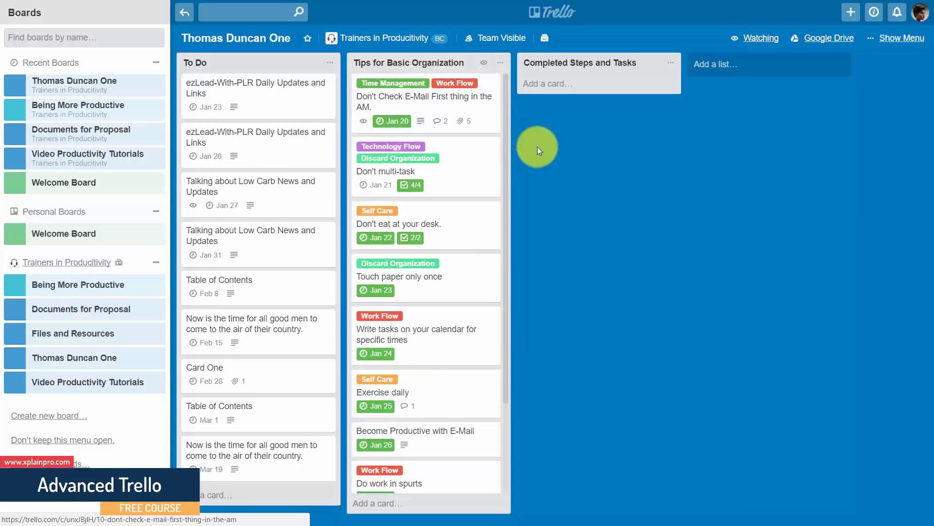
Step: Move the Tips for Basic Organization list to the Playbooks (Project Templates) board
click(554, 12)
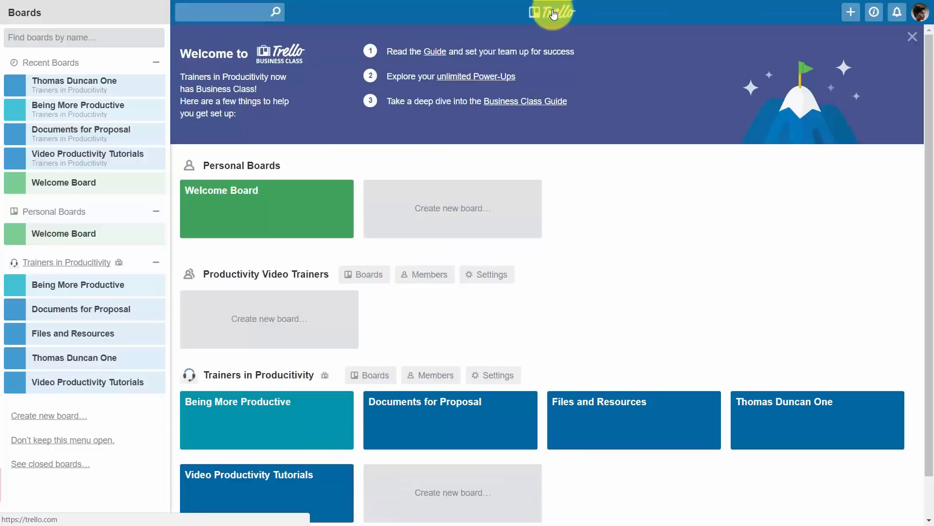
scroll(588, 216, down, 1)
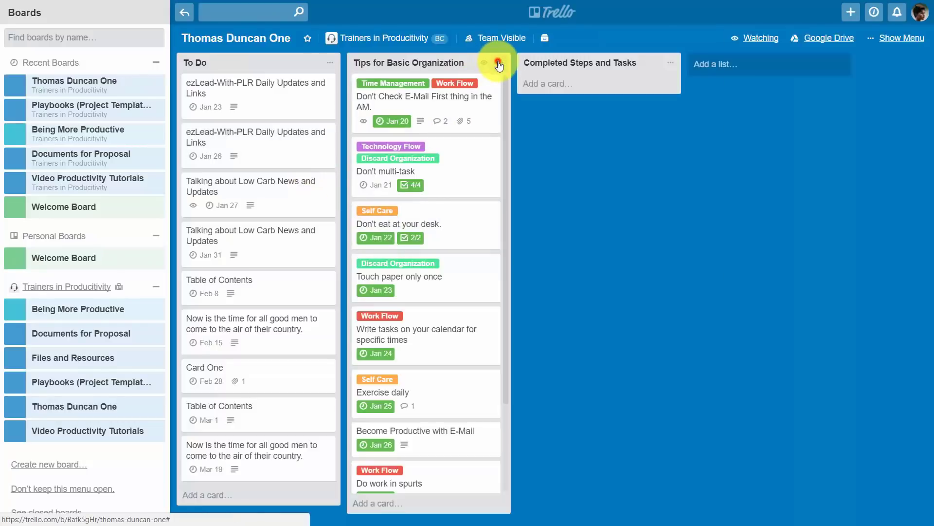
click(499, 64)
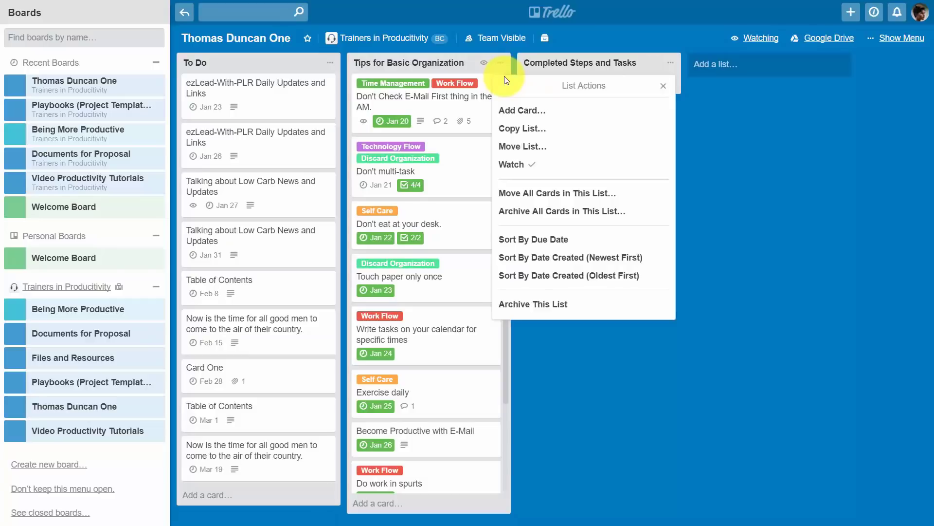
click(539, 146)
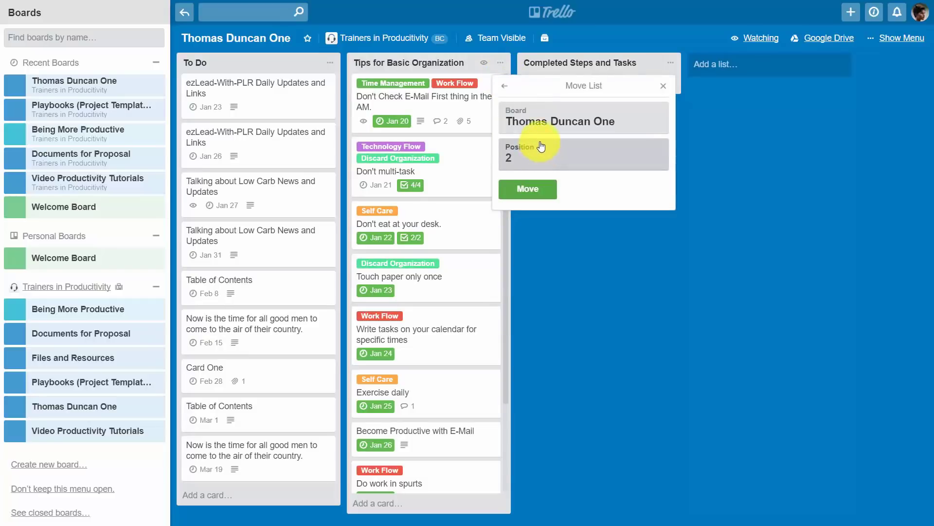
click(551, 126)
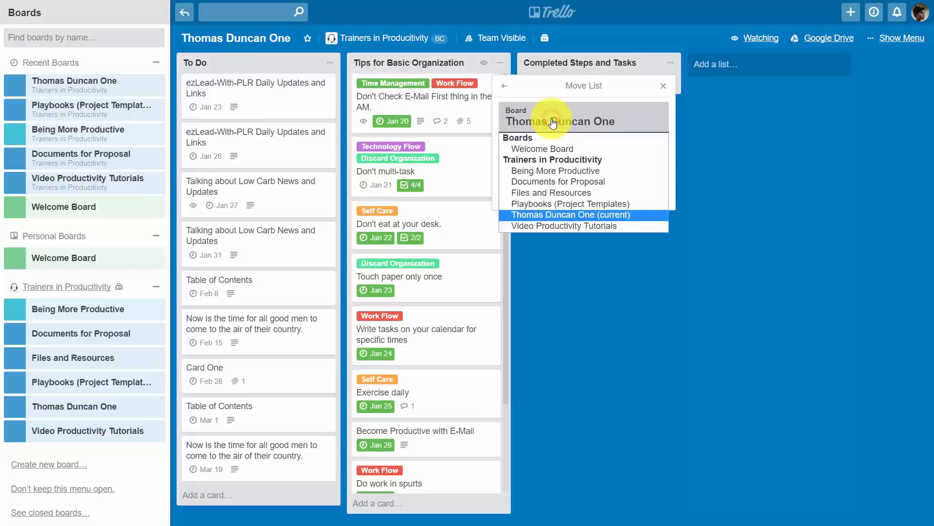
click(551, 200)
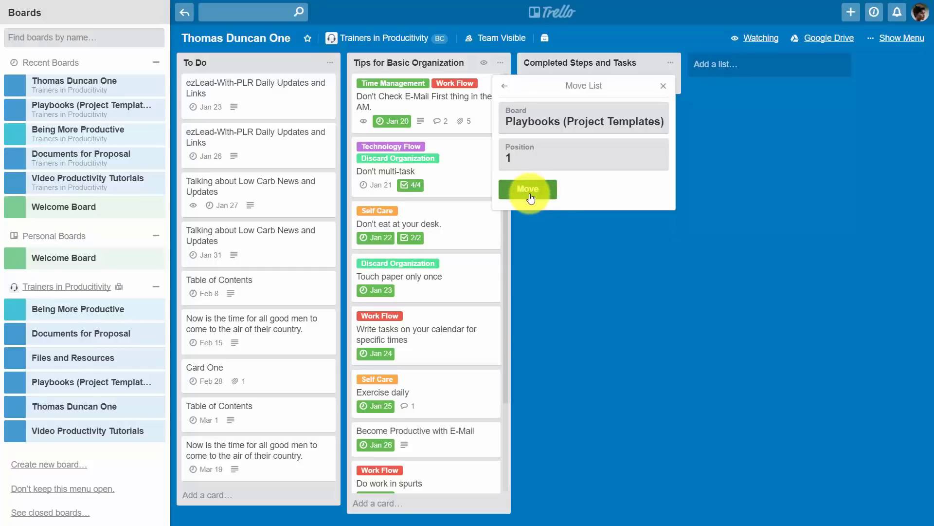
click(530, 196)
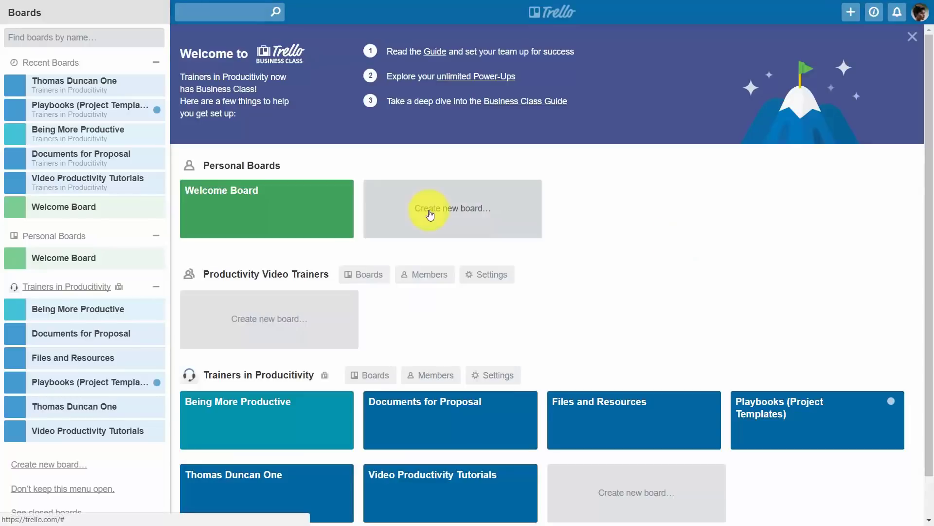
Step: On the Playbooks (Project Templates) board, archive the Tips for Basic Organization list
click(760, 401)
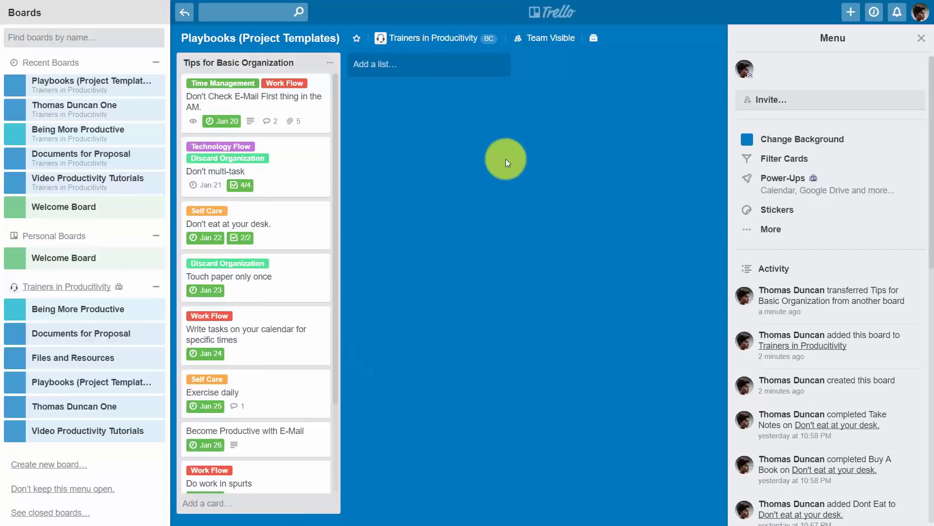
click(326, 65)
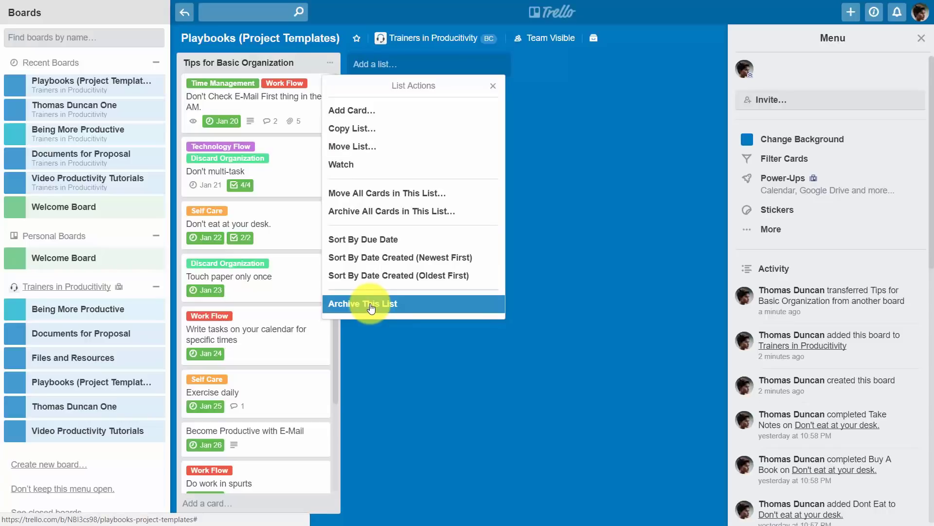
click(371, 307)
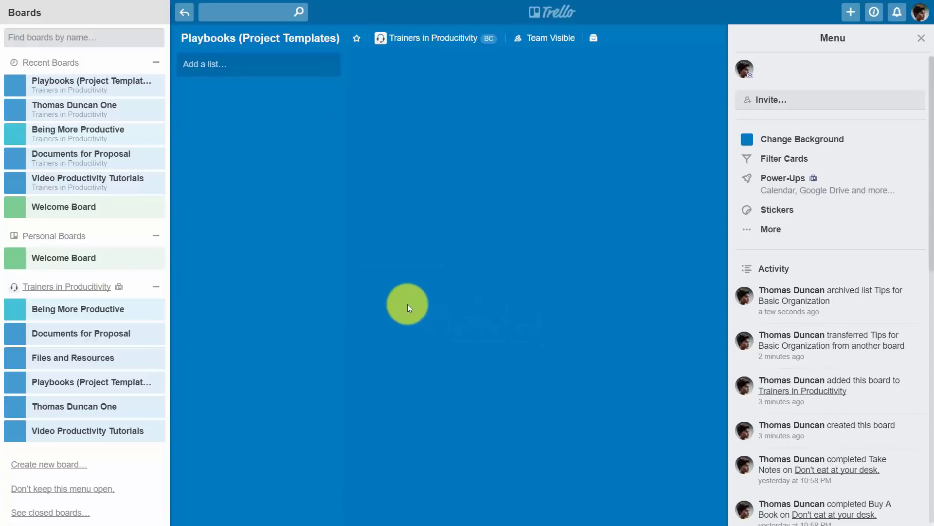
Step: Restore the Tips for Basic Organization list to the board from Archived Items
click(773, 229)
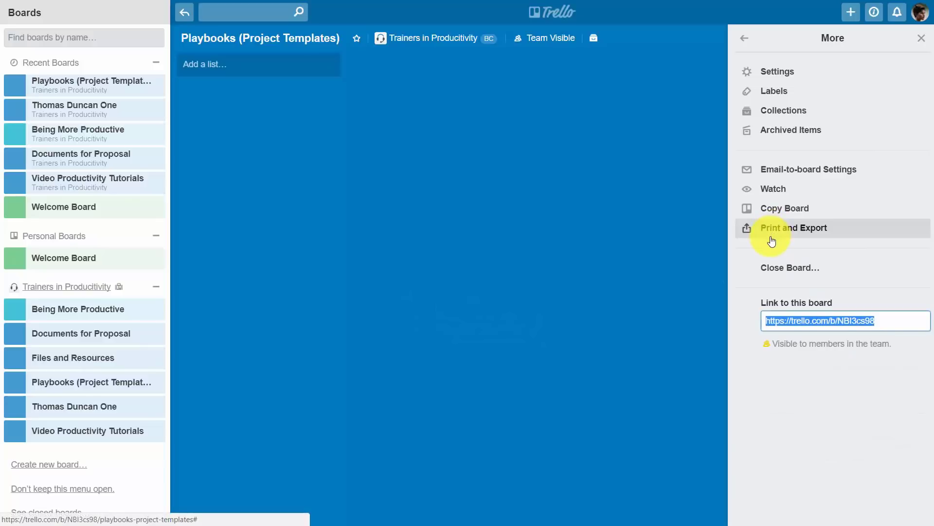
click(791, 132)
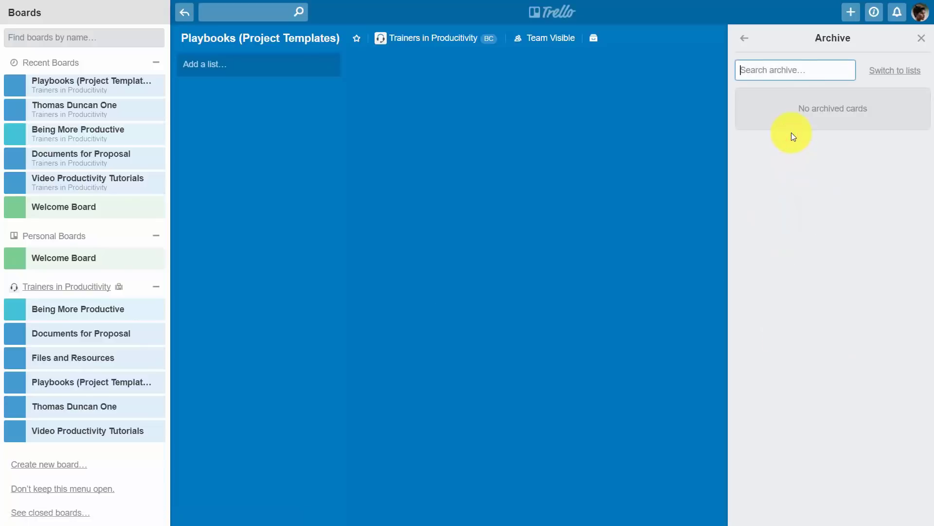
click(873, 74)
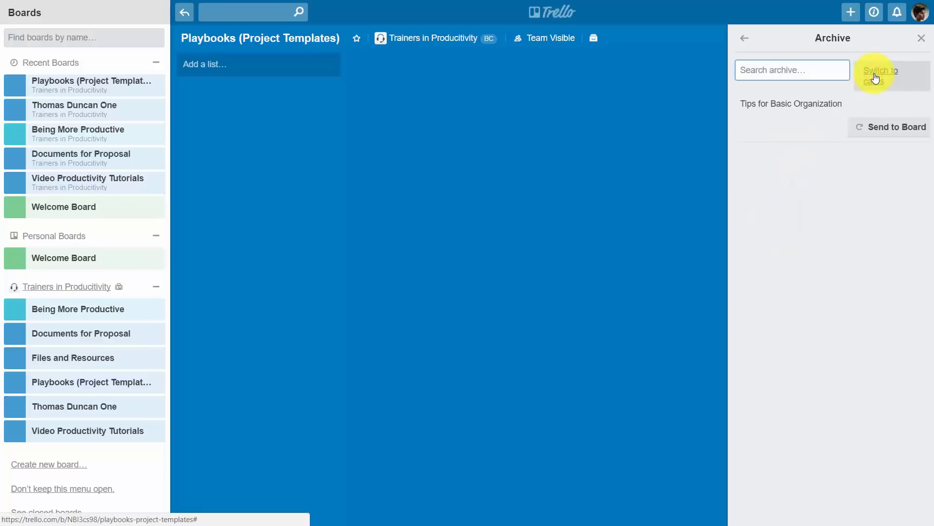
click(880, 129)
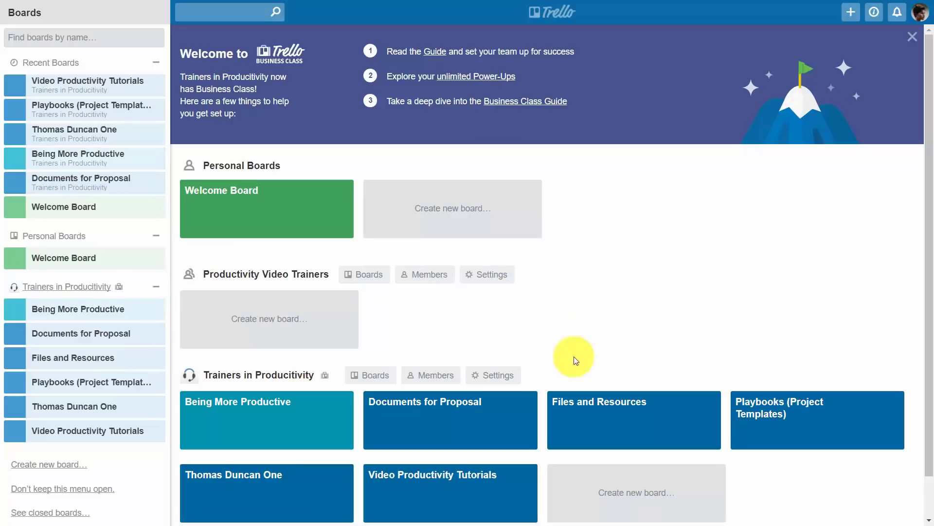
Step: Duplicate the Tips for Basic Organization list with Copy List
click(433, 475)
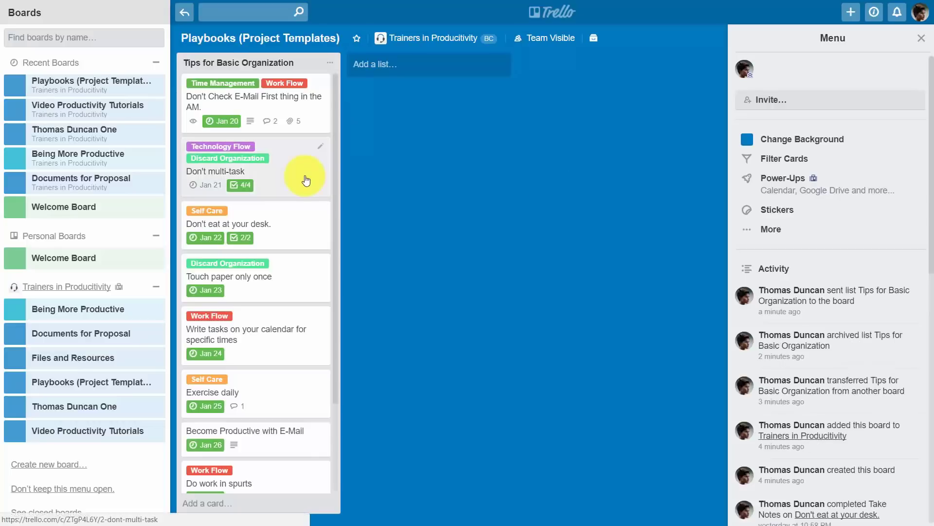
click(331, 63)
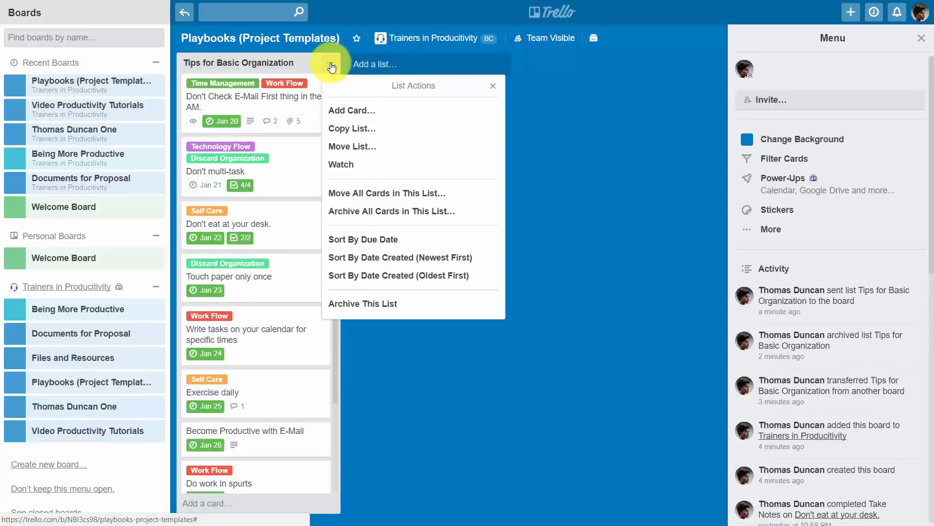
click(352, 129)
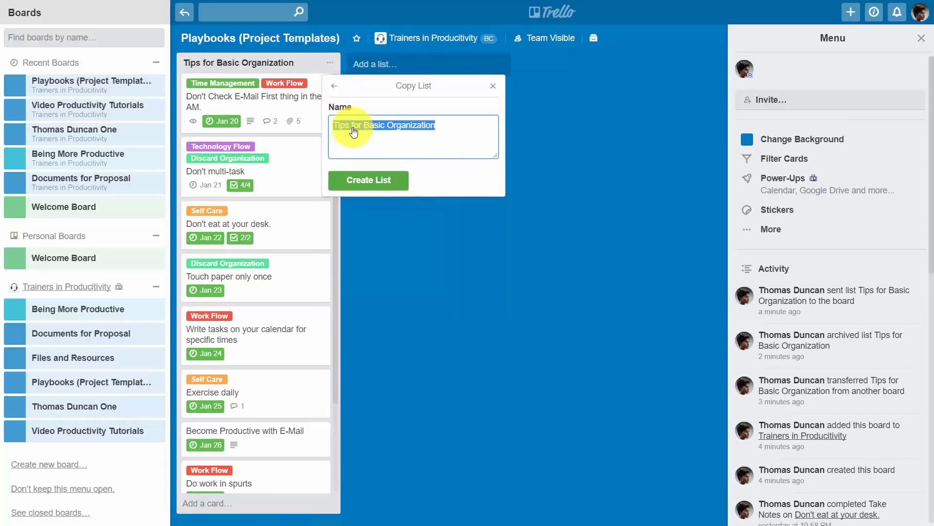
click(367, 182)
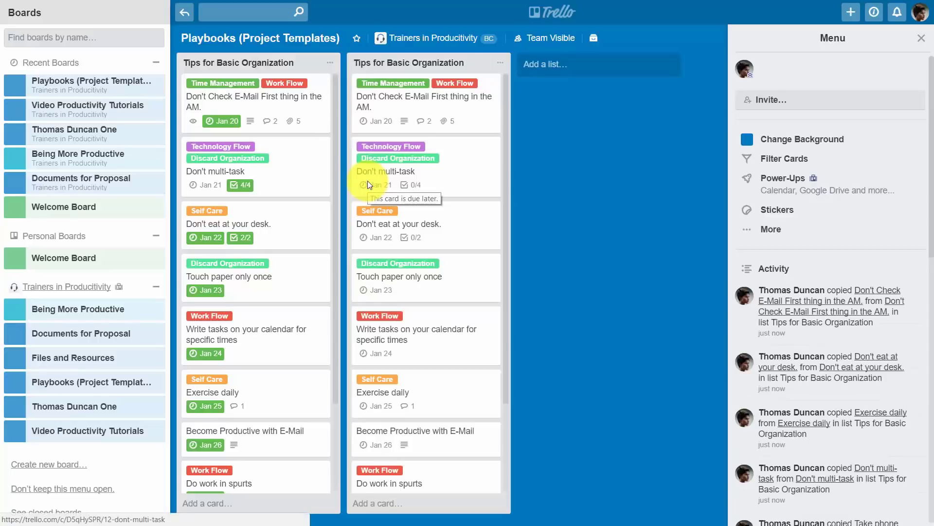
Step: Move the copied list to the Video Productivity Tutorials board
click(501, 63)
click(517, 142)
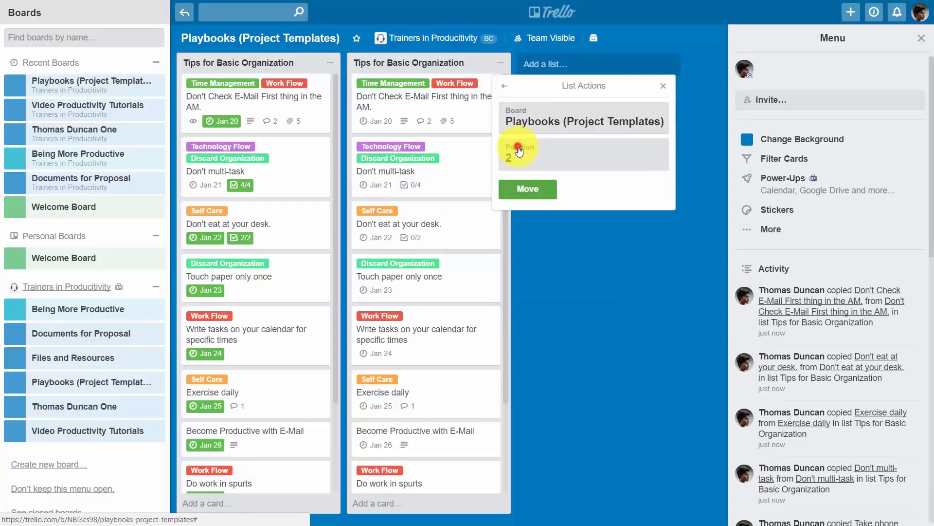
click(554, 124)
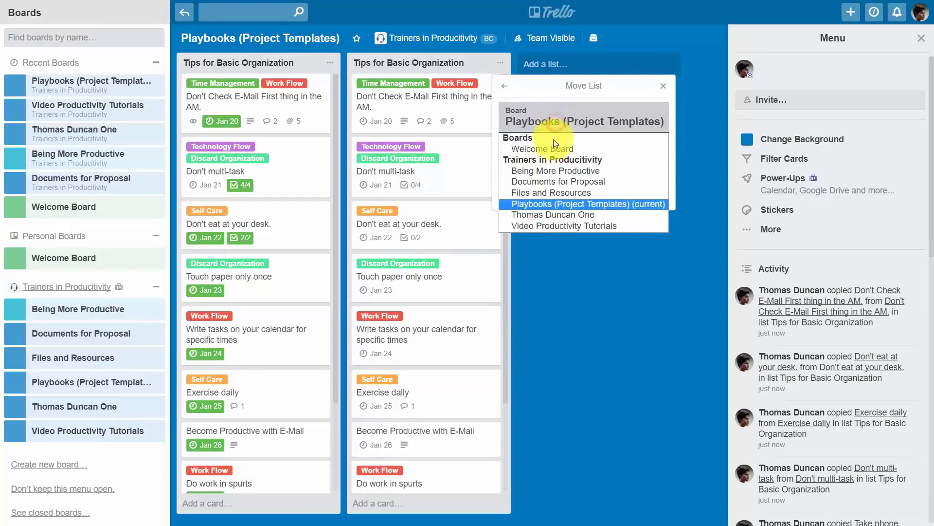
click(556, 224)
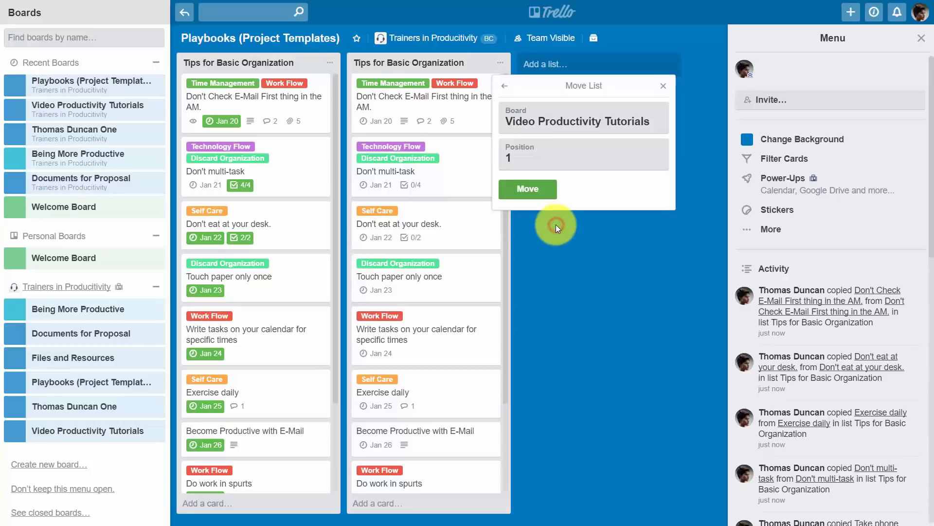
click(528, 190)
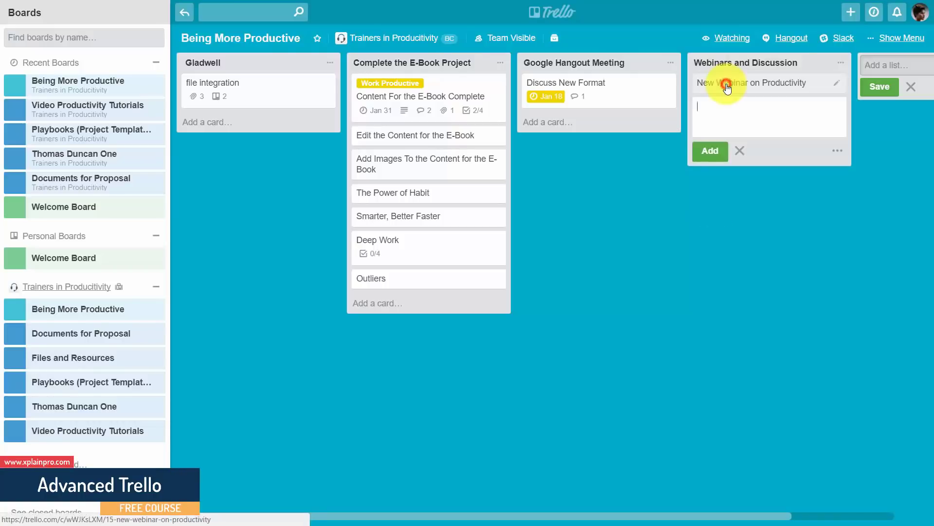
Step: Open the New Webinar on Productivity card in the Webinars and Discussion list
click(727, 87)
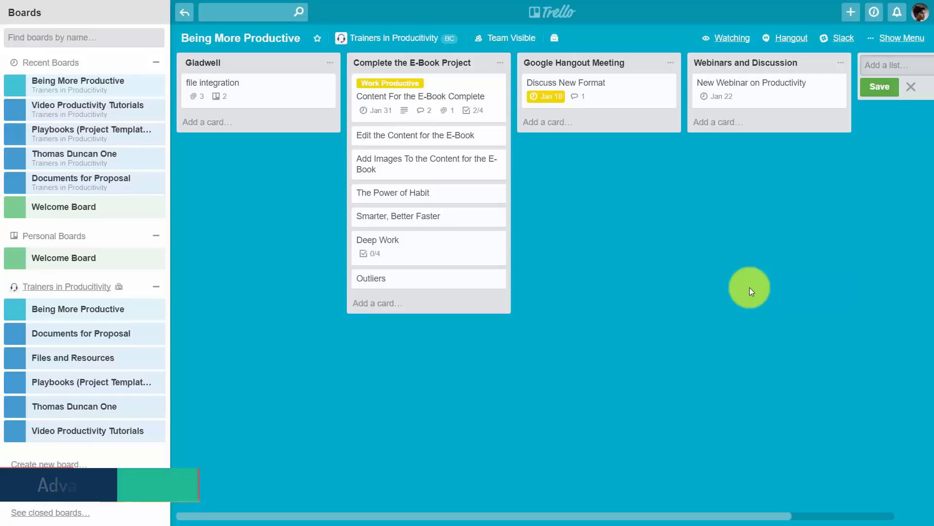
Step: Copy the New Webinar on Productivity card's share link, then close the card
click(748, 90)
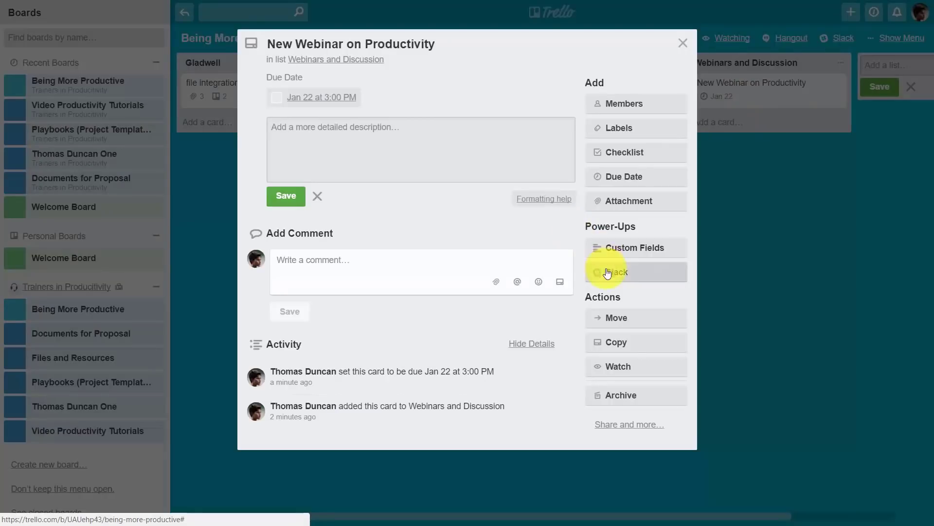
click(625, 425)
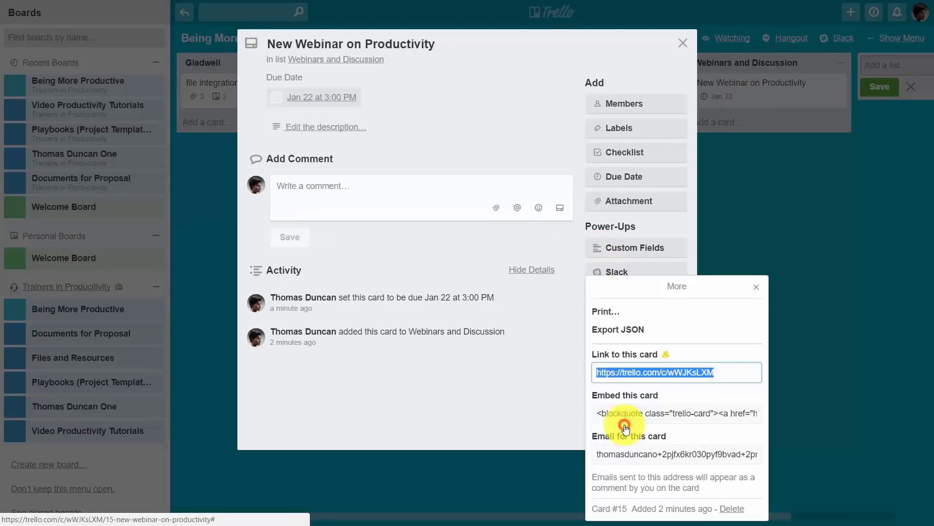
right_click(637, 371)
click(653, 379)
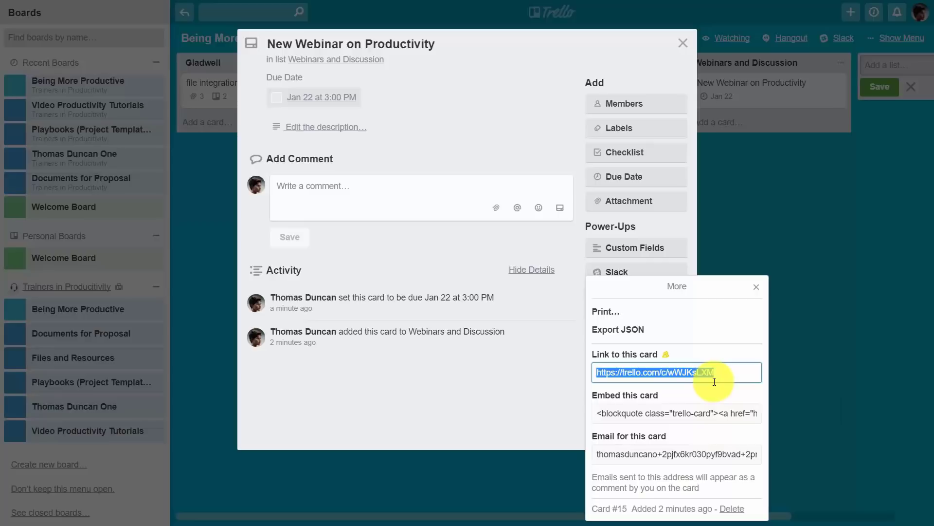
click(713, 273)
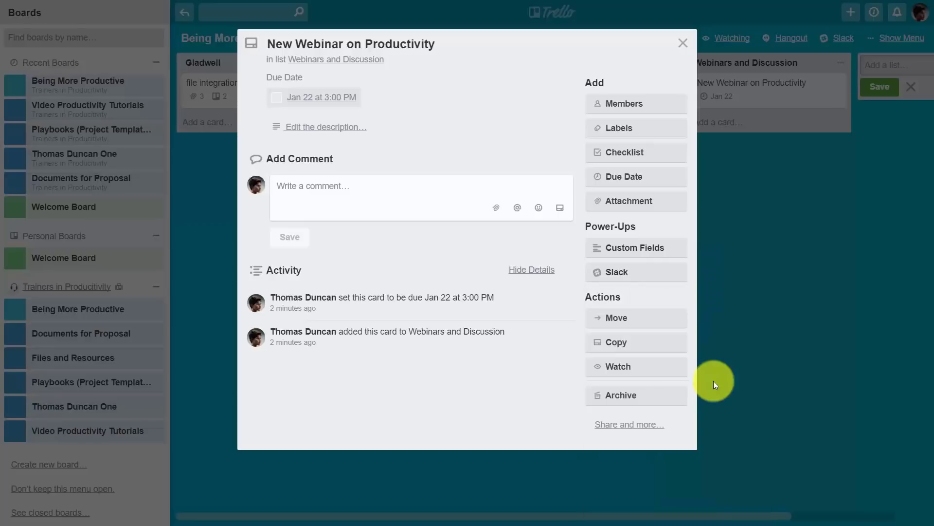
click(683, 45)
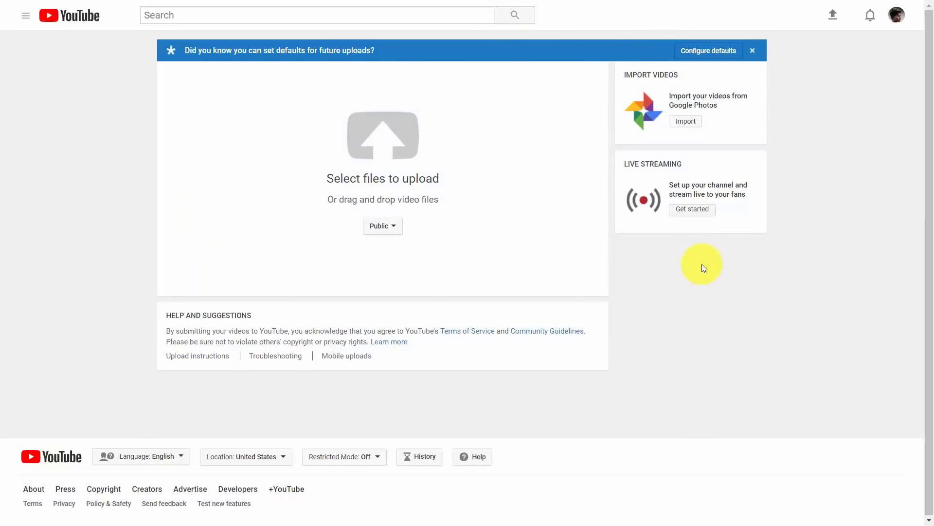
Step: Start a new YouTube live event from Live Streaming > Events
click(686, 212)
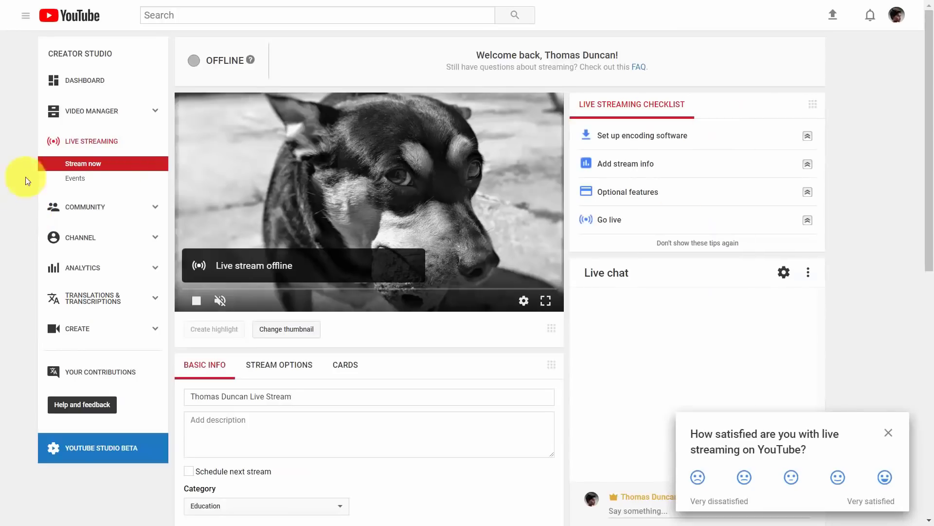
click(81, 179)
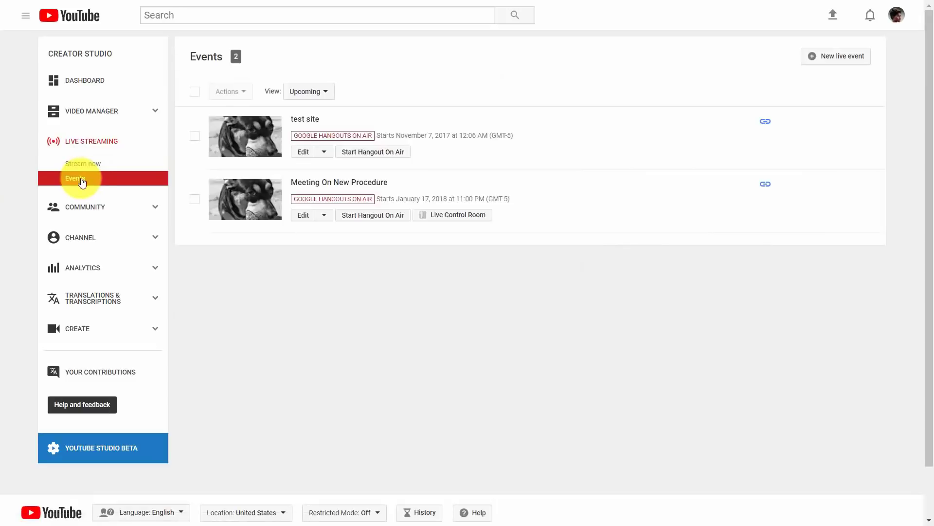
click(811, 57)
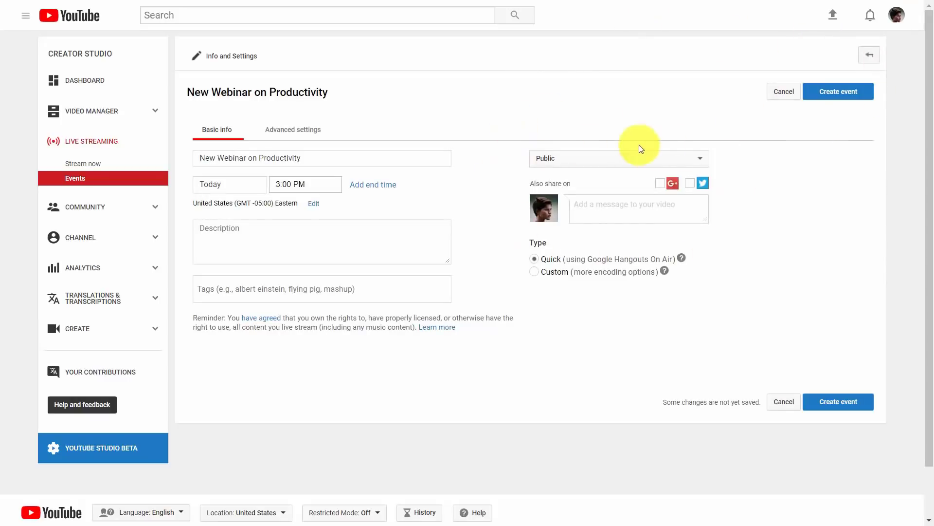
Step: Save the New Webinar on Productivity event for January 18, 3:00 PM and copy its link address
click(830, 100)
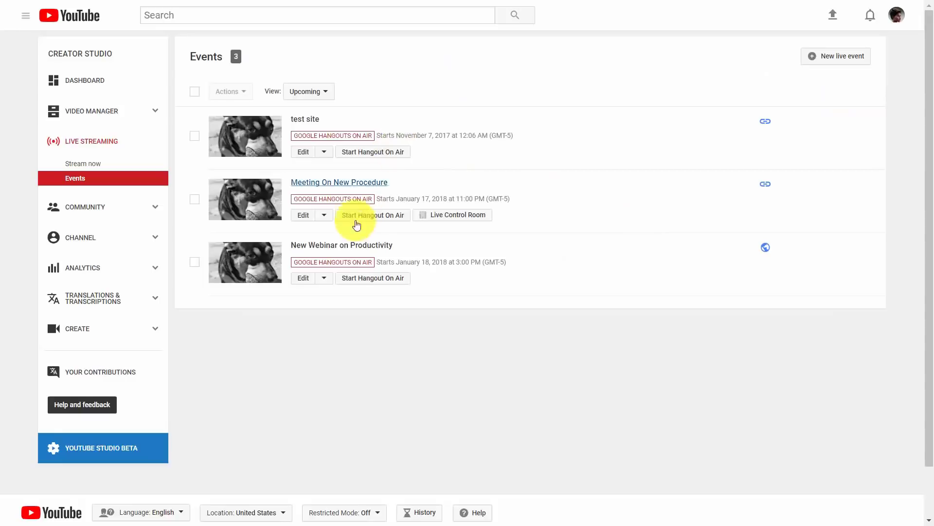
right_click(349, 251)
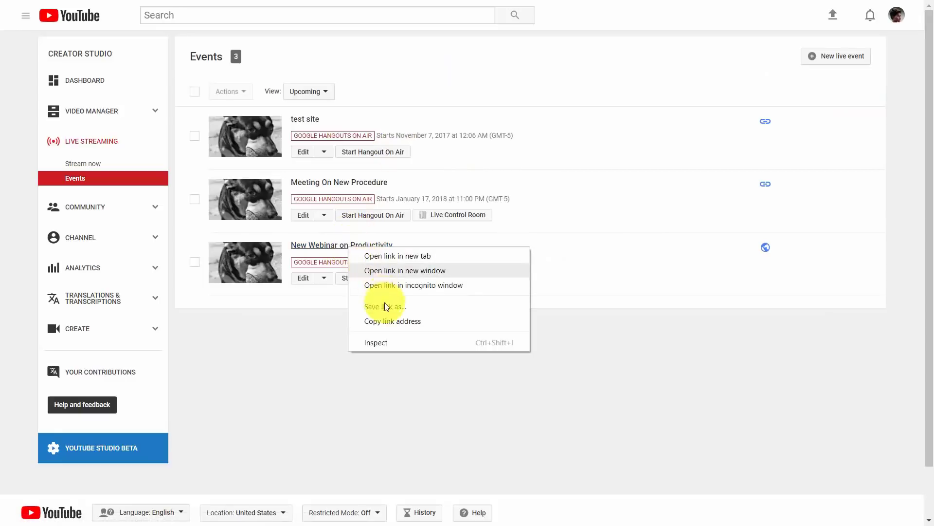
click(385, 322)
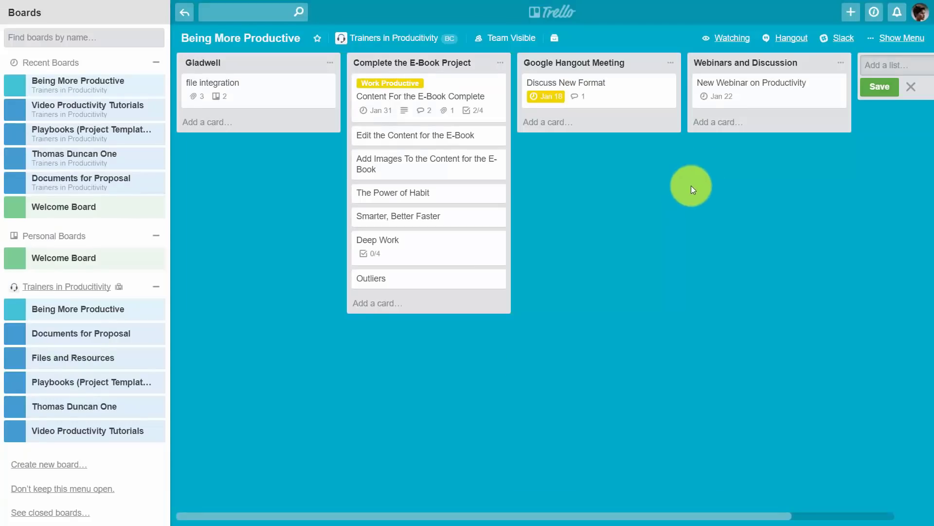
Step: Comment the copied YouTube event link on the New Webinar on Productivity card, then go to Google Slides
click(739, 92)
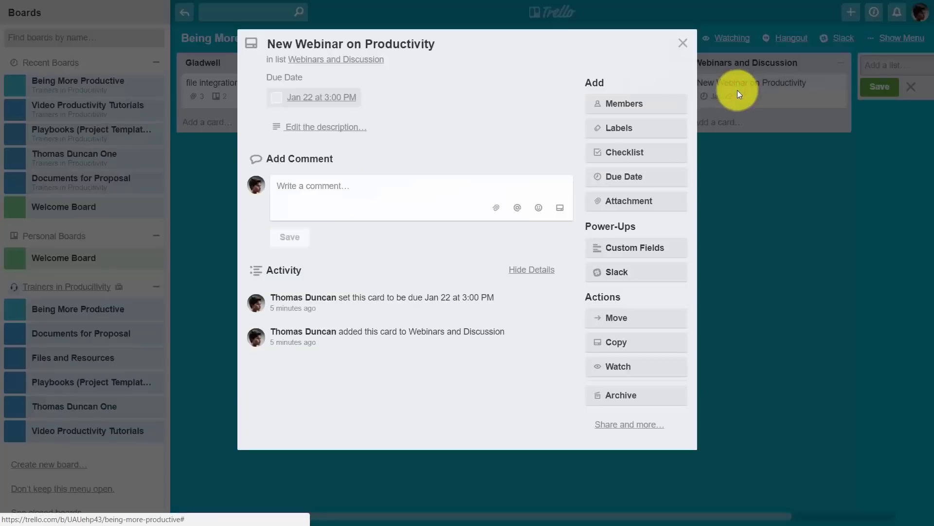
right_click(310, 187)
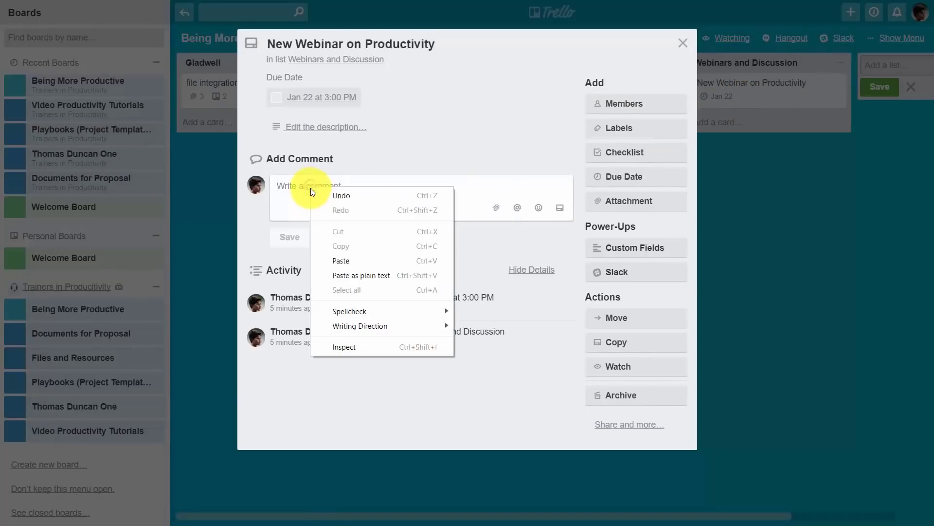
click(344, 261)
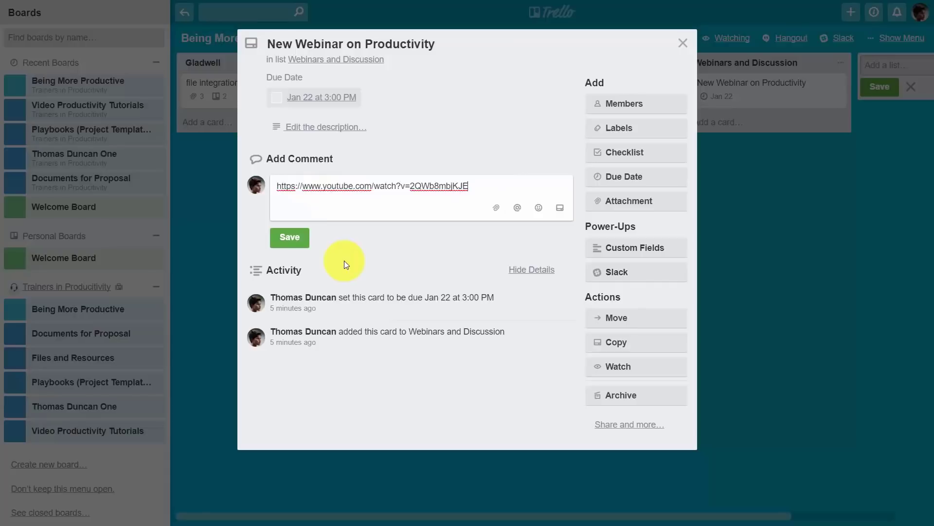
click(290, 238)
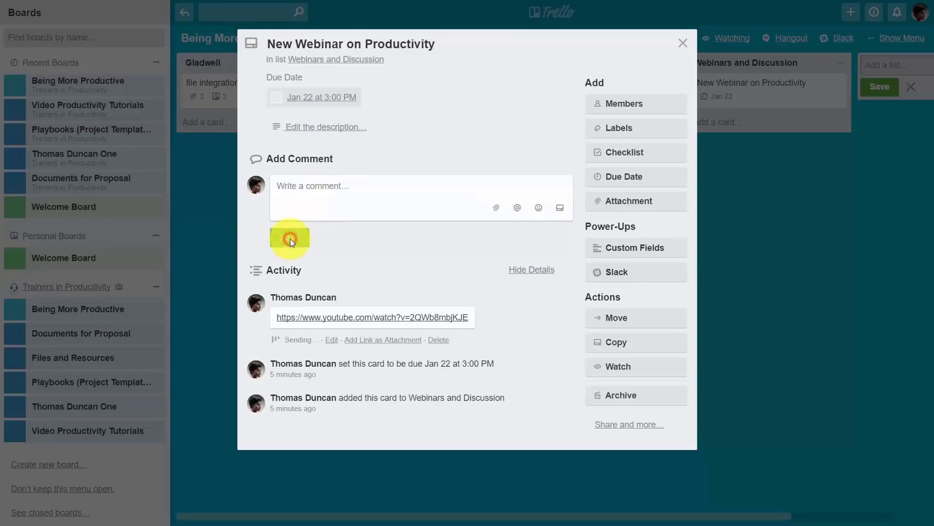
scroll(460, 243, down, 1)
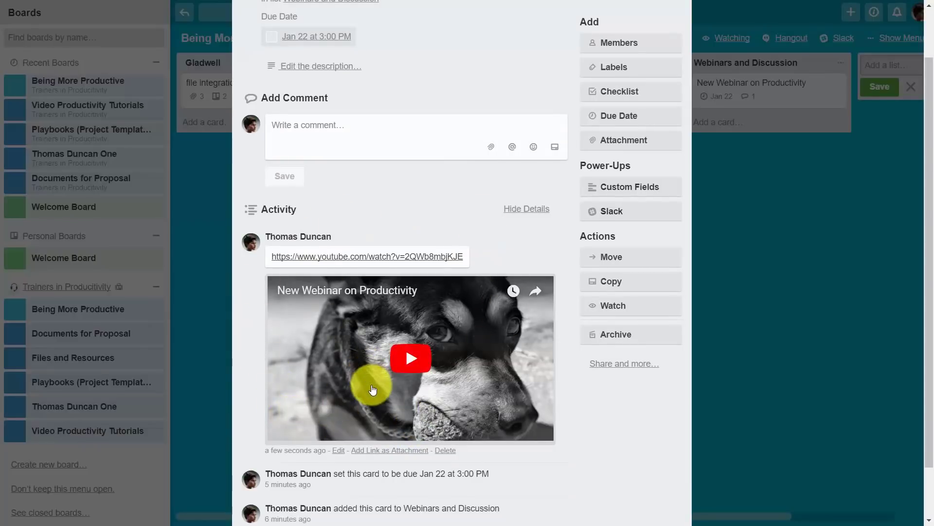
key(alt+Tab)
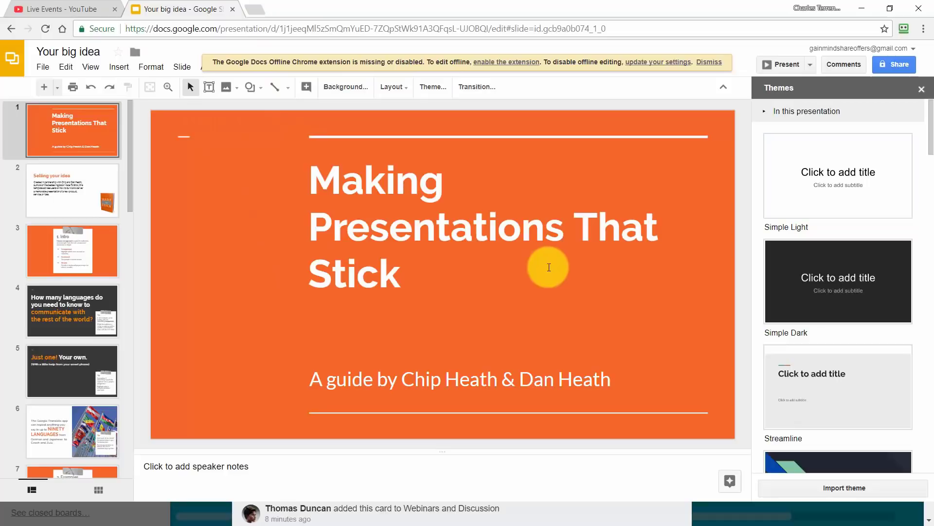
Step: Present the deck in Presenter view and start a new audience Q&A session
click(809, 64)
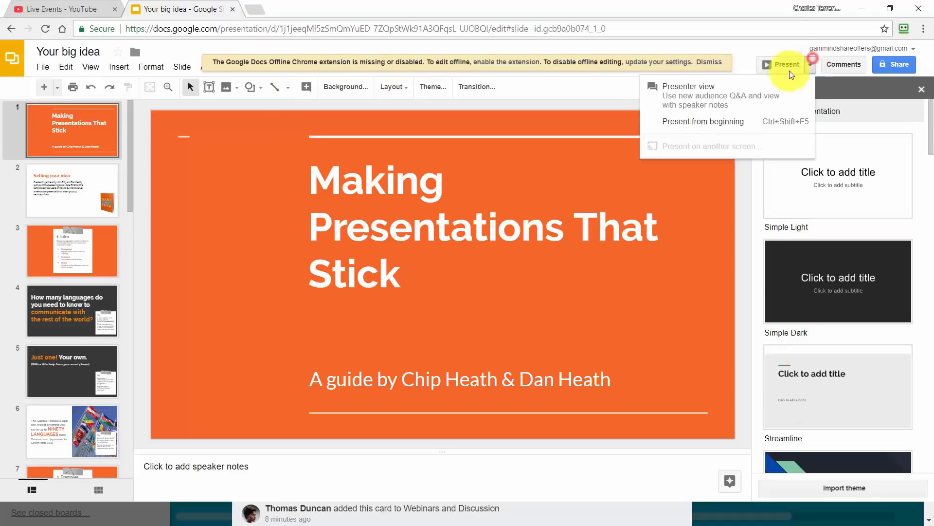
click(695, 96)
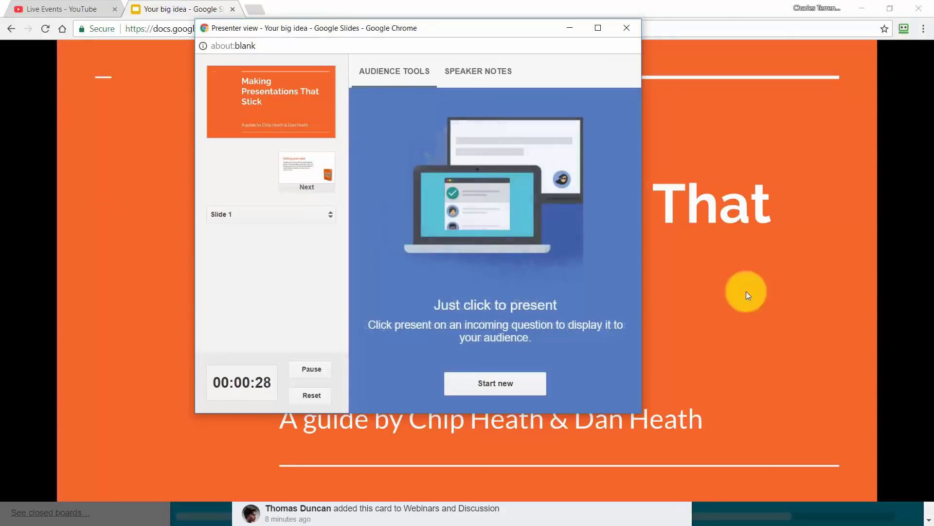
click(494, 383)
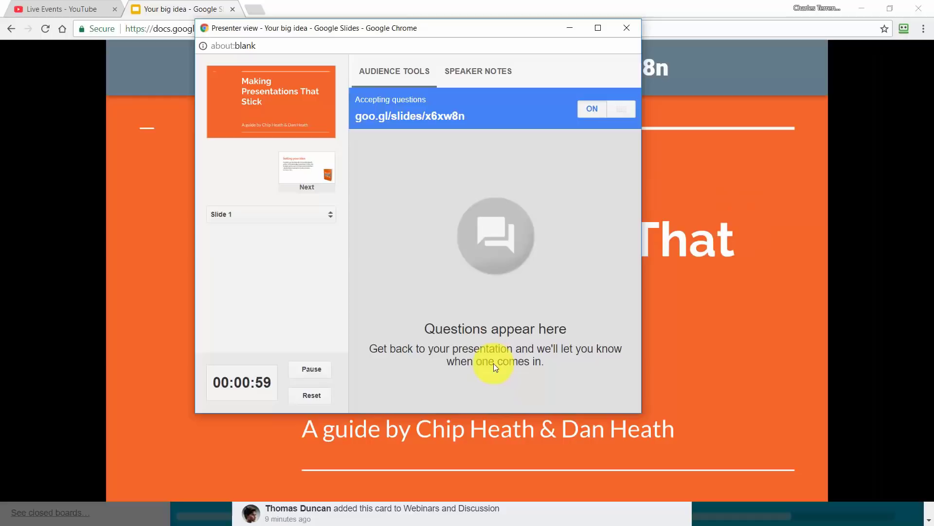
Step: Copy the Q&A link and submit the question 'How can I be More productive today?'
drag(466, 116, 357, 122)
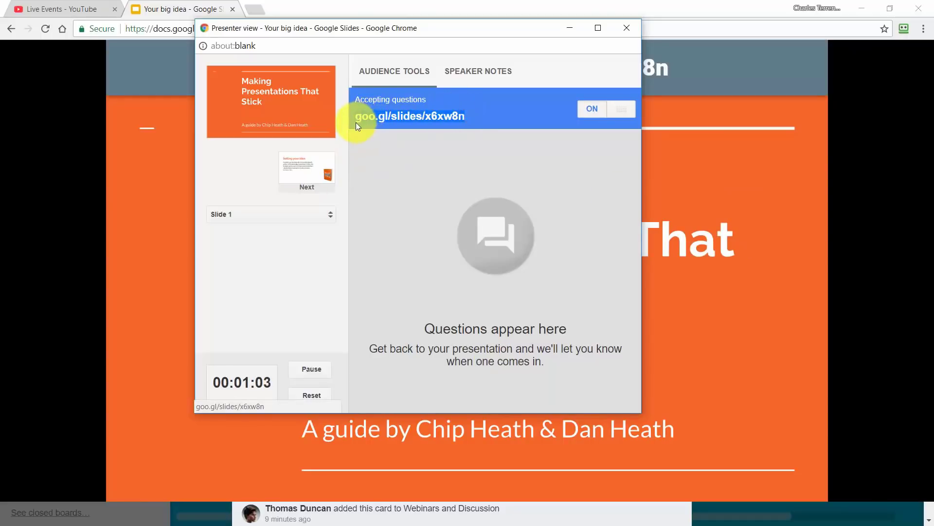
right_click(356, 123)
click(381, 197)
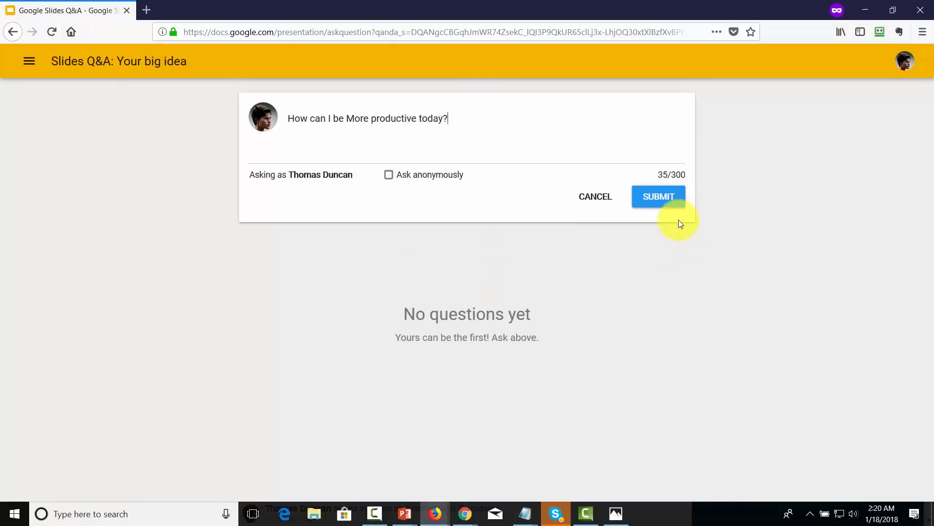
click(662, 198)
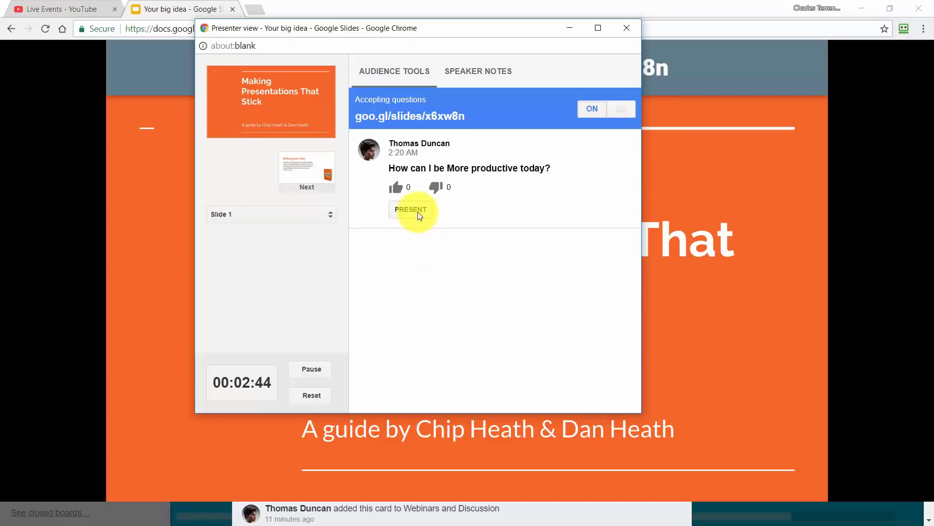
Step: Present the productivity question on the slide and bring the main presentation window forward
click(415, 209)
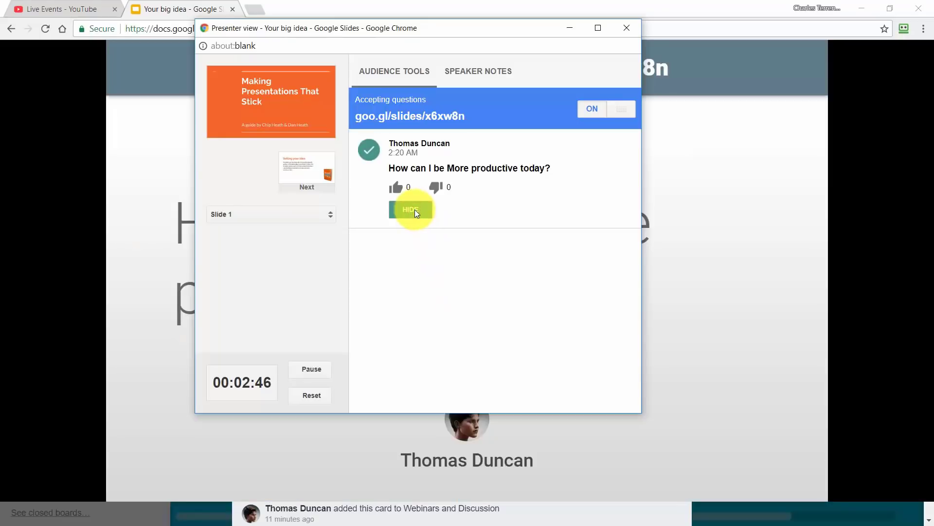
click(690, 325)
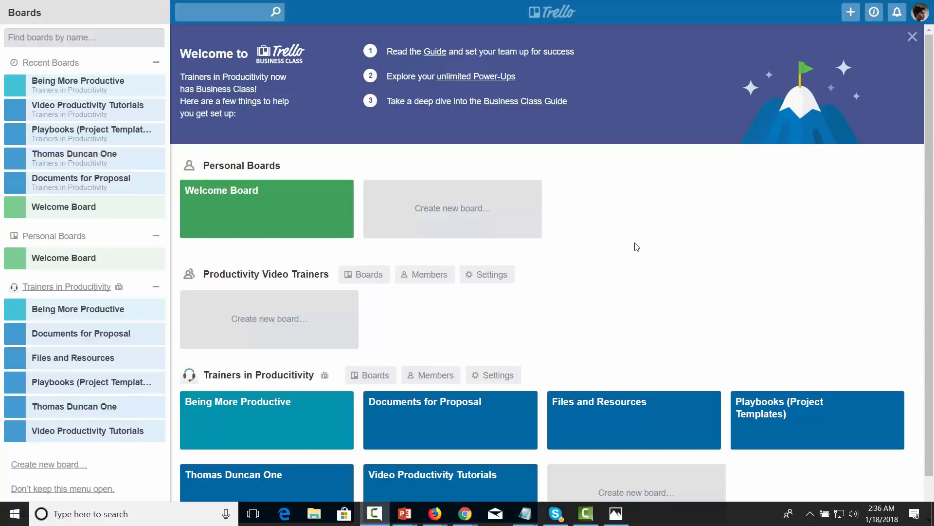
Step: Open the Being More Productive board and change its visibility from Team Visible to Public
scroll(637, 247, down, 1)
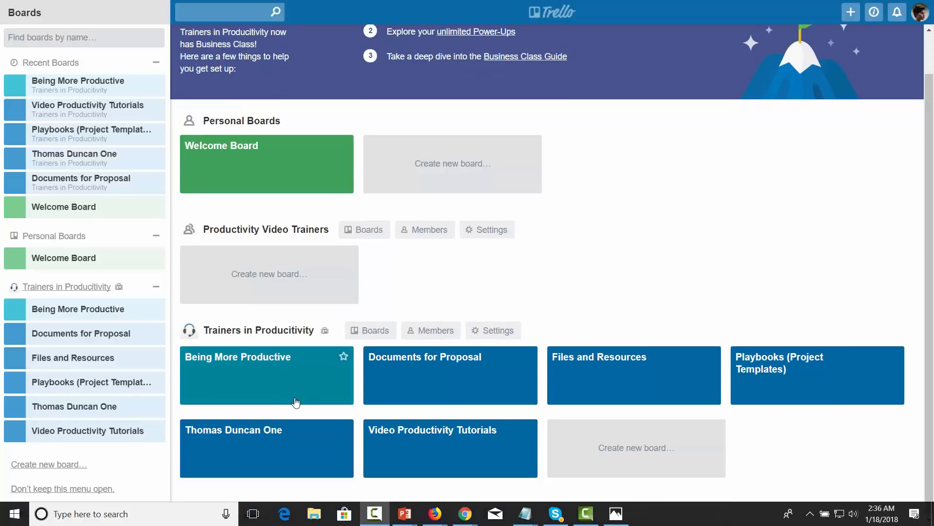
click(266, 359)
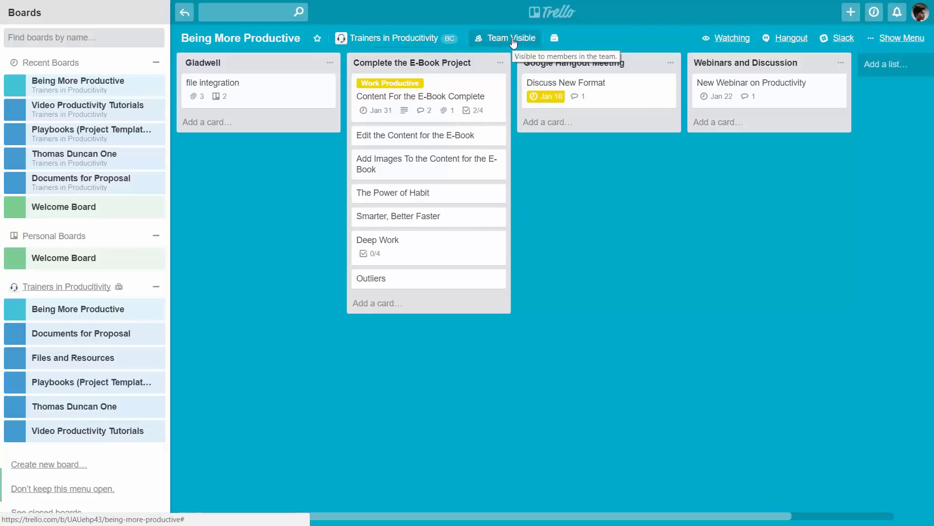
click(513, 43)
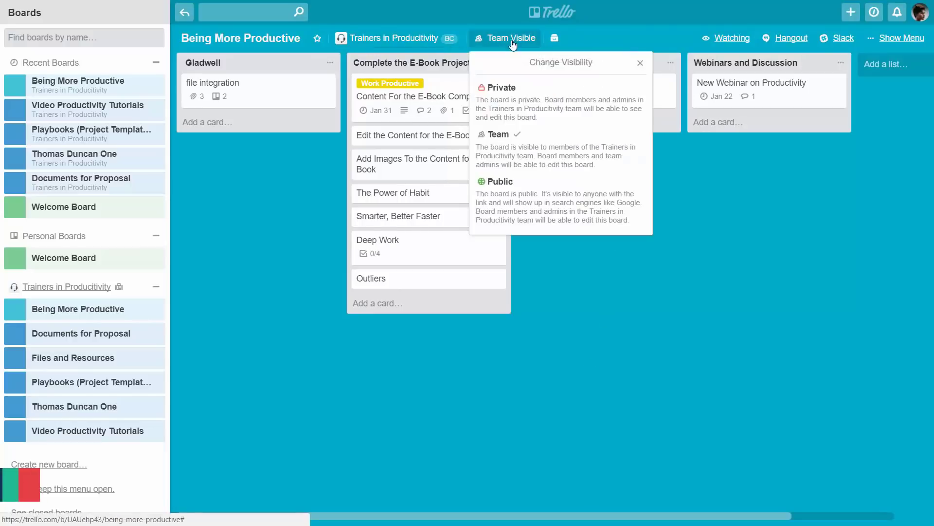
click(516, 212)
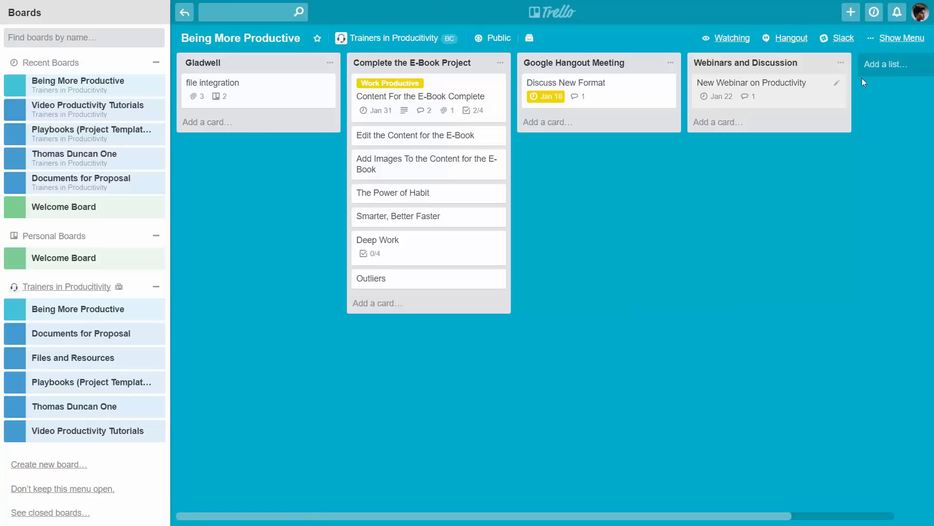
Step: Set the board's Commenting Permissions to Public members in Menu > More > Settings
click(897, 39)
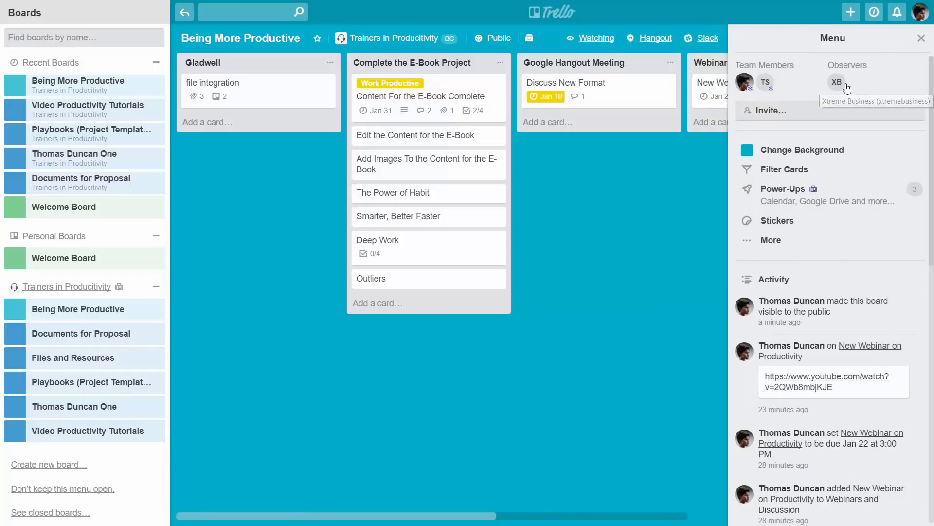
click(772, 240)
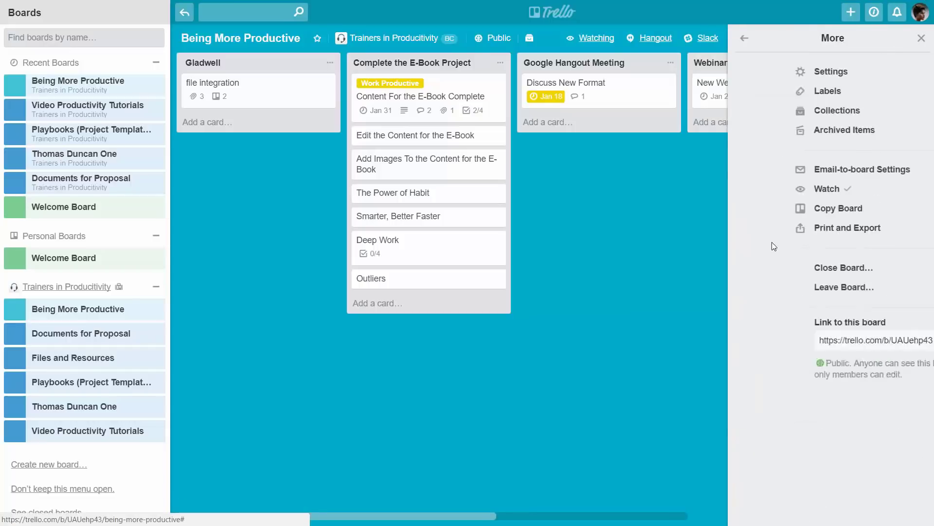
click(777, 72)
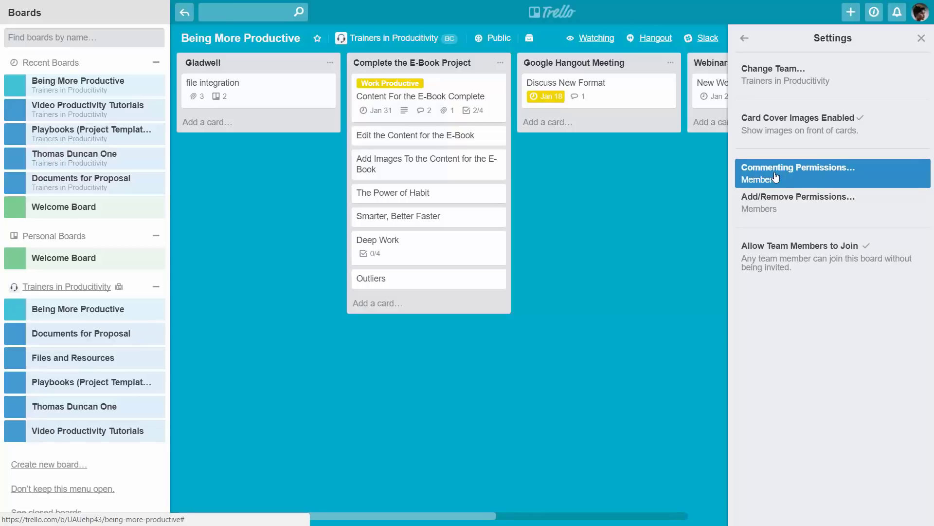
click(776, 178)
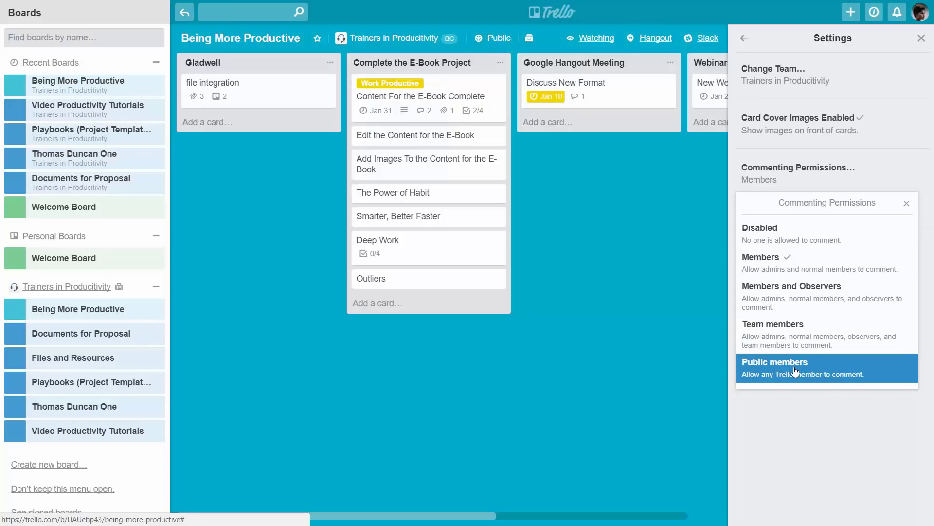
click(794, 370)
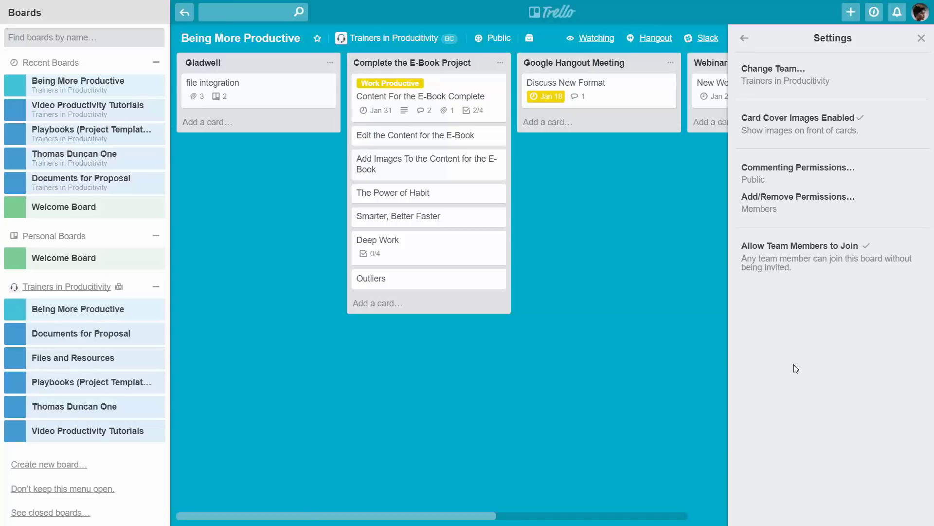
click(745, 38)
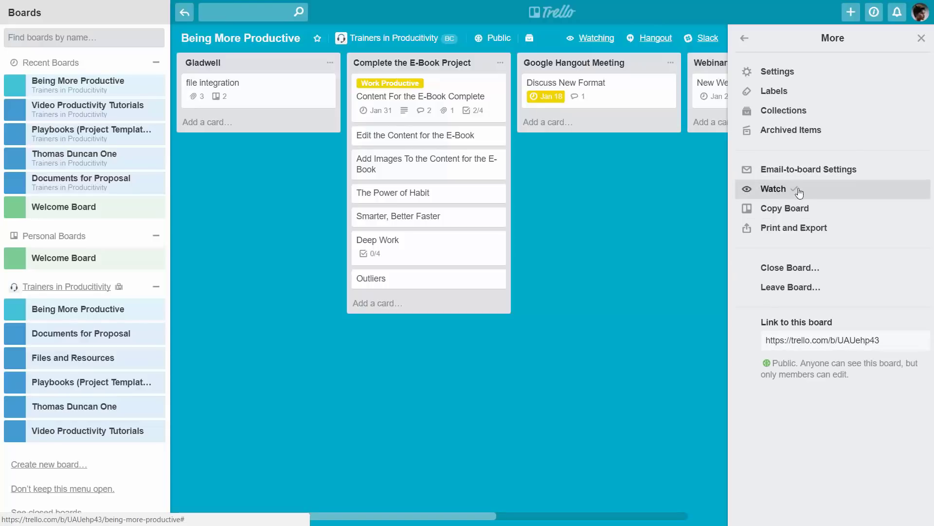
Step: Unwatch the Being More Productive board, select its link, and open the Power-Ups list
click(782, 191)
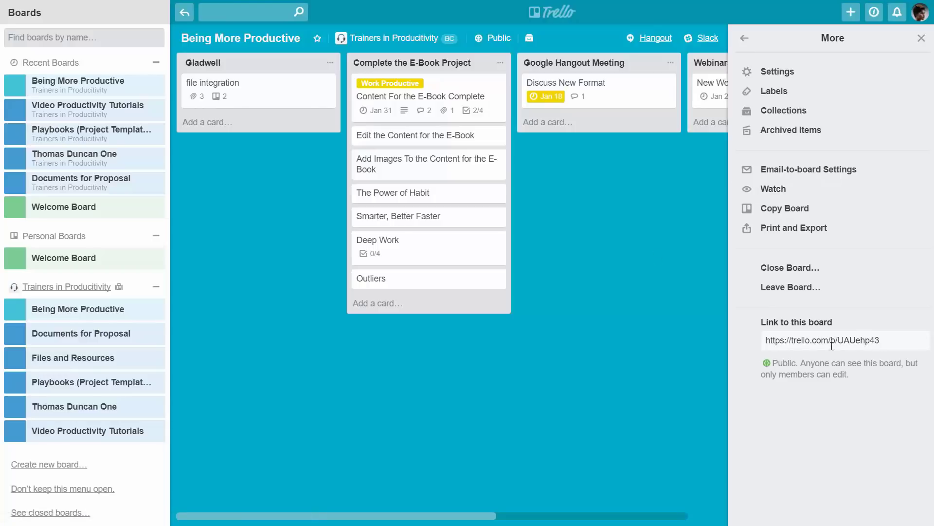
drag(881, 340, 758, 340)
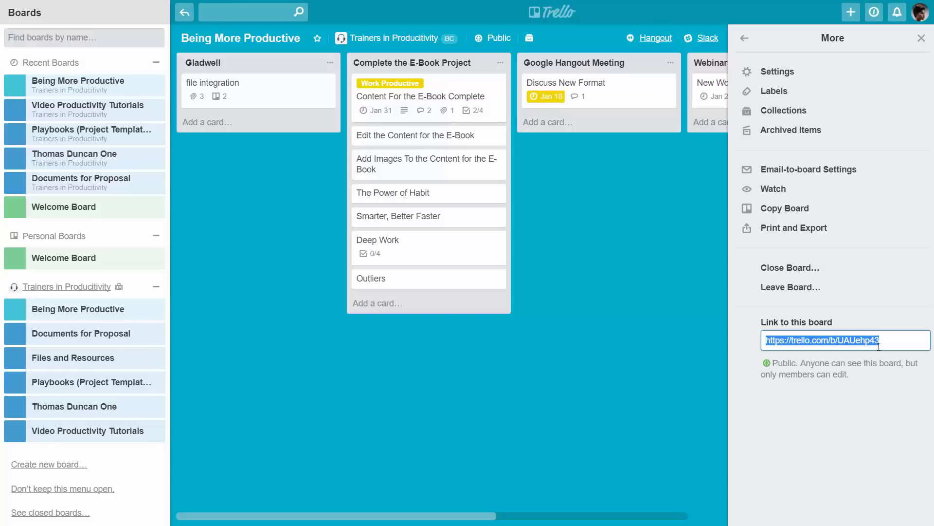
click(674, 194)
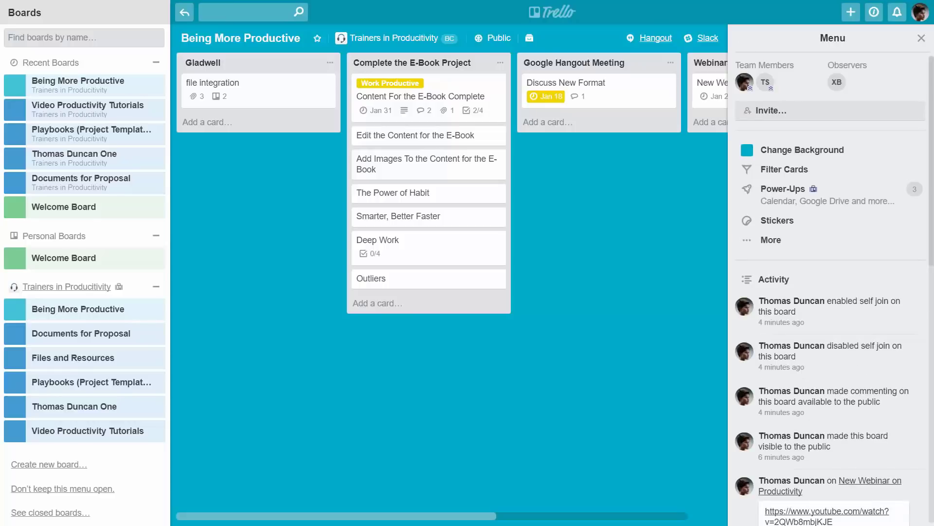
click(782, 190)
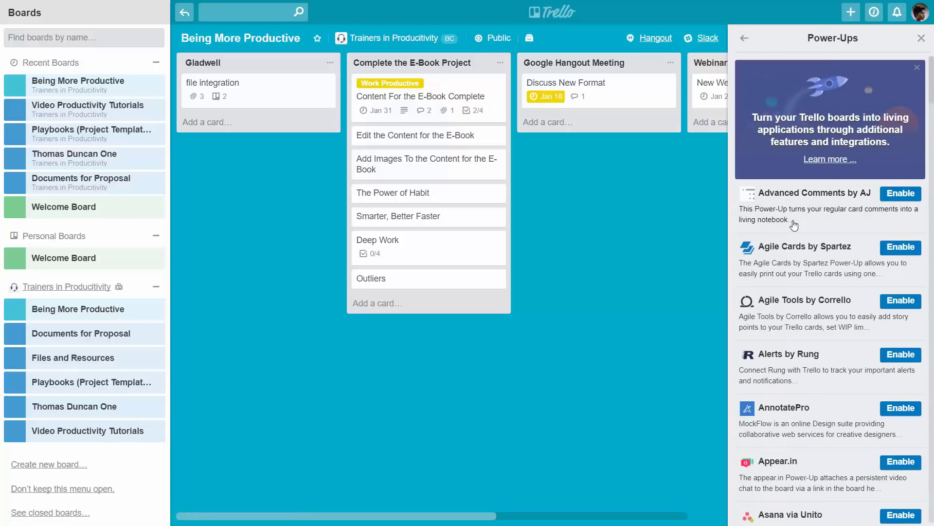
Step: Scroll through the Power-Ups catalogue to review the available add-ons
scroll(795, 224, down, 10)
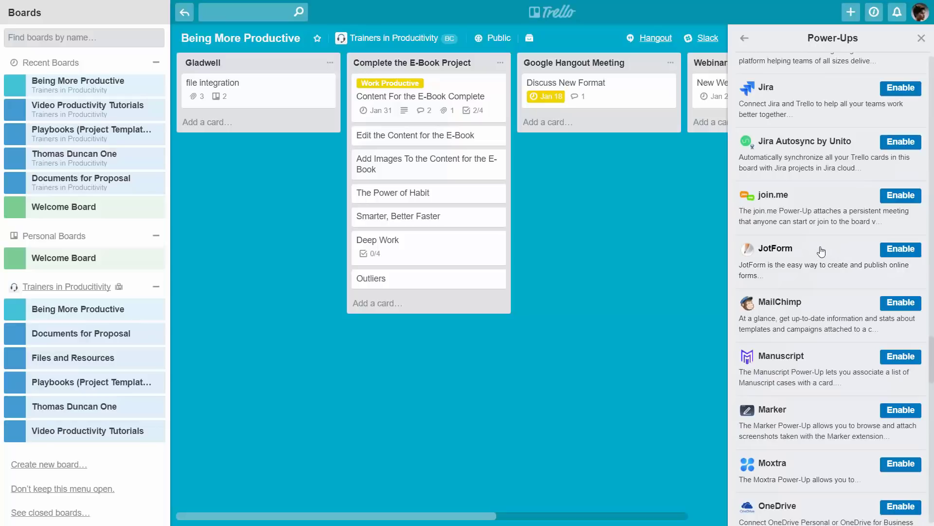
scroll(810, 258, down, 8)
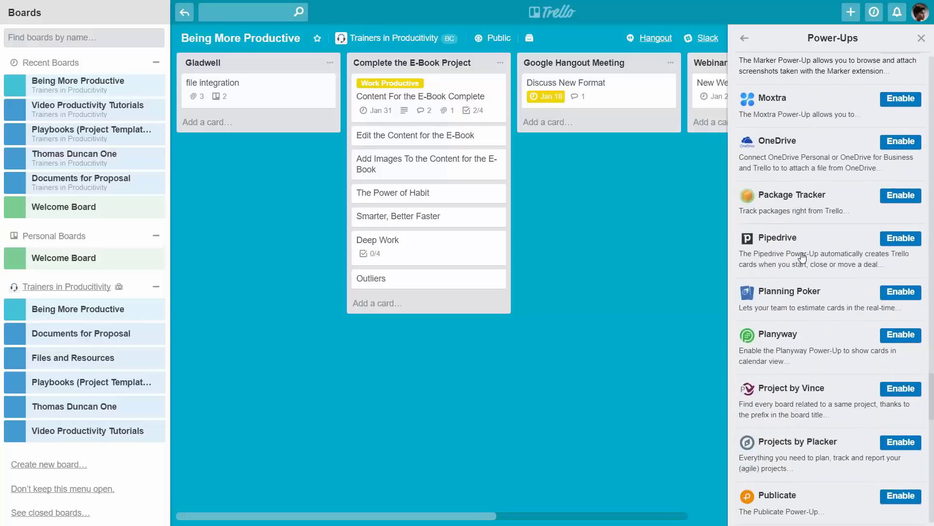
scroll(802, 257, down, 6)
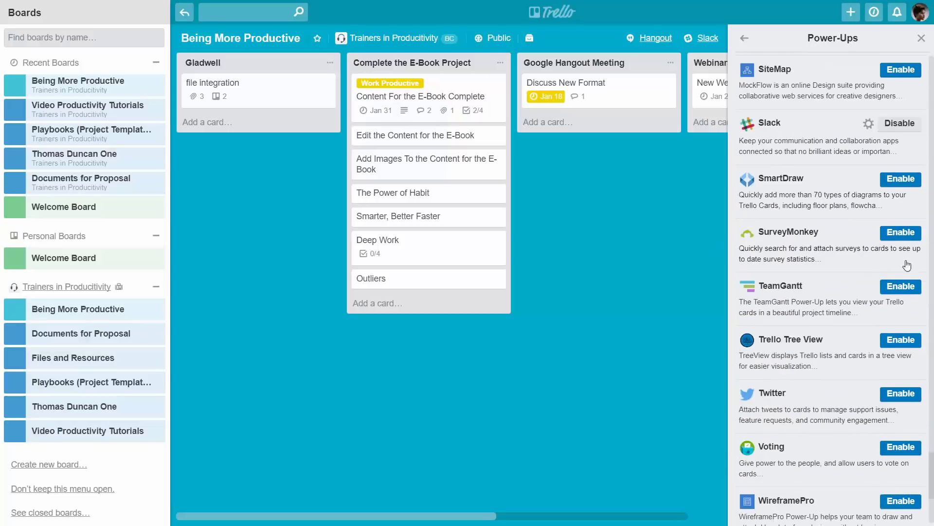
scroll(828, 235, up, 15)
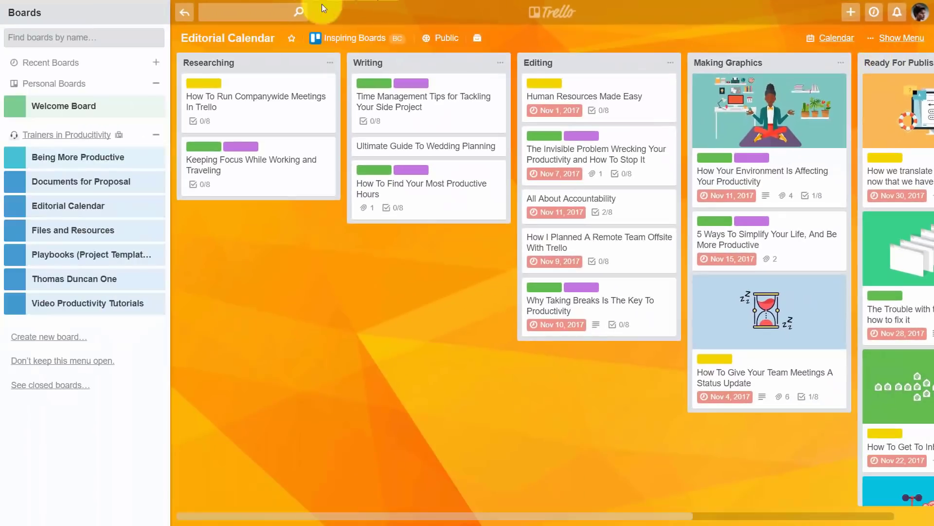
Step: Open the How To Run Companywide Meetings In Trello card and start adding a checklist item
click(249, 96)
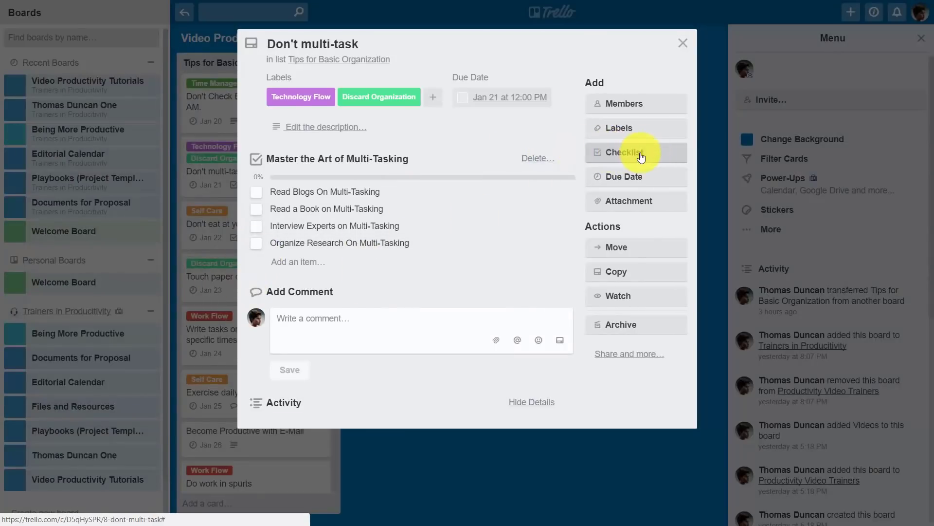
click(305, 262)
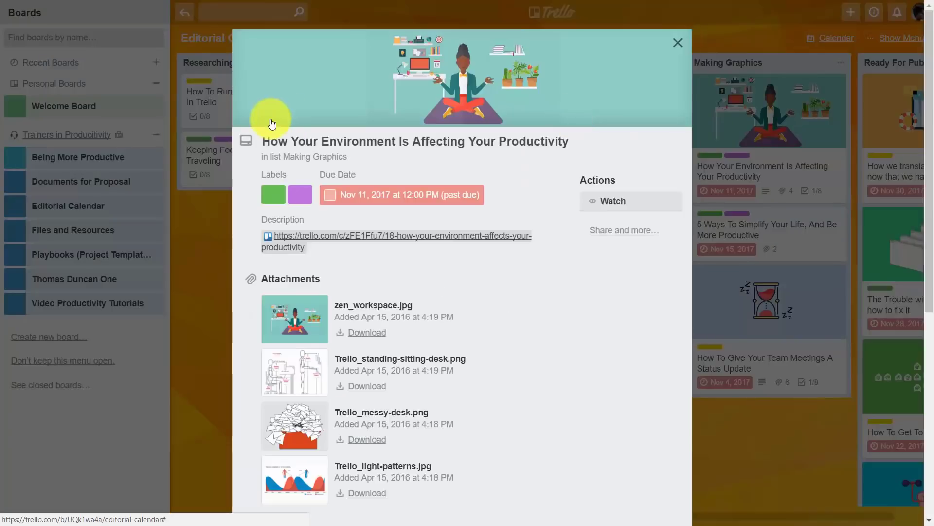
Step: Scroll through the How Your Environment Is Affecting Your Productivity card's details, then close it
scroll(492, 156, down, 3)
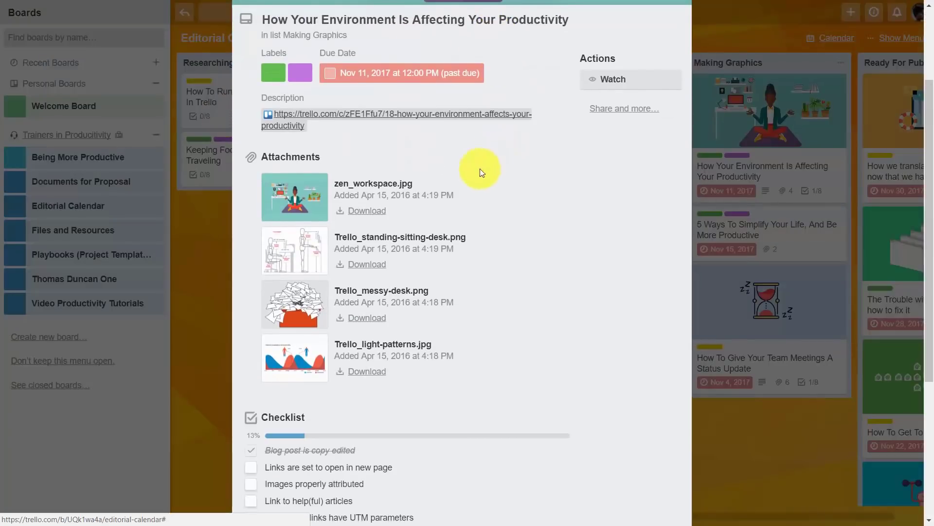
scroll(446, 171, down, 2)
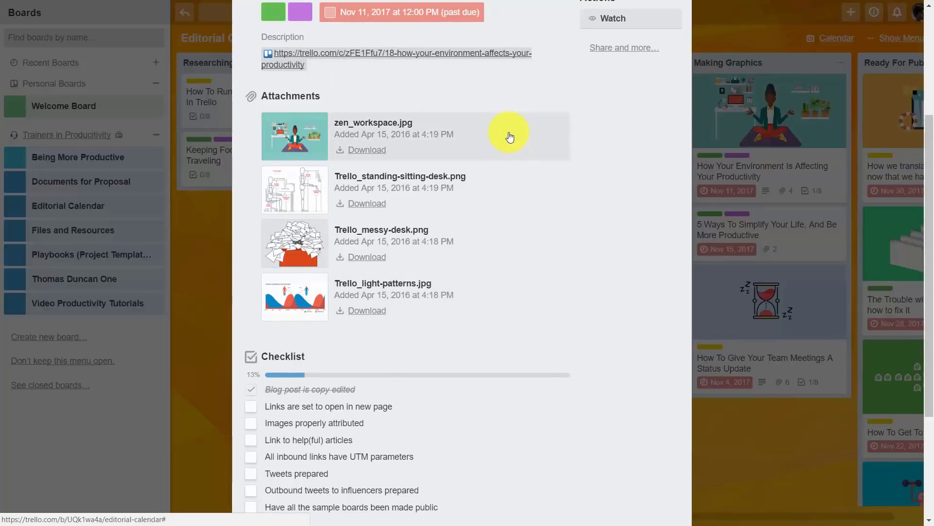
key(Escape)
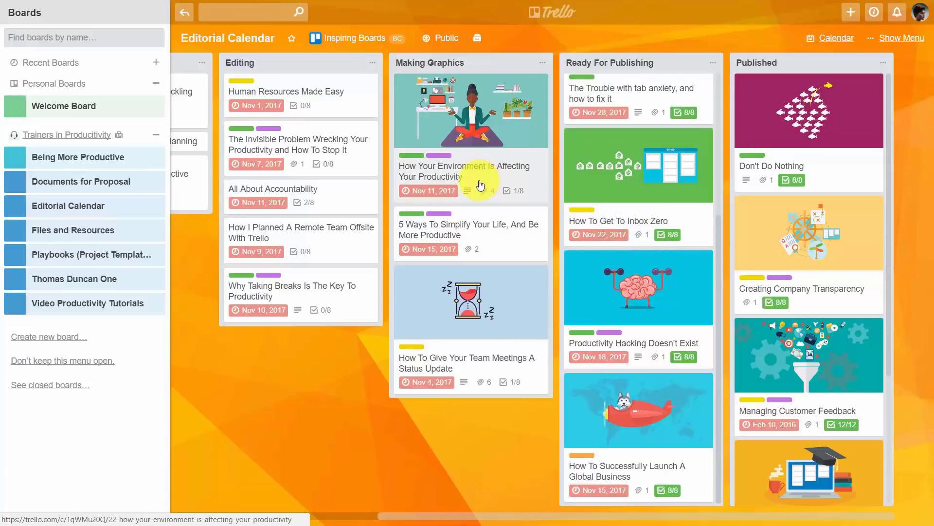
Step: Scroll the Editorial Calendar lists and switch the board to Calendar view
scroll(599, 196, up, 5)
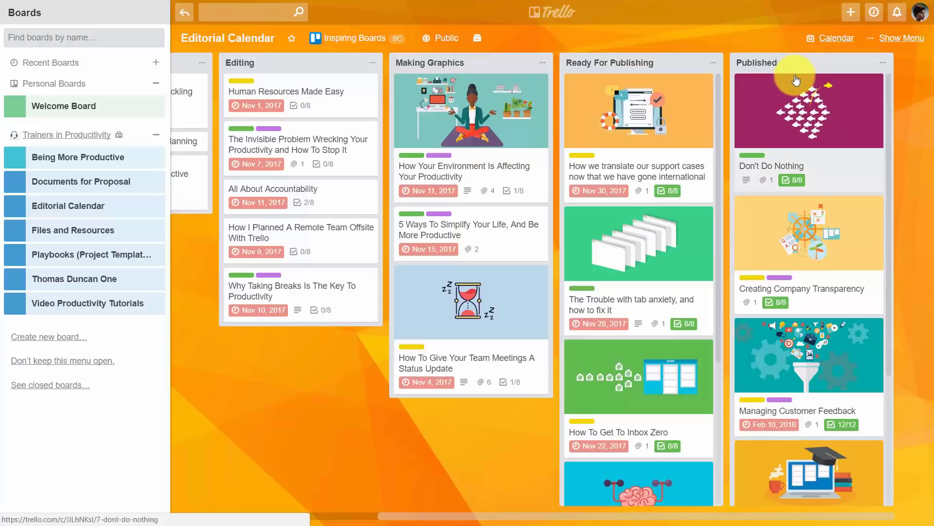
scroll(795, 81, down, 4)
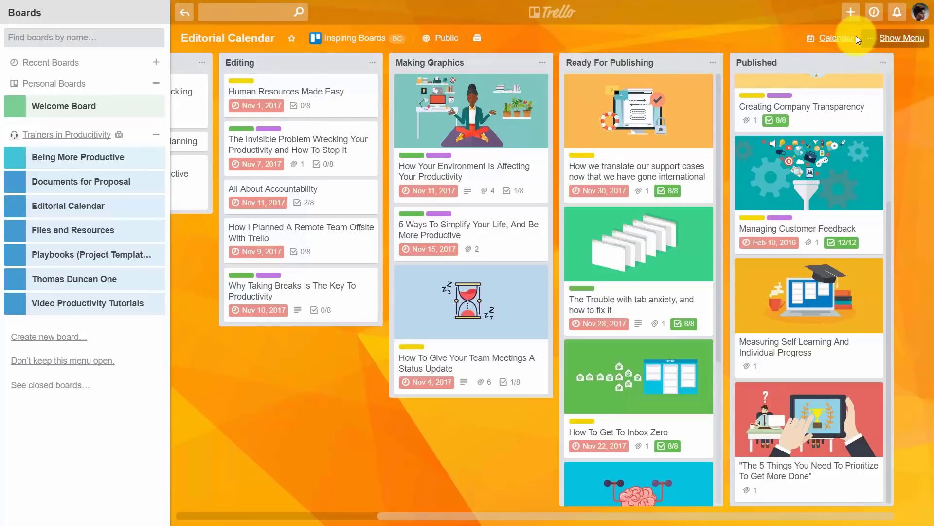
click(831, 39)
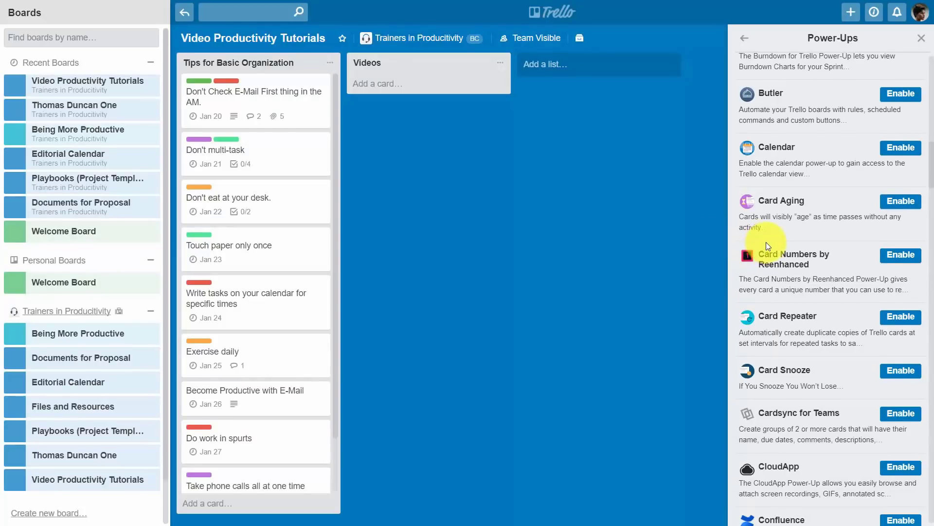
Step: Enable the Calendar Power-Up on Video Productivity Tutorials and open its settings
scroll(766, 242, up, 1)
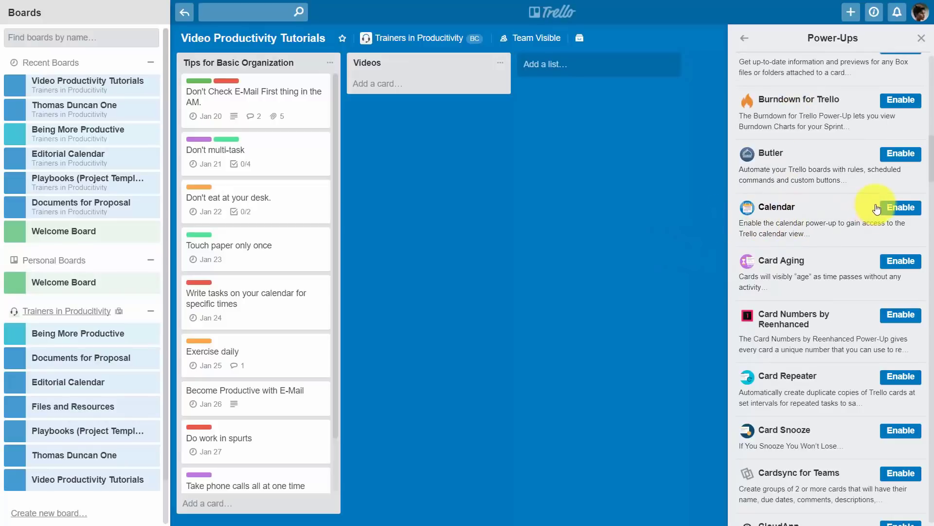
click(892, 206)
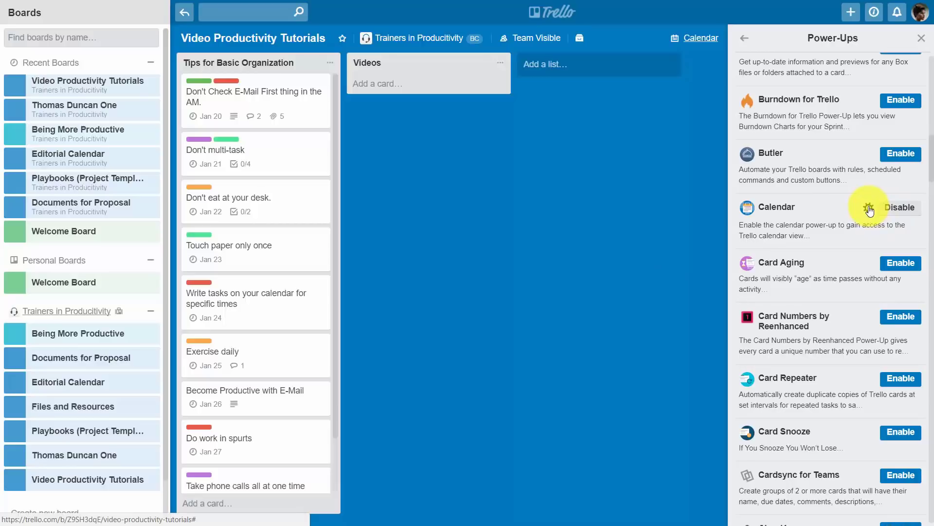
click(869, 209)
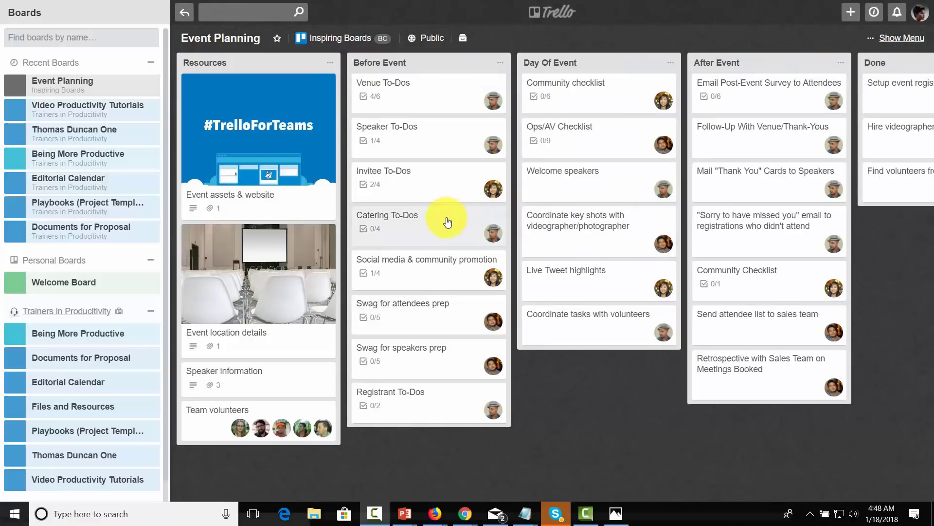
Step: Check the Venue To-Dos card, then open The Power of Habit card's member list
click(410, 96)
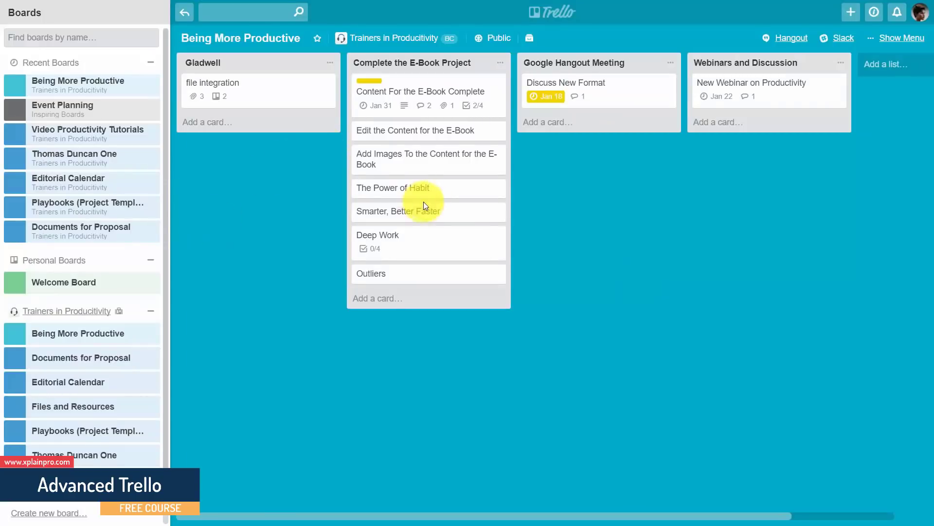
click(425, 190)
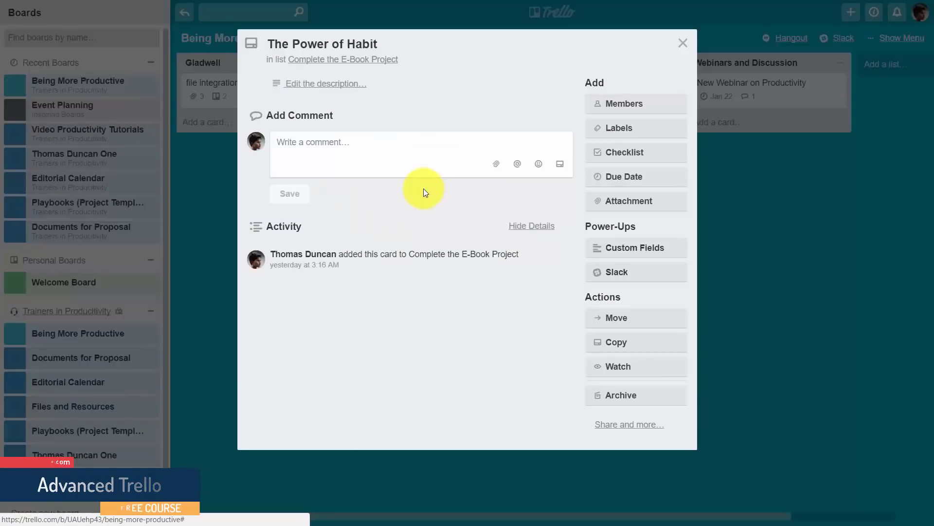
click(614, 105)
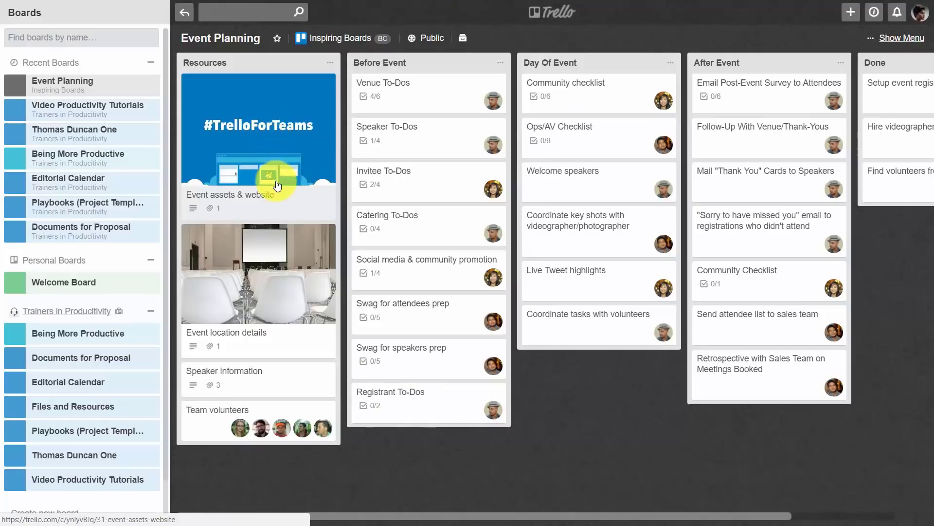
Step: Glance at the Speaker To-Dos card, then reveal the board menu's More options with the board link
click(412, 145)
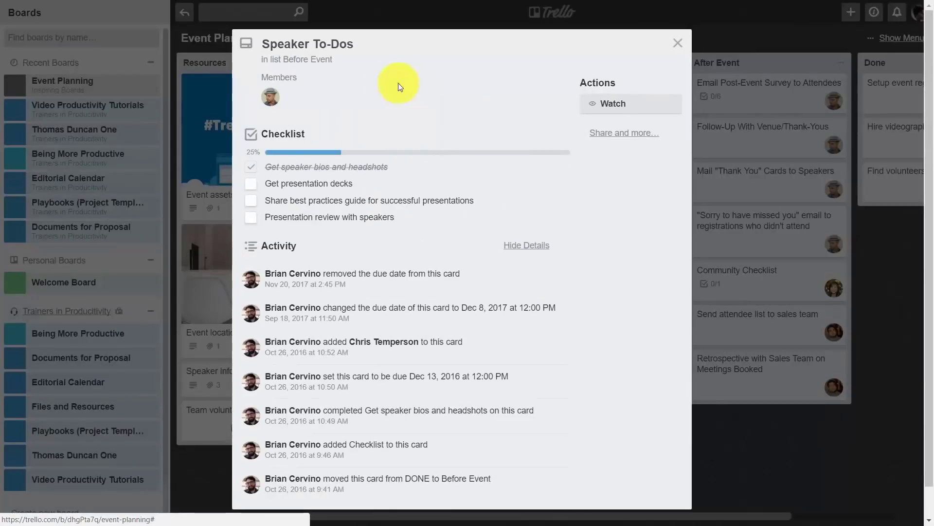
key(Escape)
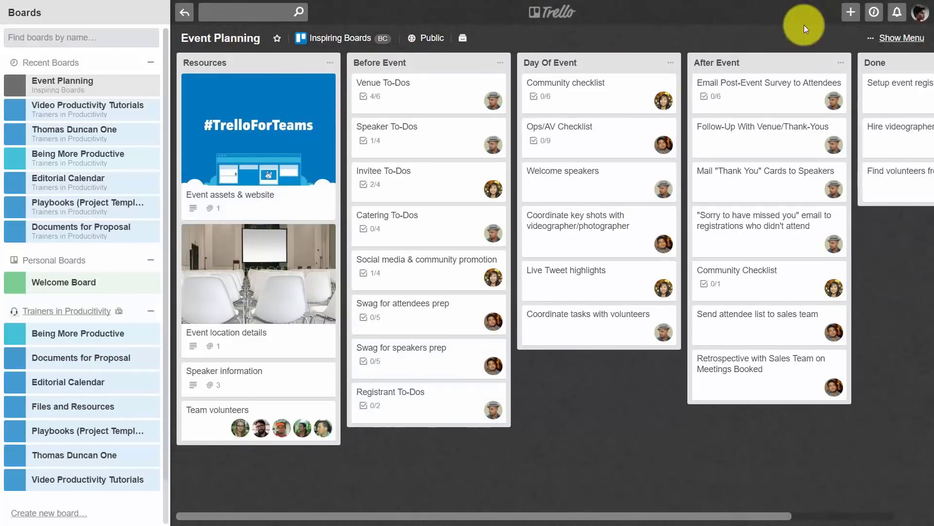
click(902, 38)
click(774, 148)
click(812, 262)
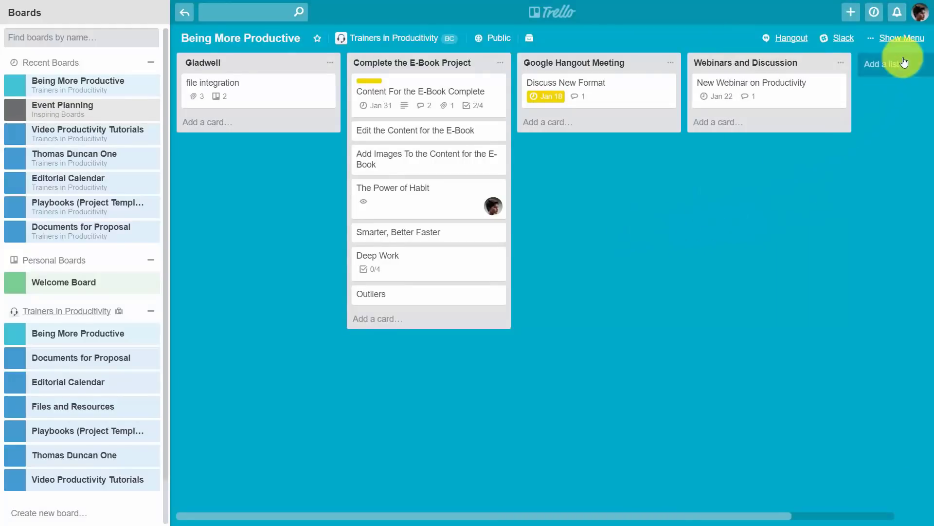
Step: Browse the background choices from the Being More Productive board menu
click(902, 43)
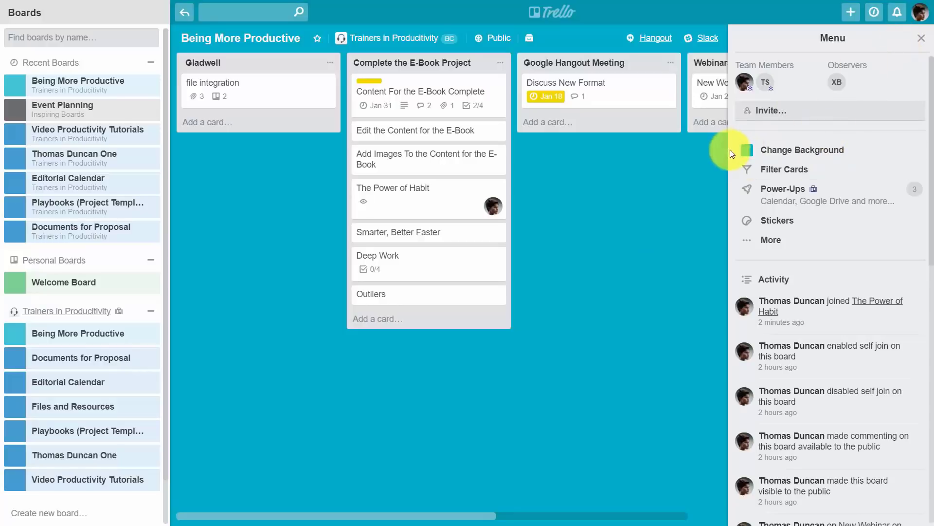
click(811, 151)
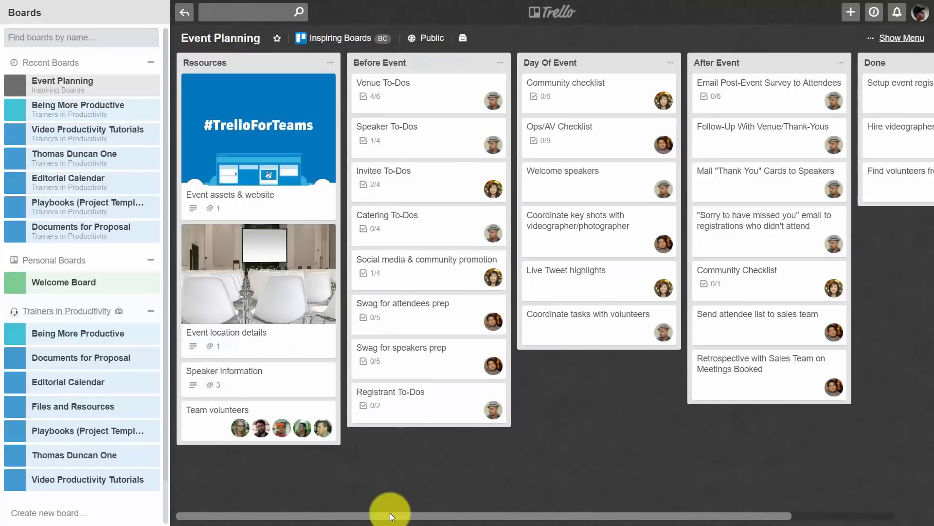
Step: Copy Event Planning with Copy Board into the Trainers in Productivity team, keeping cards
click(887, 40)
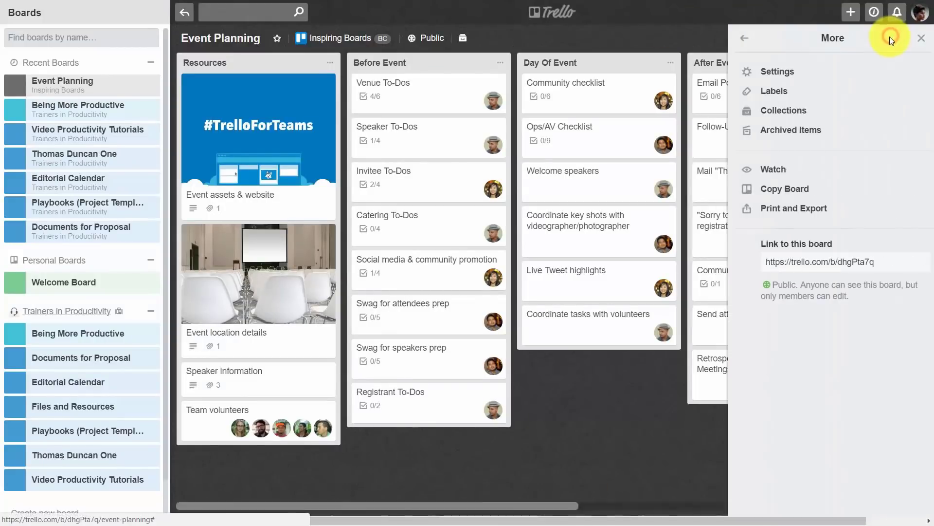
click(780, 192)
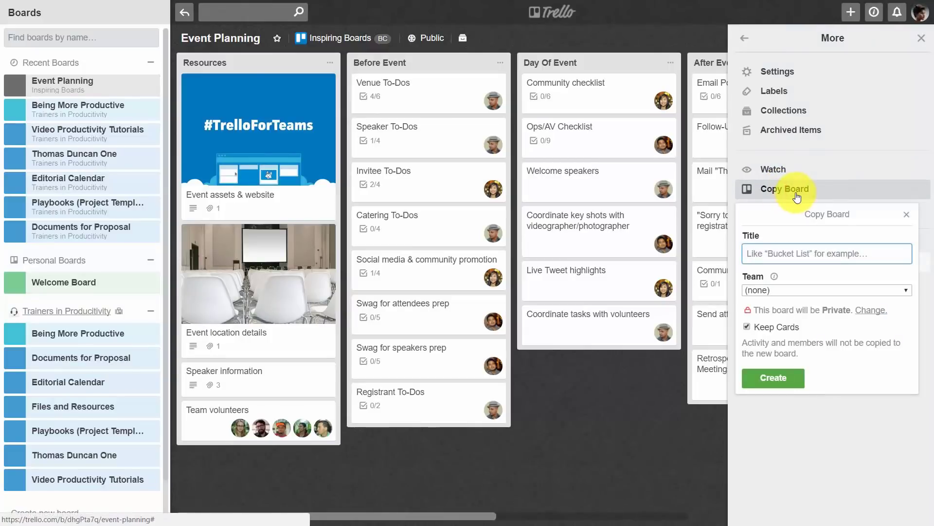
click(798, 292)
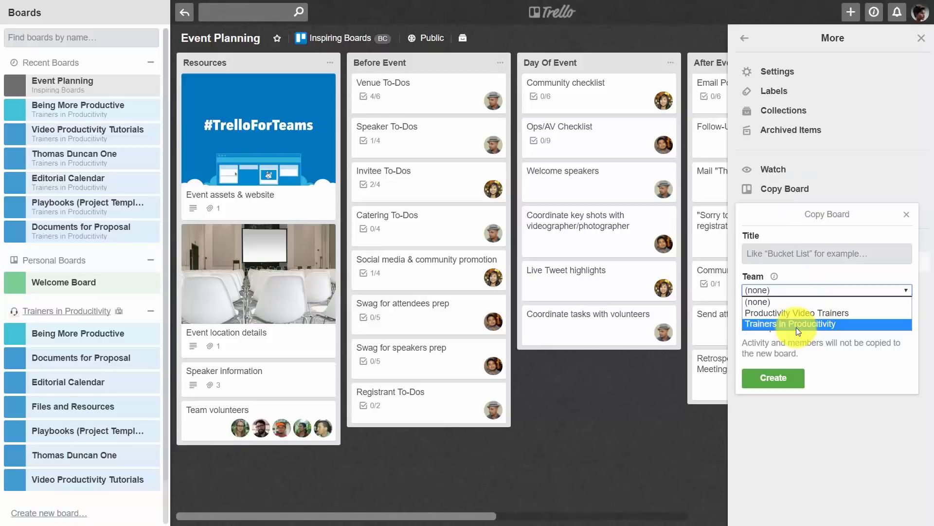
click(796, 327)
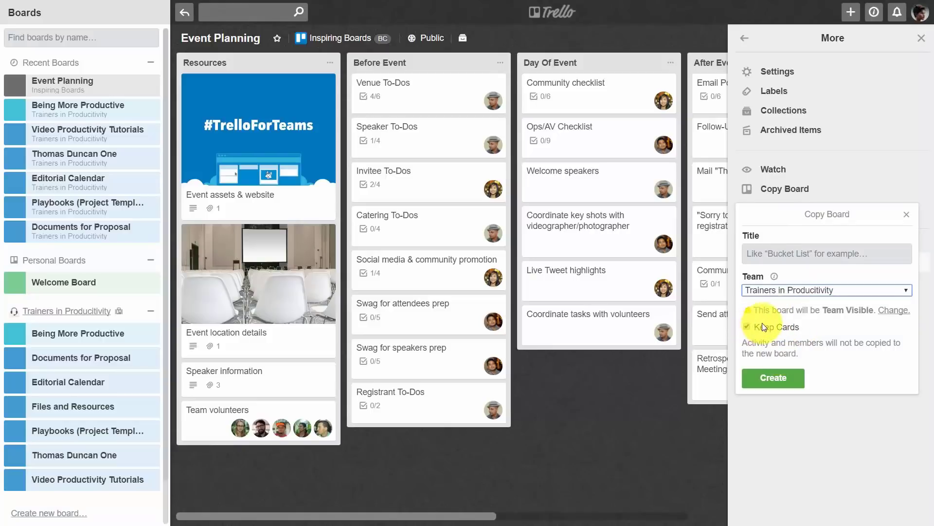
click(773, 378)
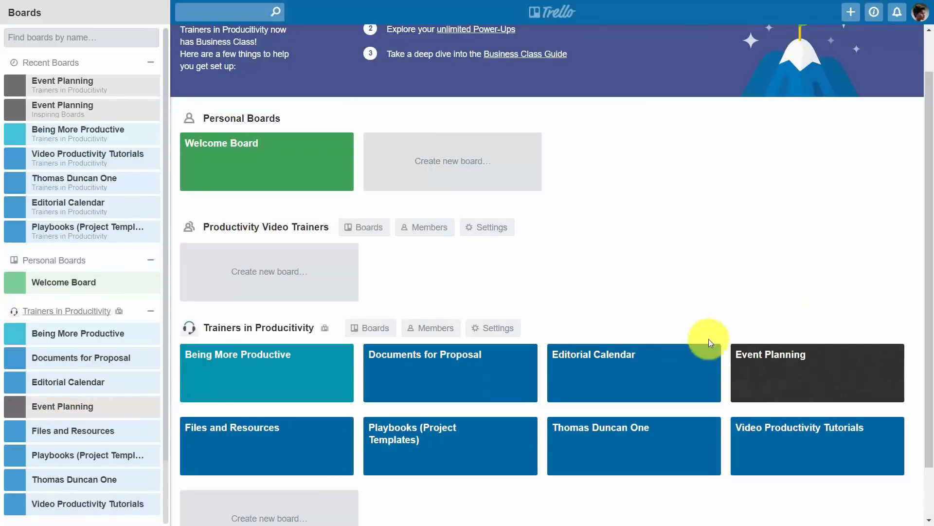
Step: Open the copied Event Planning board and start a new collection from its More menu
click(749, 359)
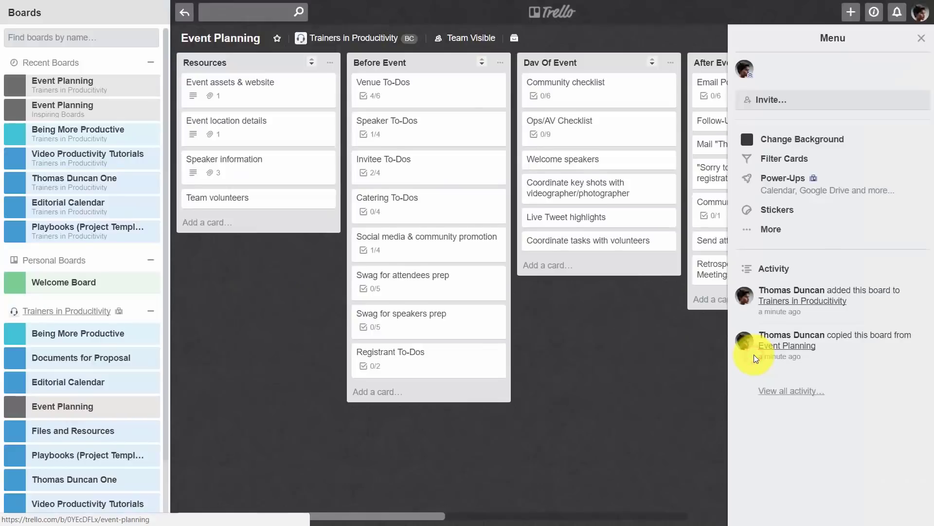
click(771, 229)
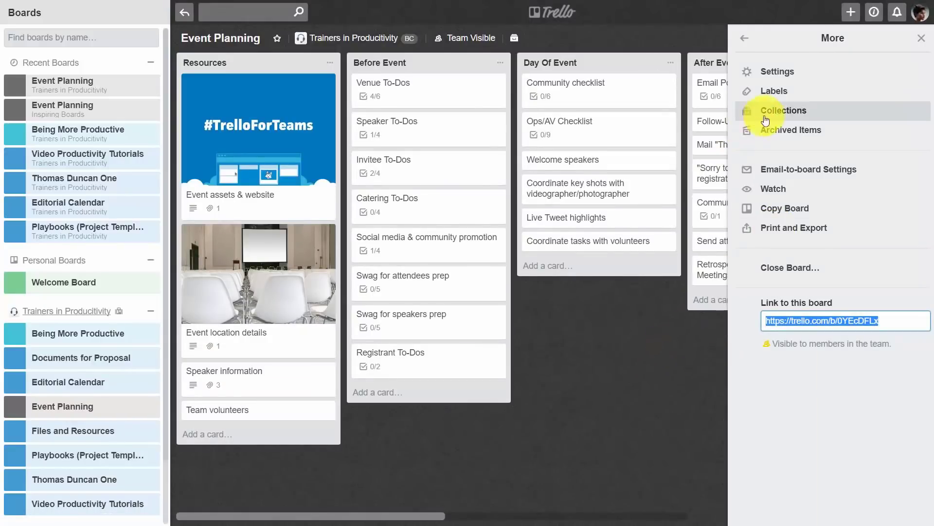
click(777, 110)
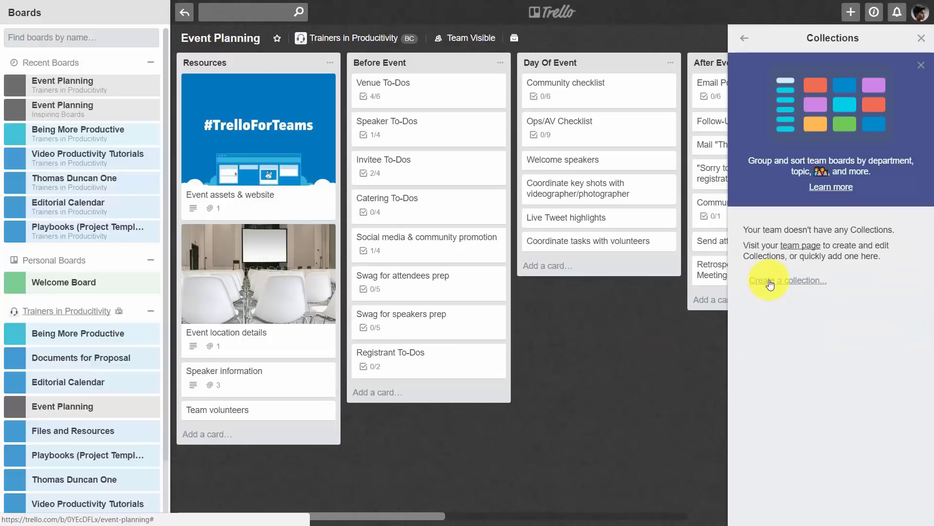
click(792, 282)
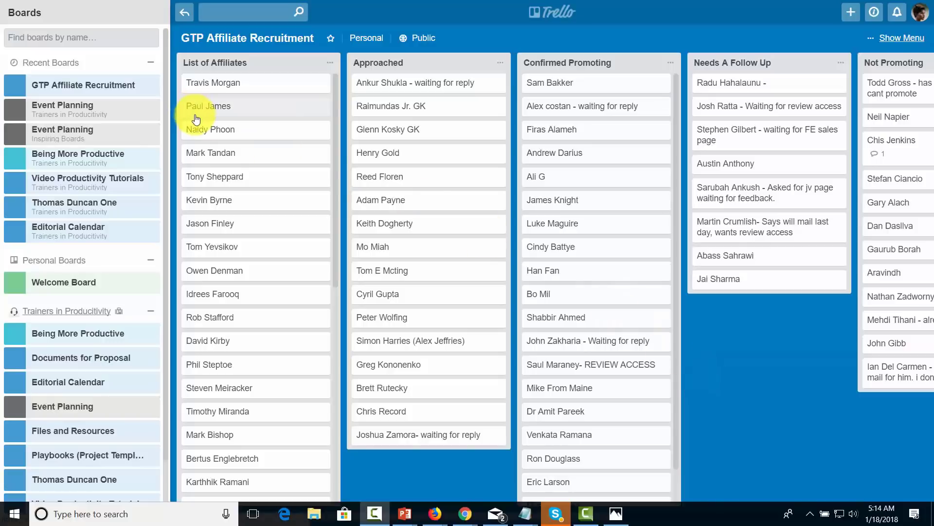
click(255, 79)
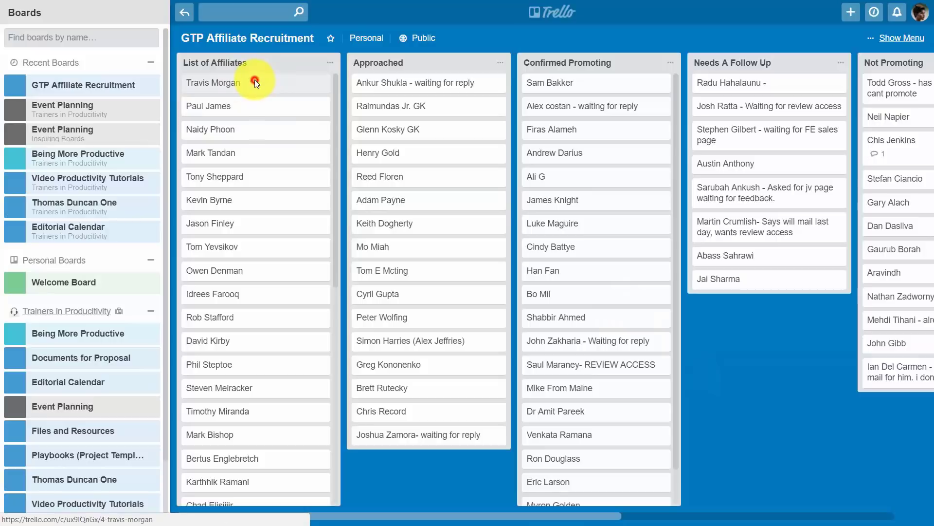
click(262, 82)
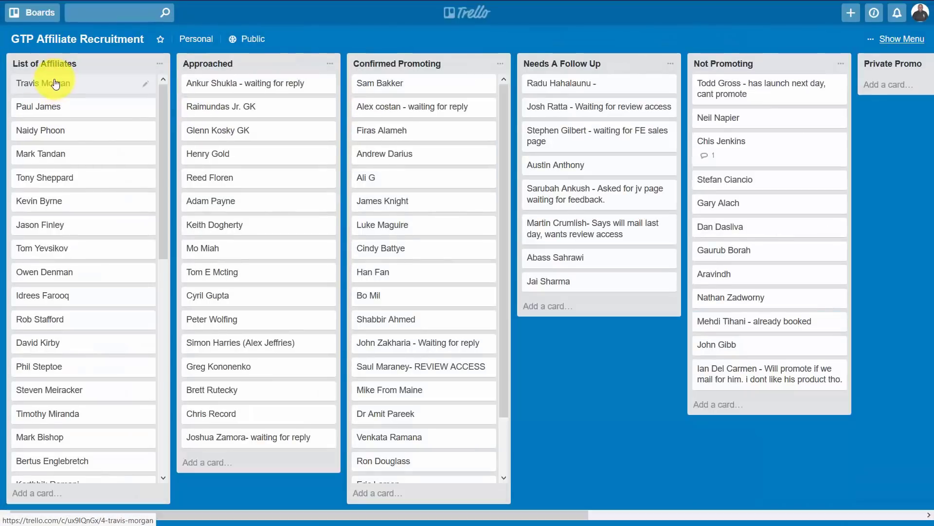
click(54, 79)
drag(56, 83, 226, 126)
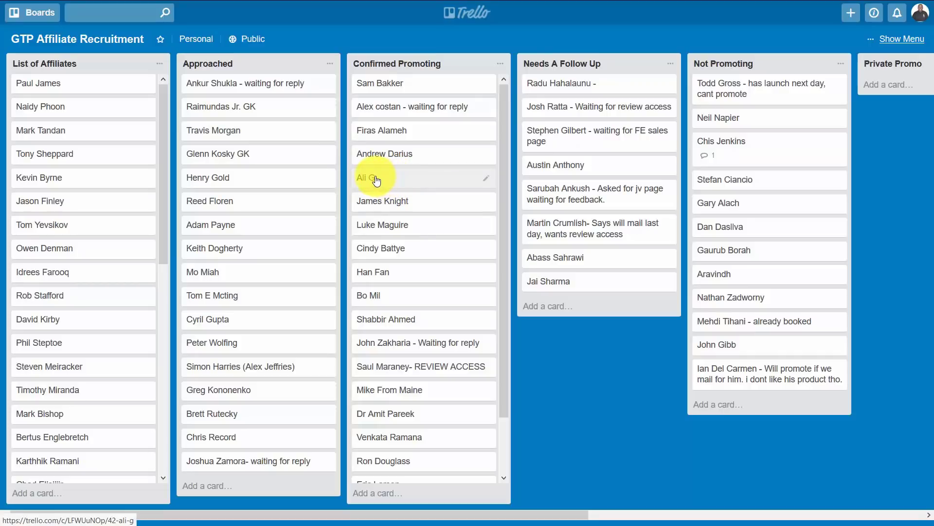
drag(372, 176, 547, 204)
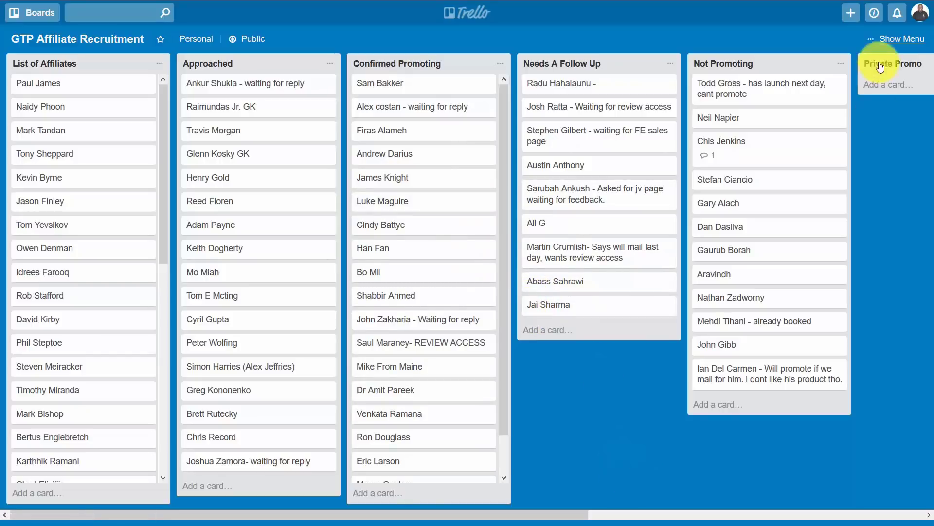
Step: Show the board's More options, then close the options panel
click(891, 38)
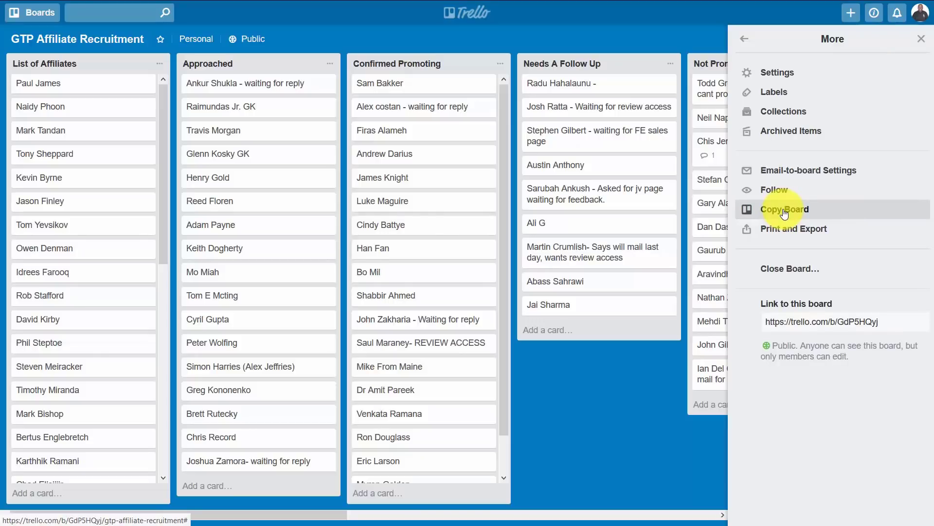
click(596, 431)
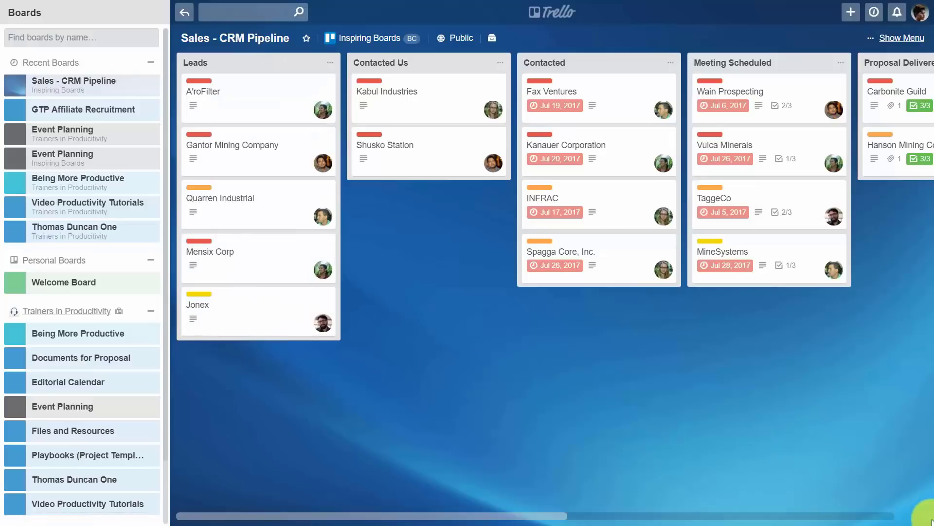
Step: Scroll to the Won and Lost lists and back, view the labels, then open A'roFilter
click(894, 515)
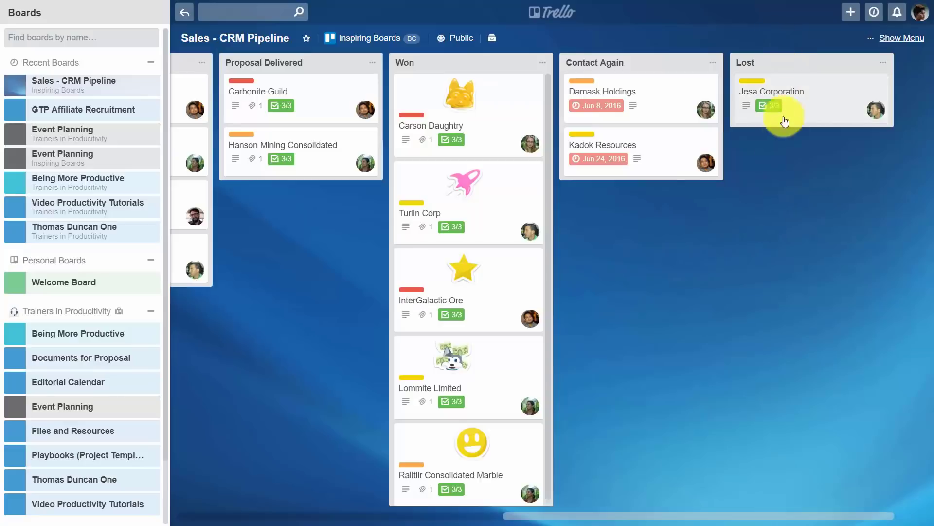
click(197, 515)
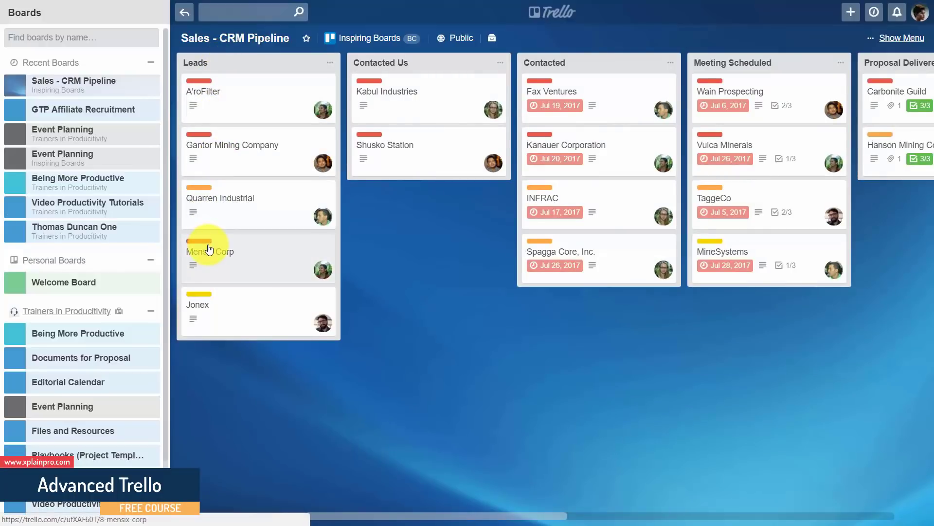
click(899, 39)
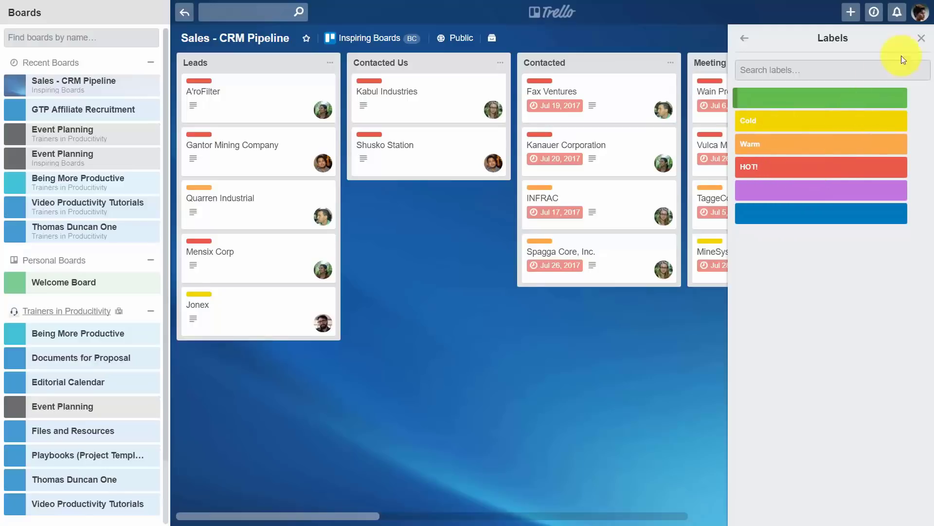
click(921, 37)
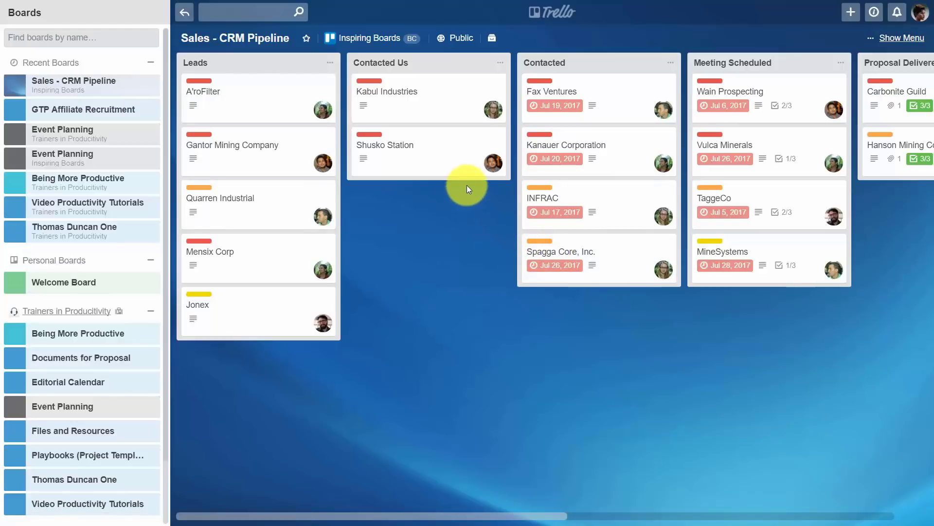
click(302, 115)
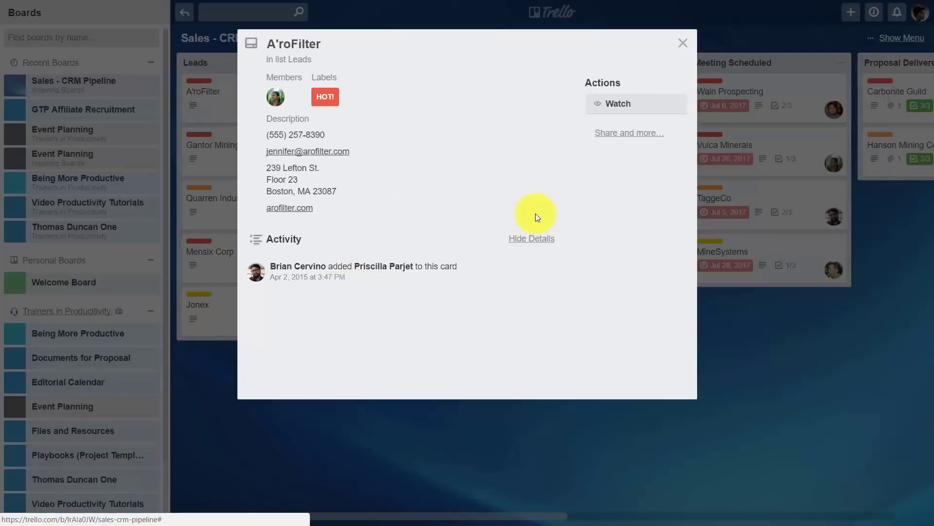
Step: Close A'roFilter, review Wain Prospecting, and scroll right to the Won, Contact Again and Lost lists
click(683, 43)
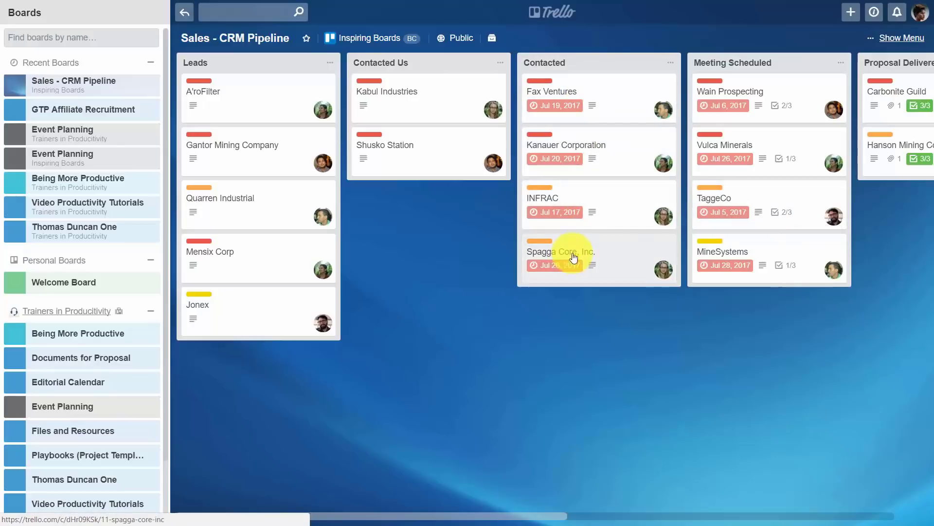
click(776, 105)
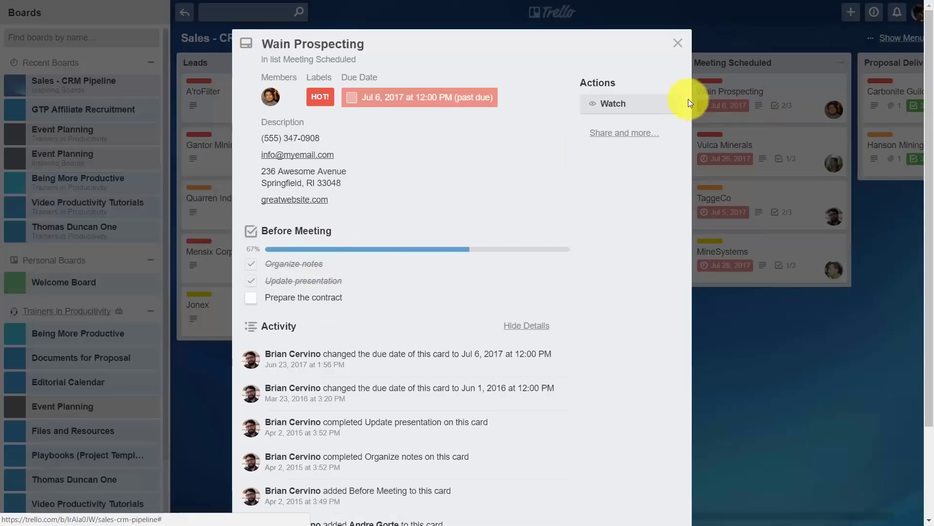
click(681, 47)
scroll(737, 445, right, 10)
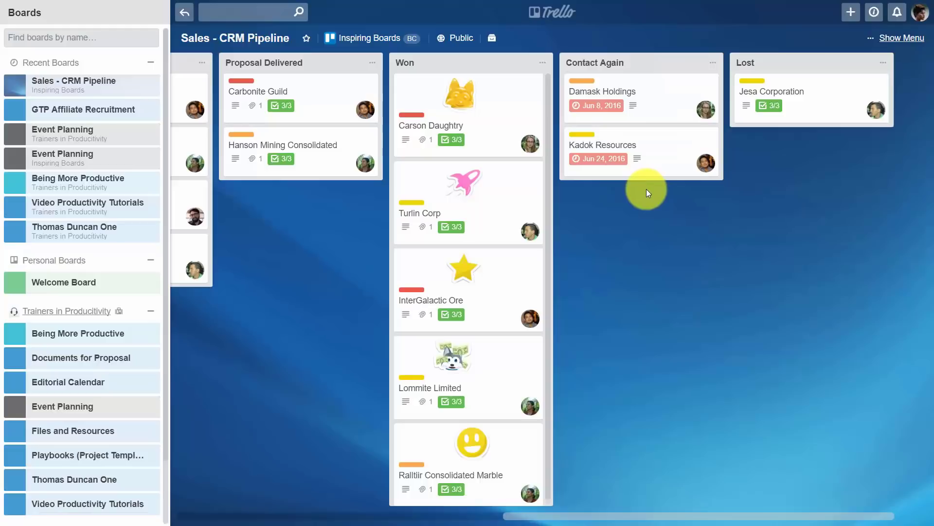
scroll(647, 189, left, 10)
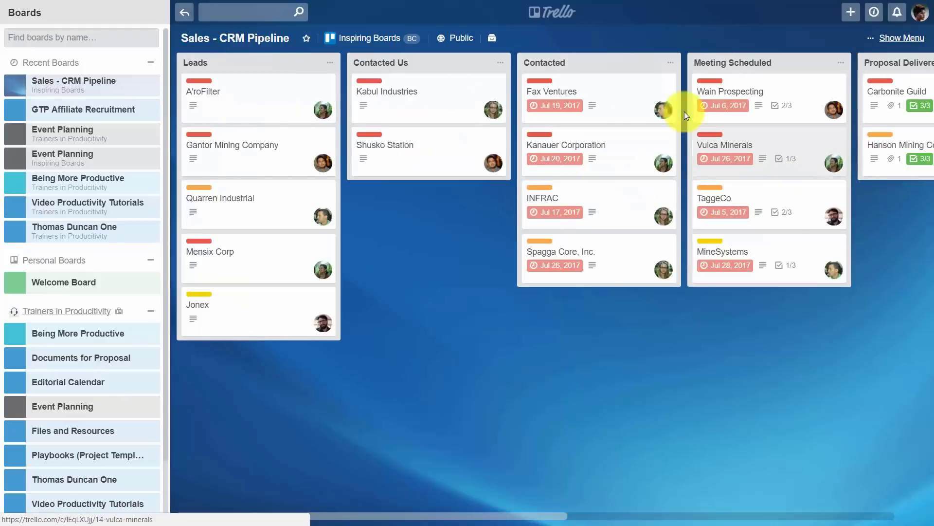
click(416, 92)
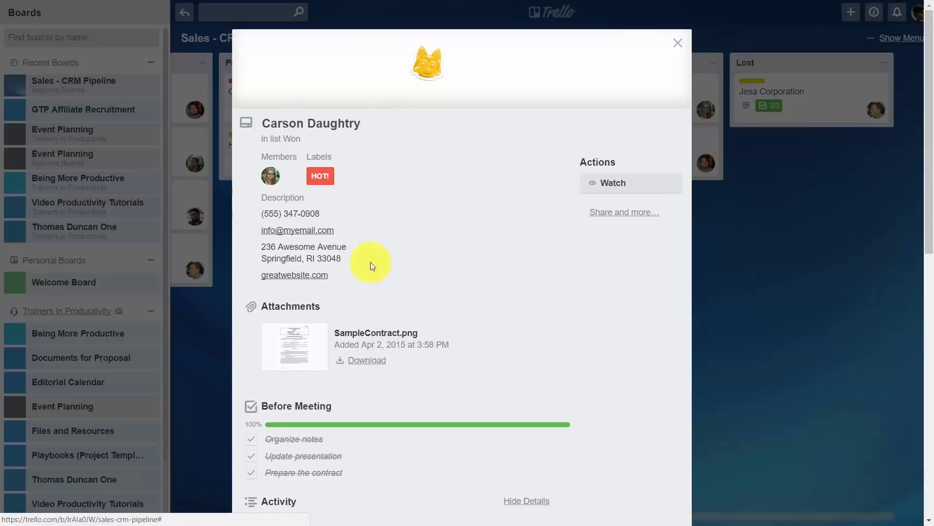
scroll(265, 329, down, 1)
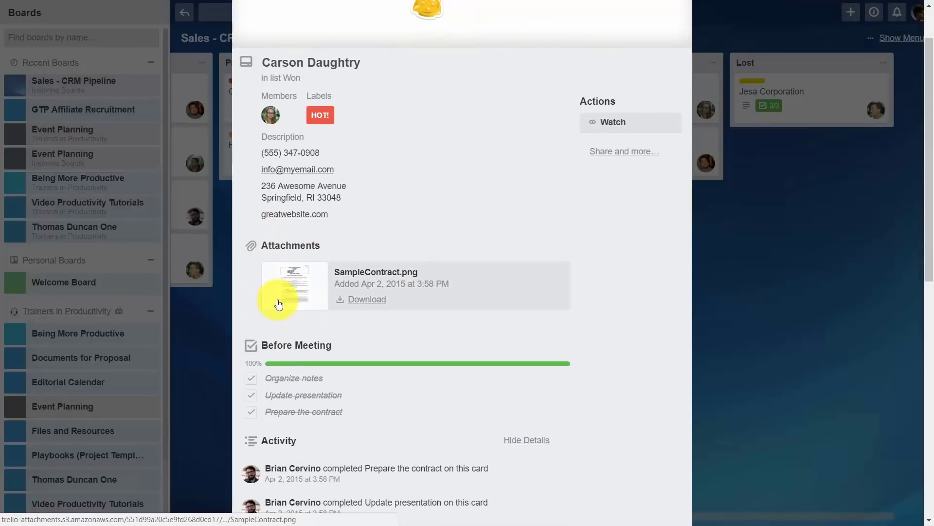
key(Escape)
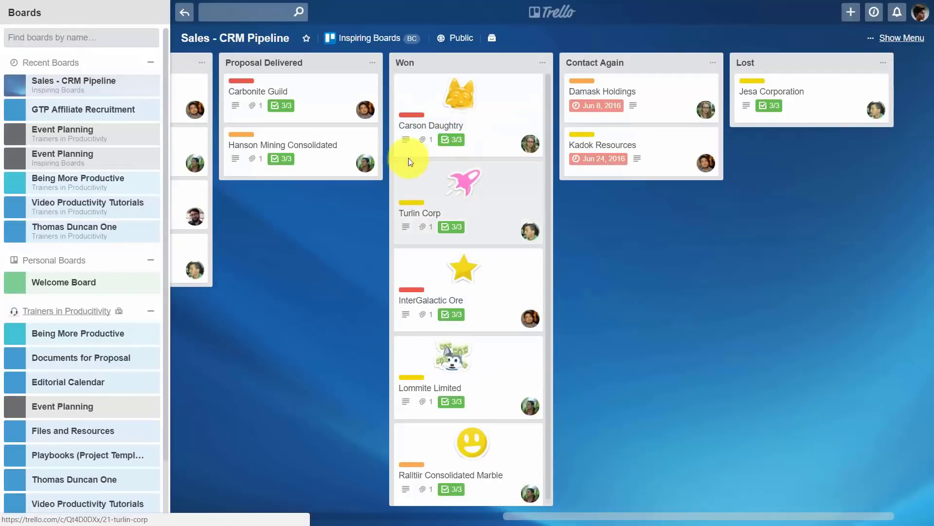
click(253, 93)
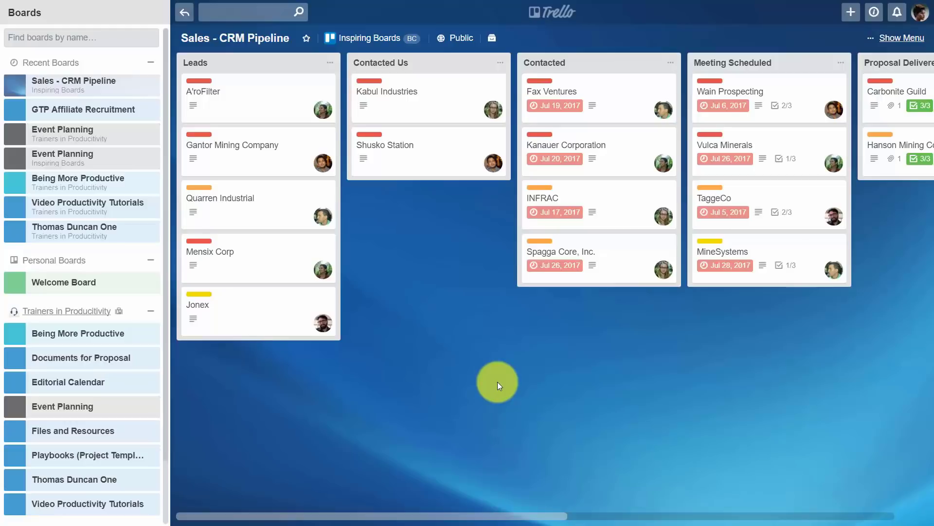
Step: Scroll the CRM board right to bring the last pipeline lists into view
click(773, 516)
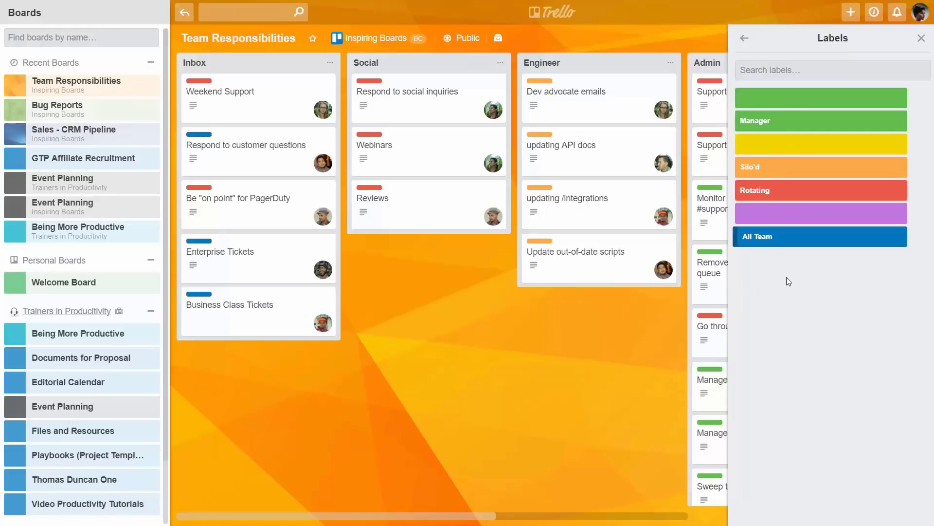
Step: Dismiss the labels list and read the Weekend Support and Webinars card details
key(w)
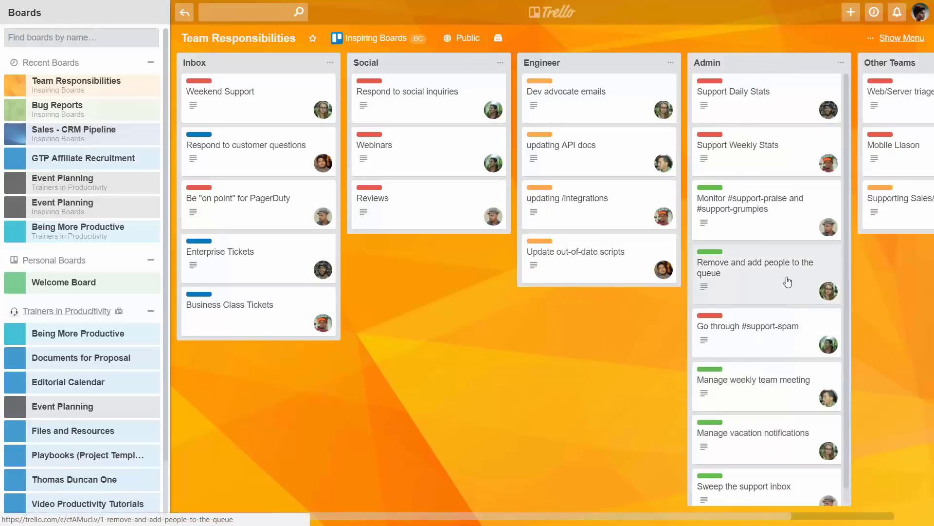
drag(669, 518, 647, 520)
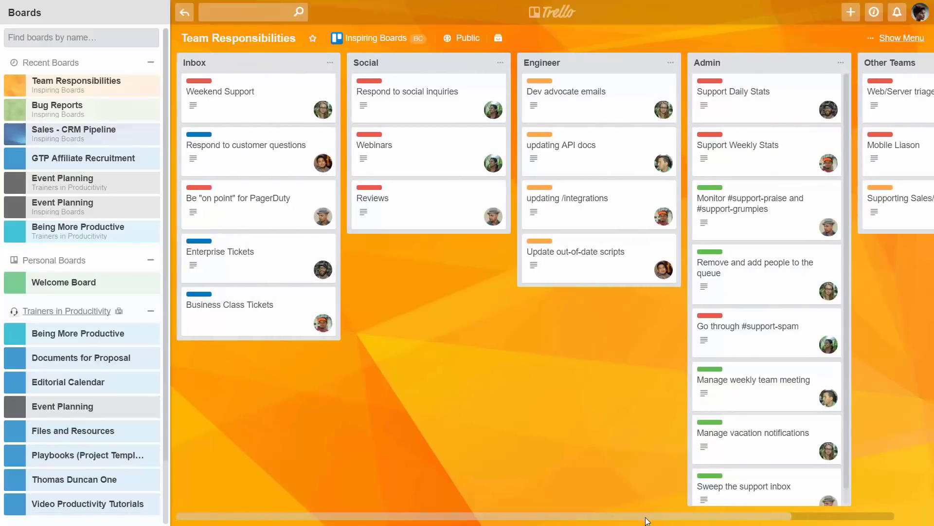
click(239, 100)
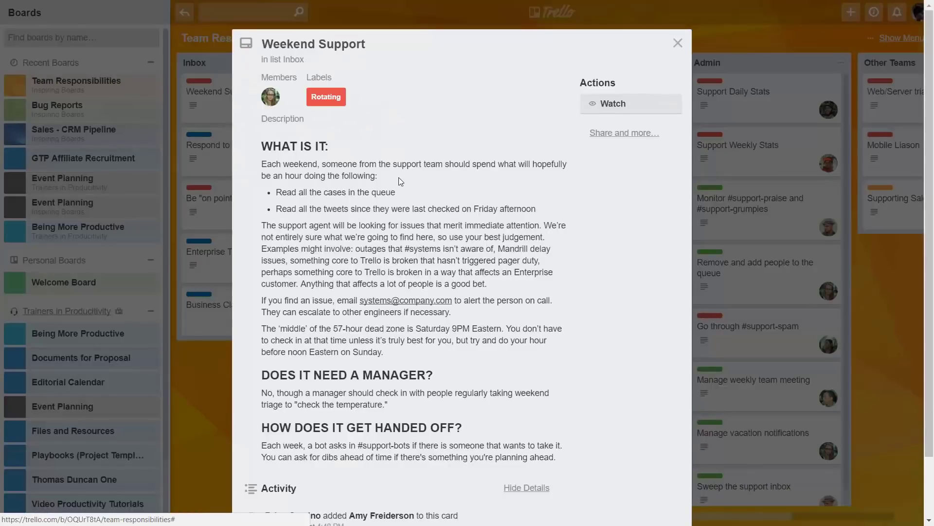
scroll(399, 179, down, 2)
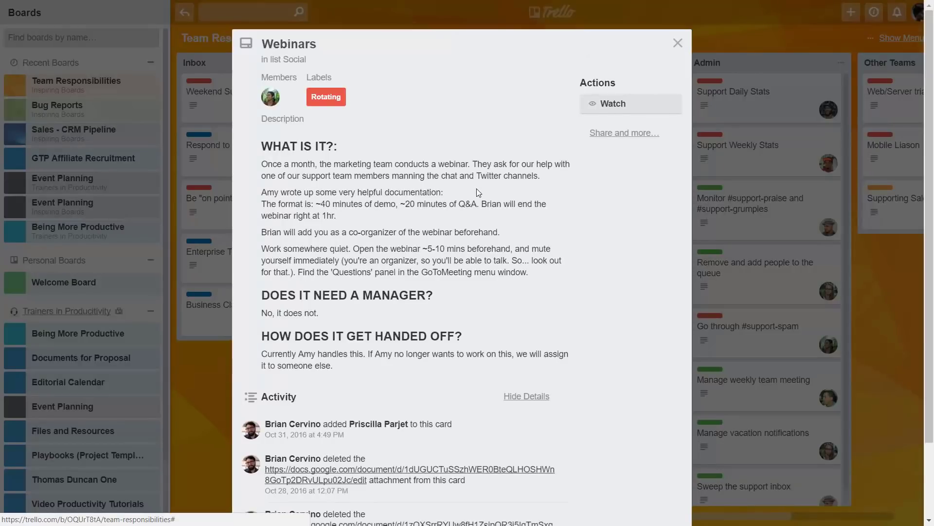
key(Escape)
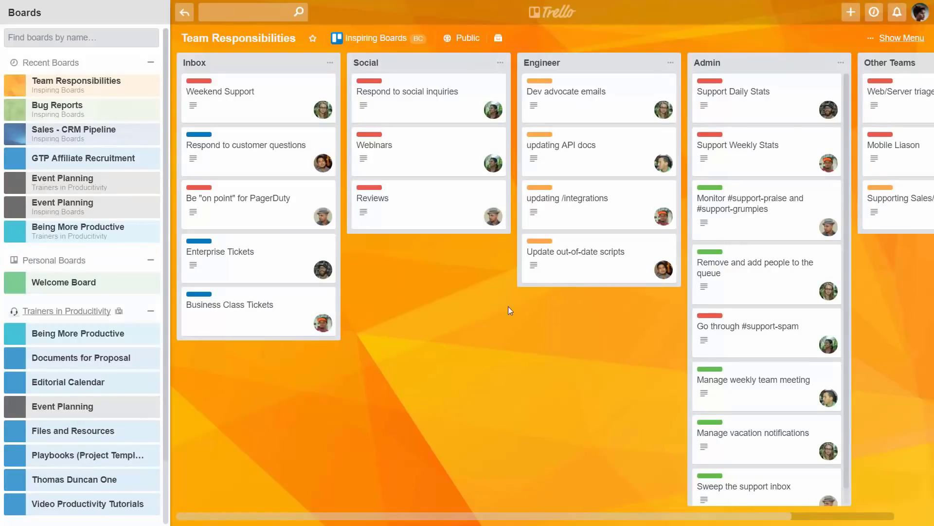
Step: Filter the Team Responsibilities cards to show only the first team member's cards
click(901, 38)
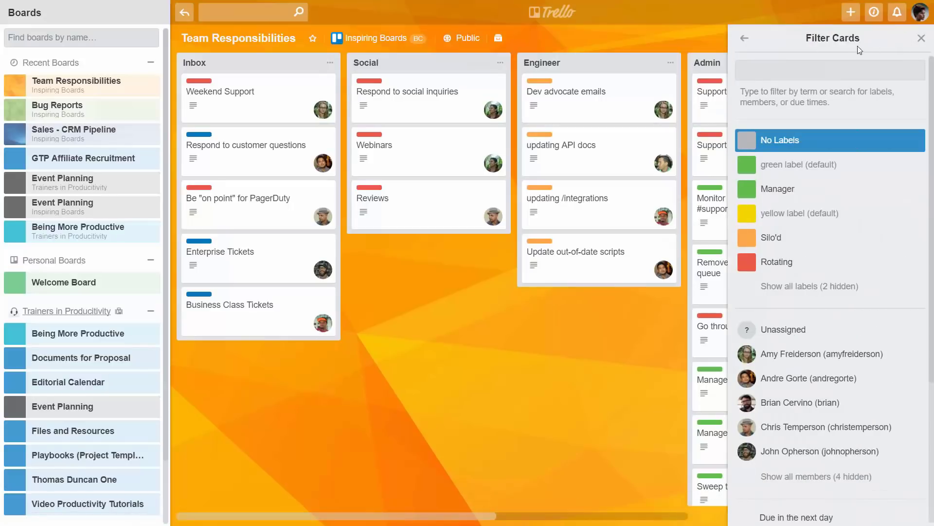
click(746, 38)
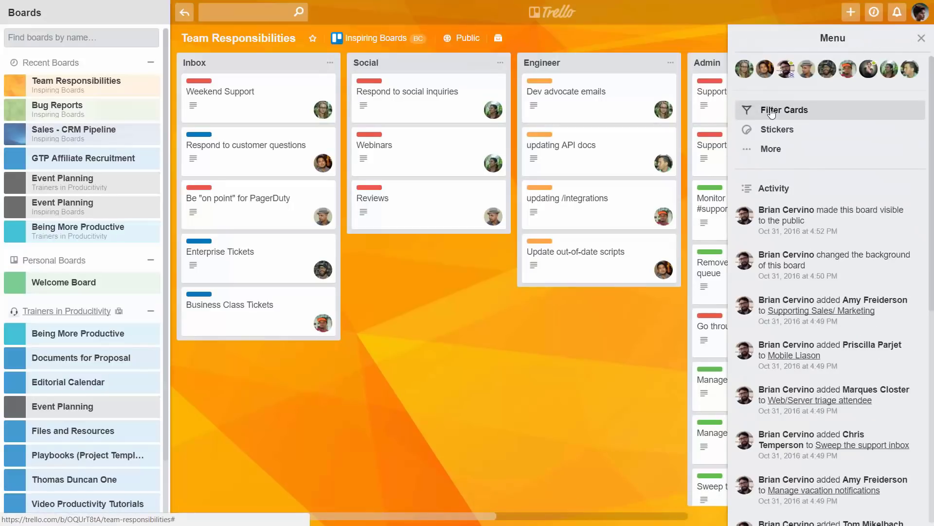
click(771, 111)
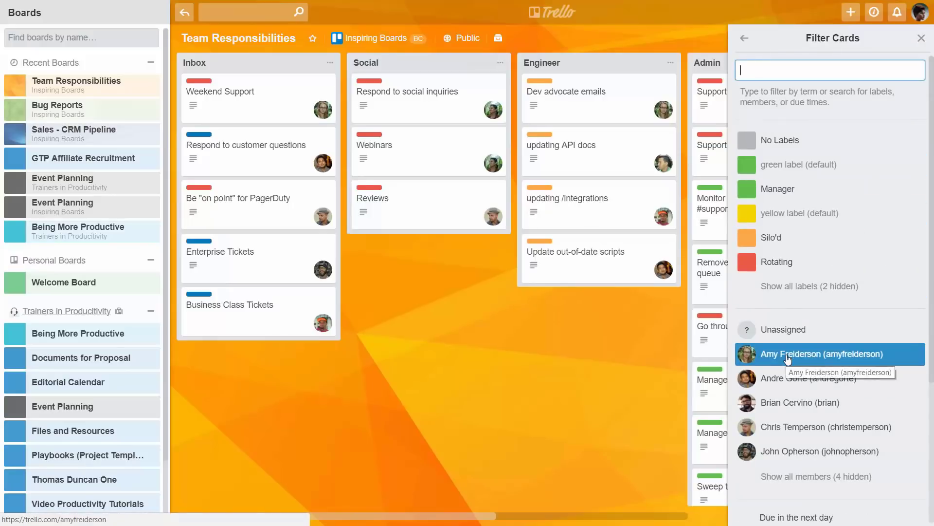
click(788, 353)
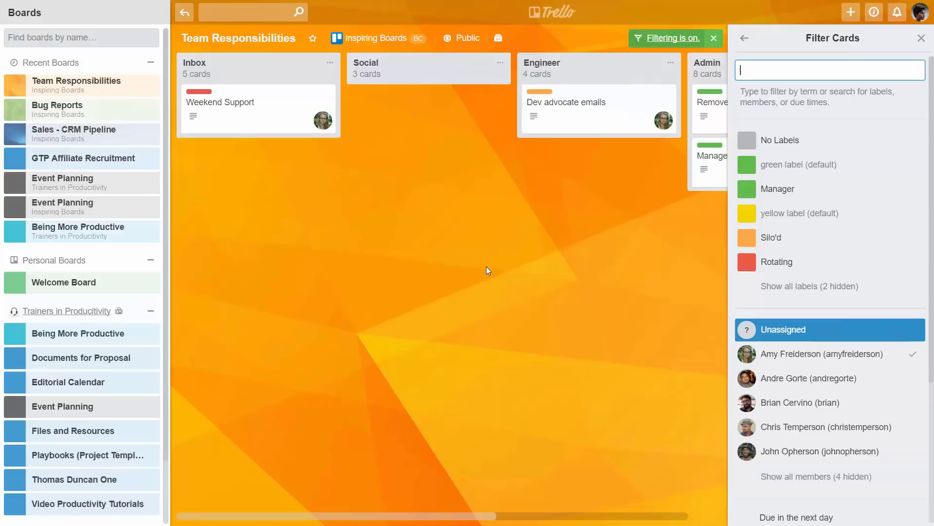
click(921, 37)
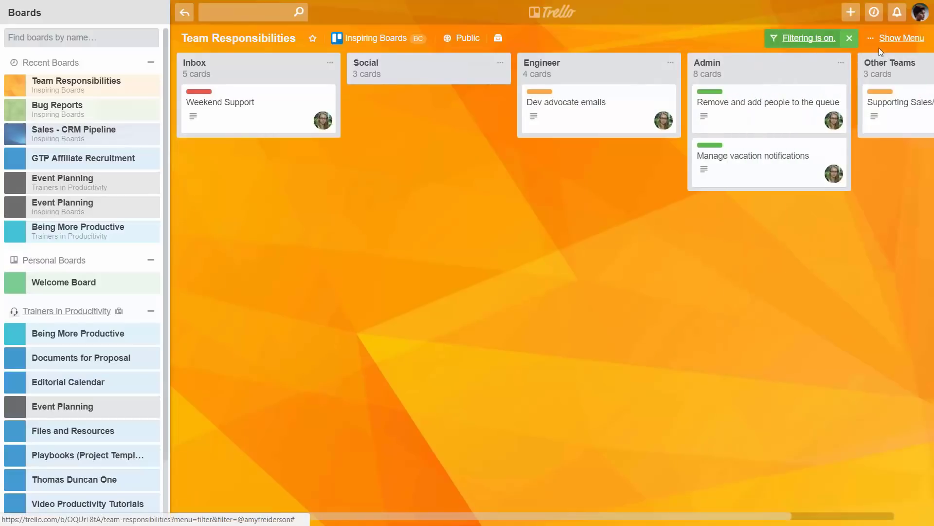
Step: Bring the Other Teams list fully into view, then clear the member filter
click(856, 517)
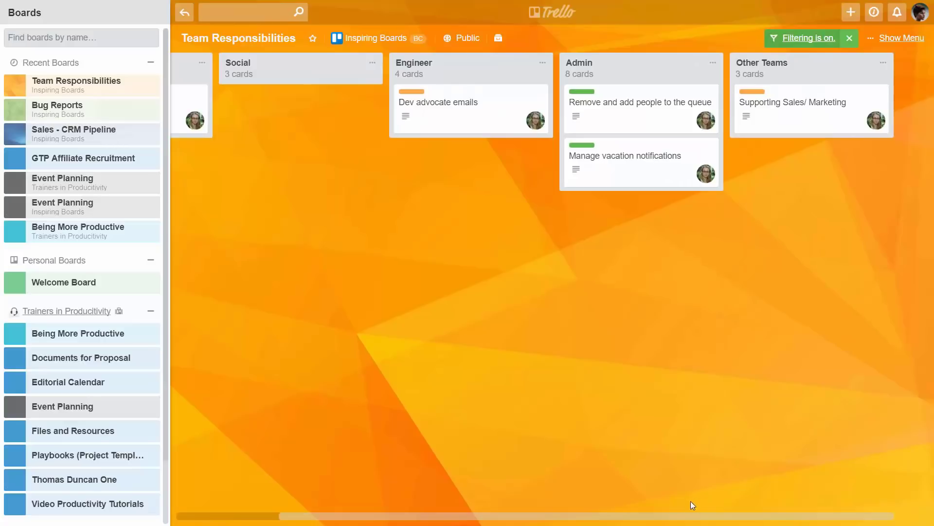
drag(674, 517, 598, 515)
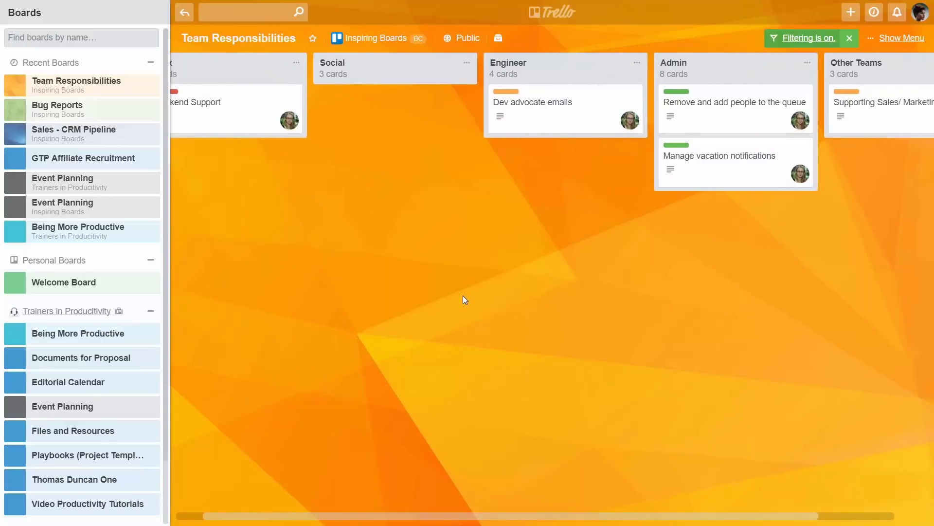
click(850, 39)
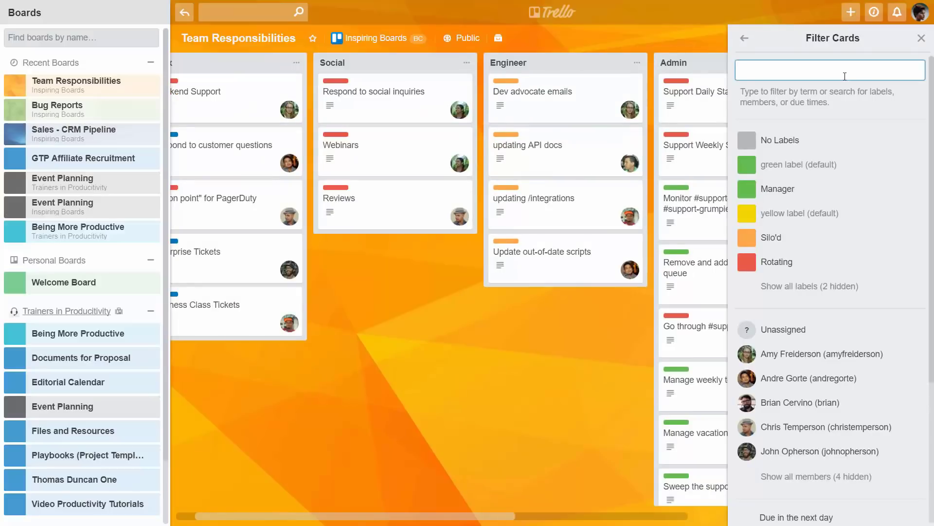
Step: Search Filter Cards for another team member and filter to their cards
text(ande)
key(BackSpace)
text(re)
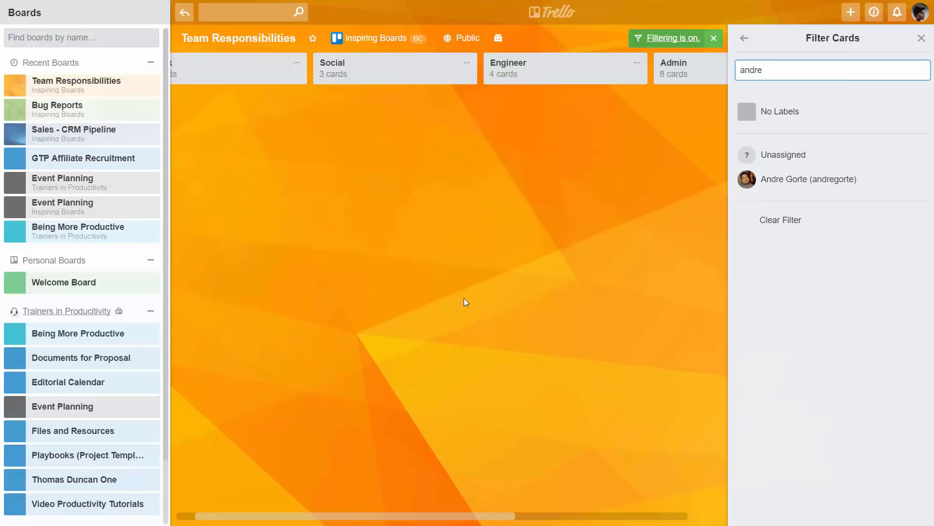
click(790, 180)
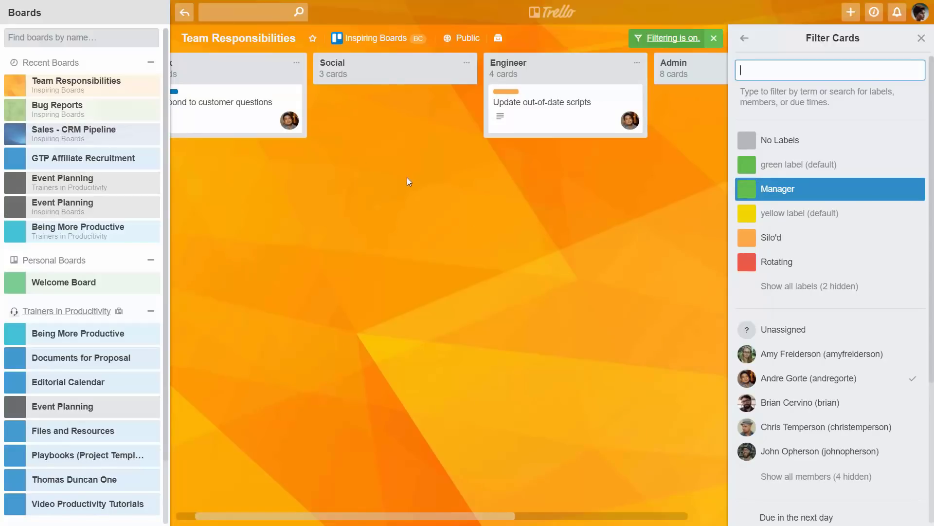
Step: Add the Manager label to the filter, view the result, then clear all filters
text(manag)
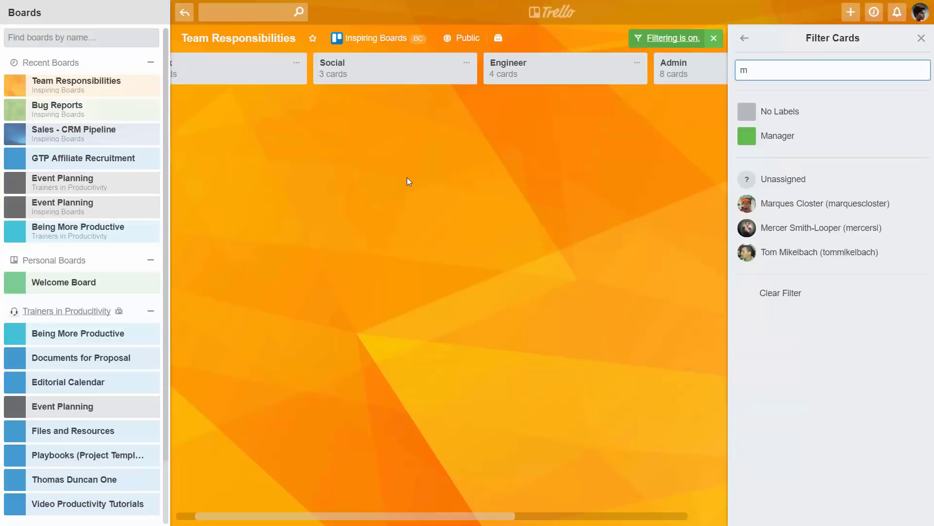
click(767, 141)
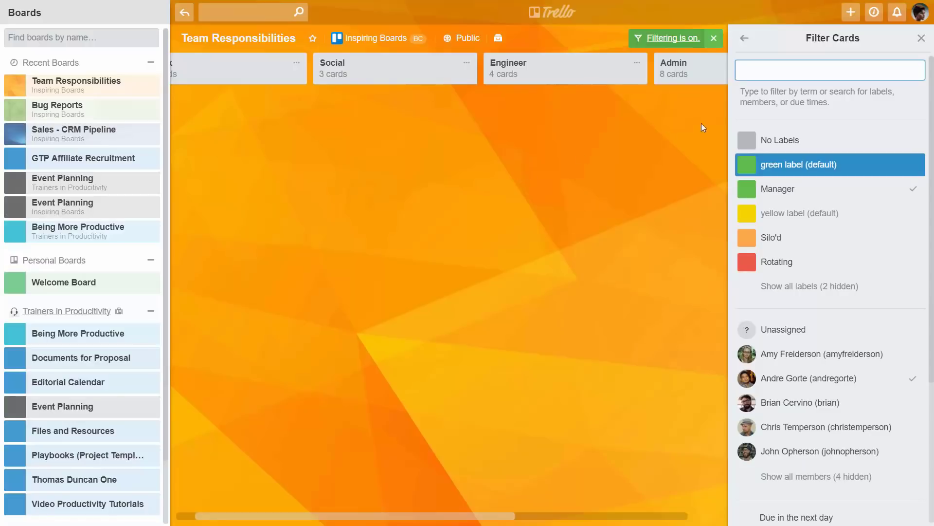
click(920, 38)
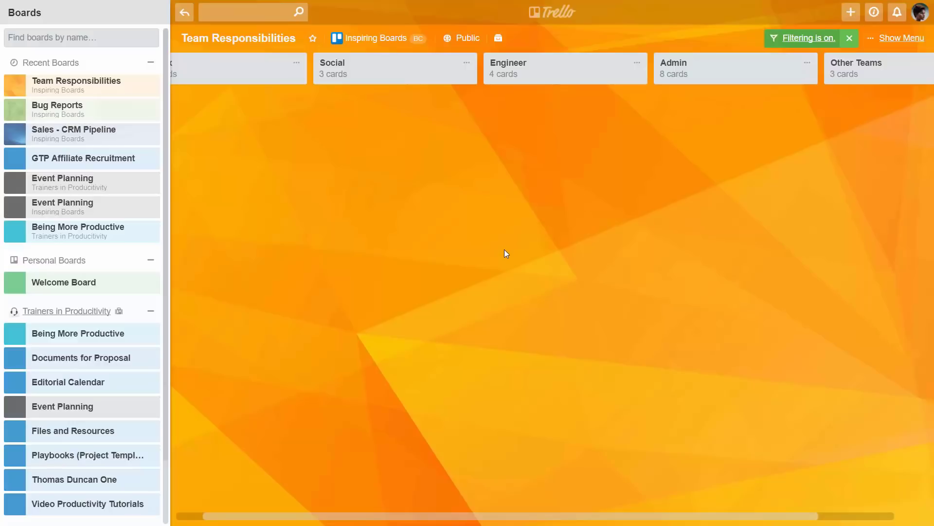
key(x)
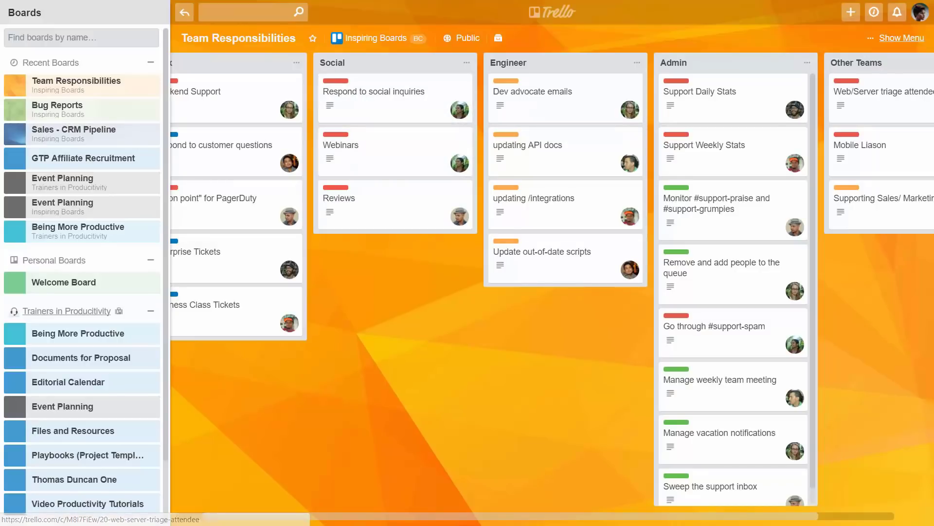
Step: Go from Filter Cards back to the main board menu, briefly opening and dismissing card search
click(901, 38)
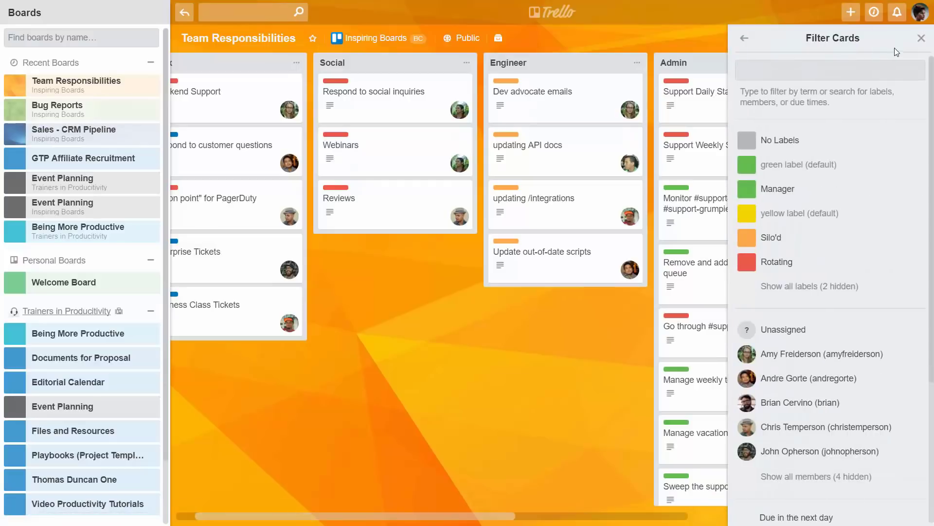
click(745, 38)
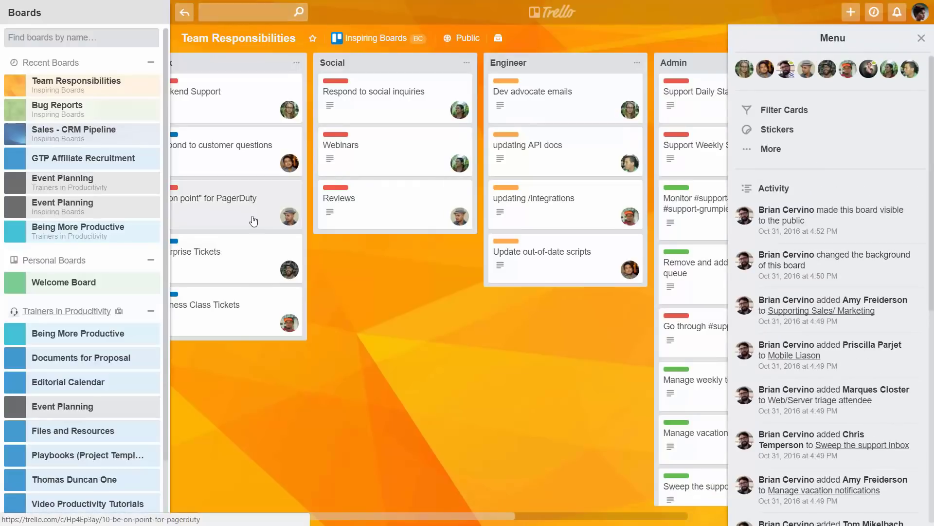
click(222, 10)
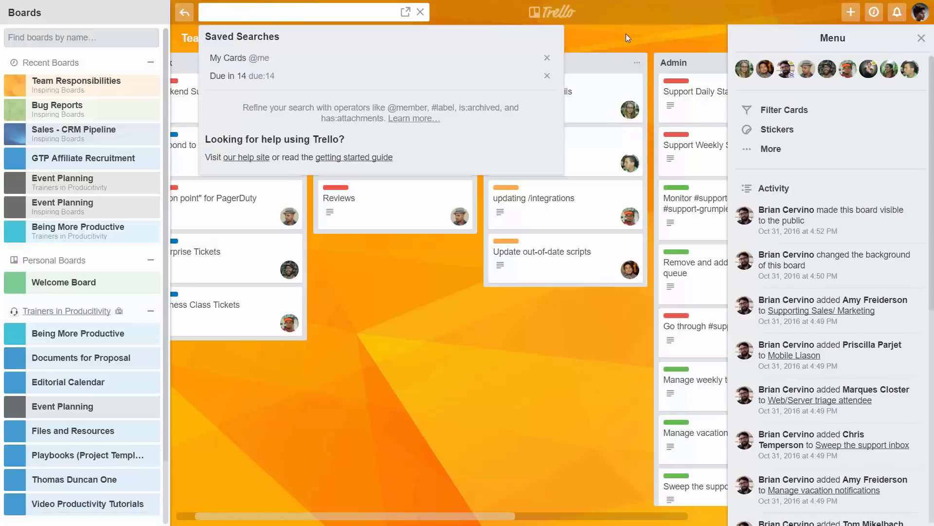
click(633, 14)
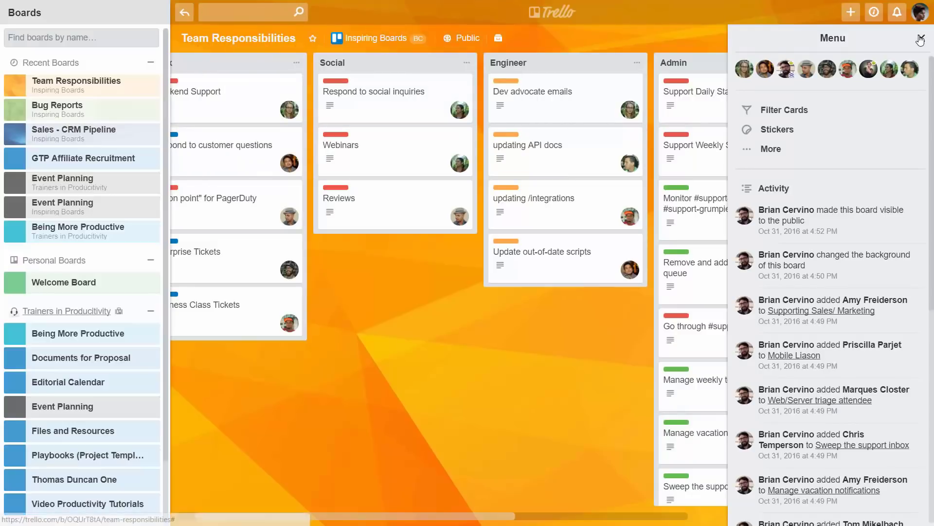